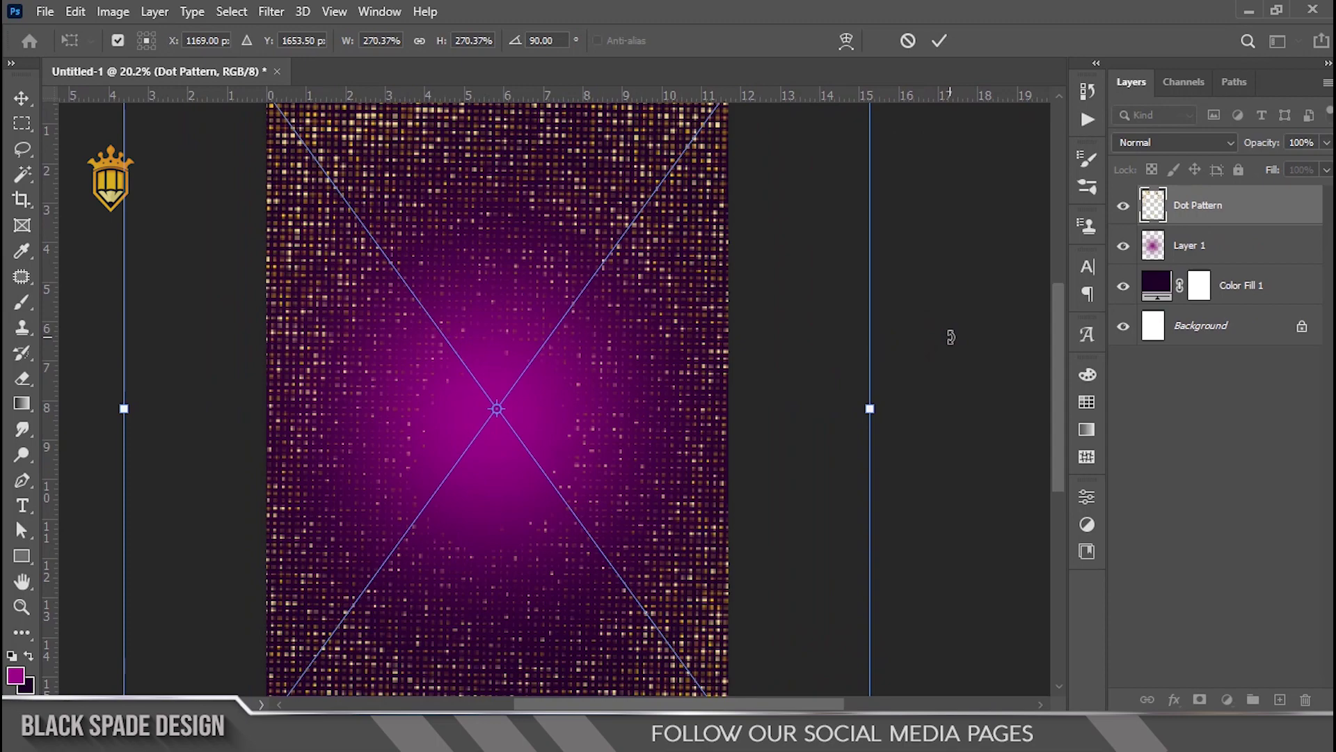
- Commit the Dot Pattern's placement over the page at 270.37% scale and 90° rotation
scroll(705, 340, "down", 2)
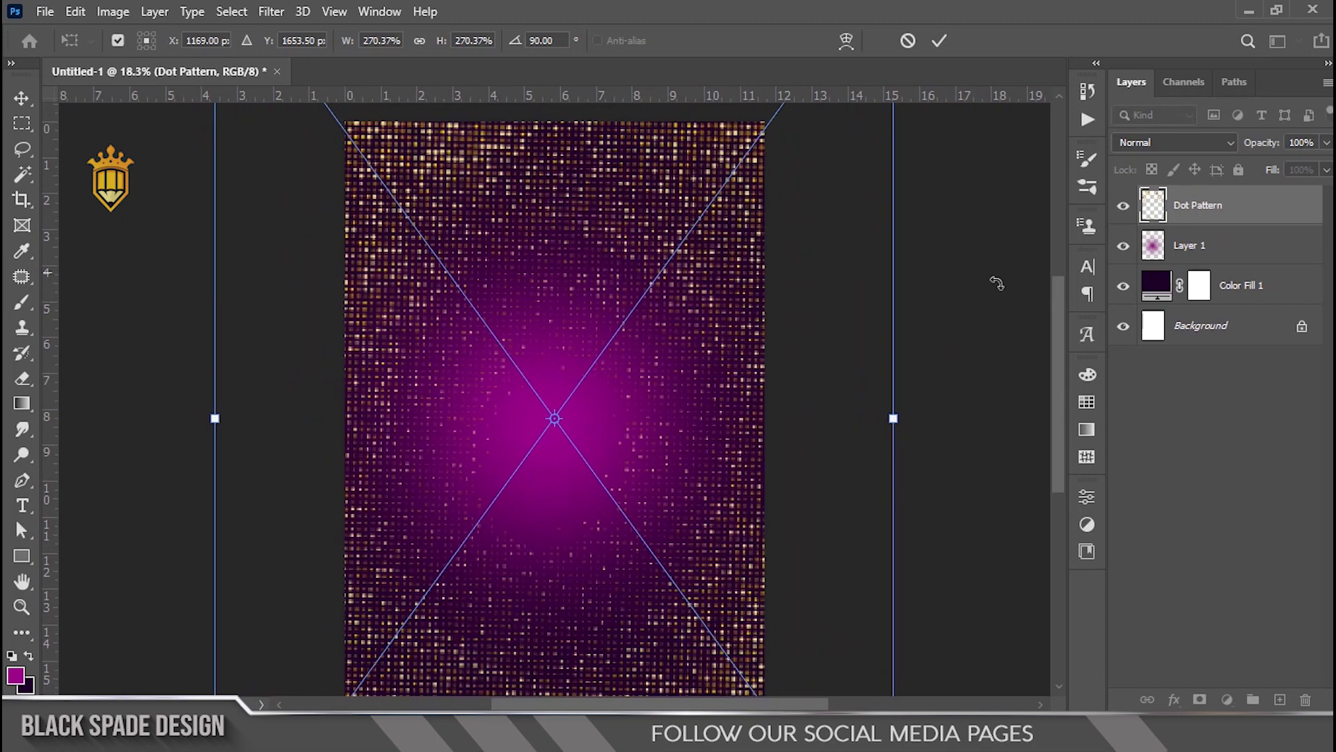
left_click_drag(957, 287, 957, 283)
key("Return")
scroll(561, 291, "down", 3)
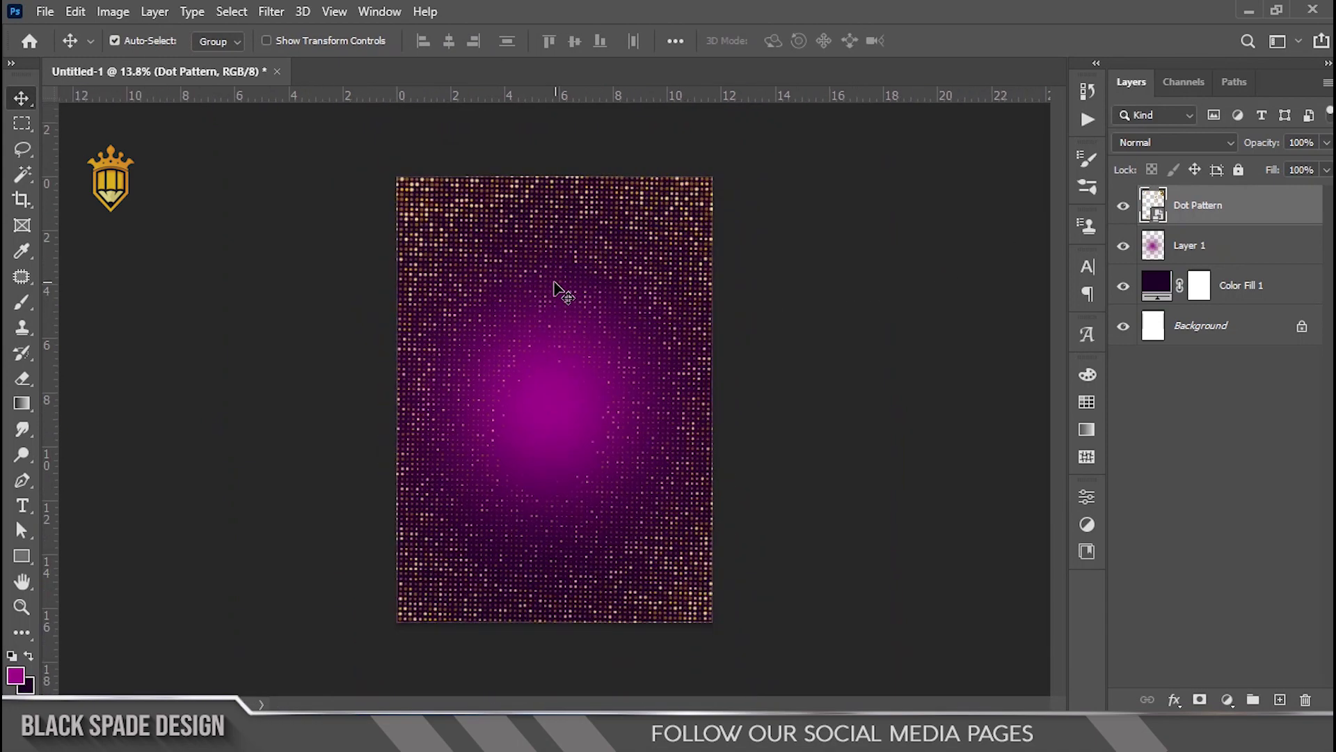
- Rotate the Dot Pattern layer slightly to 89.56° and apply the transform
scroll(559, 313, "up", 4)
left_click_drag(555, 317, 561, 343)
scroll(668, 252, "up", 1)
scroll(667, 259, "down", 2)
key("ctrl+t")
left_click_drag(908, 331, 909, 332)
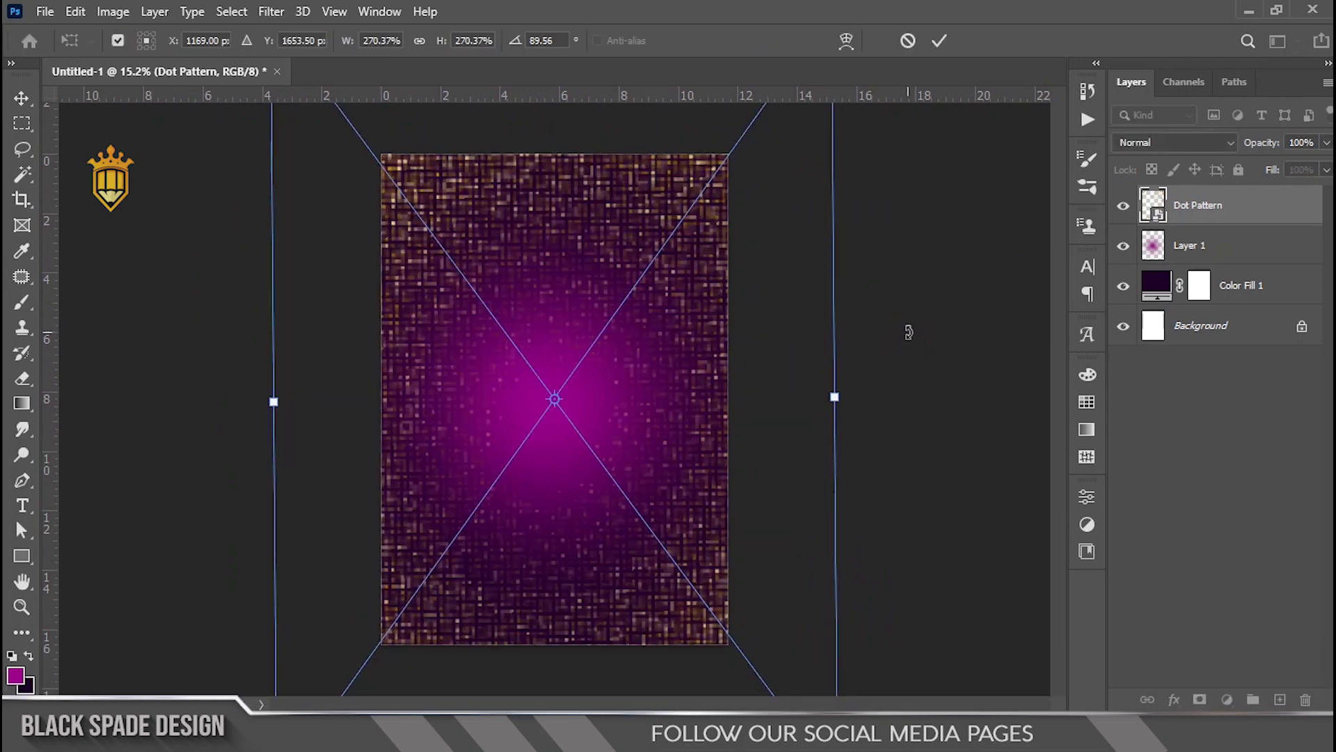
key("Return")
scroll(529, 352, "up", 2)
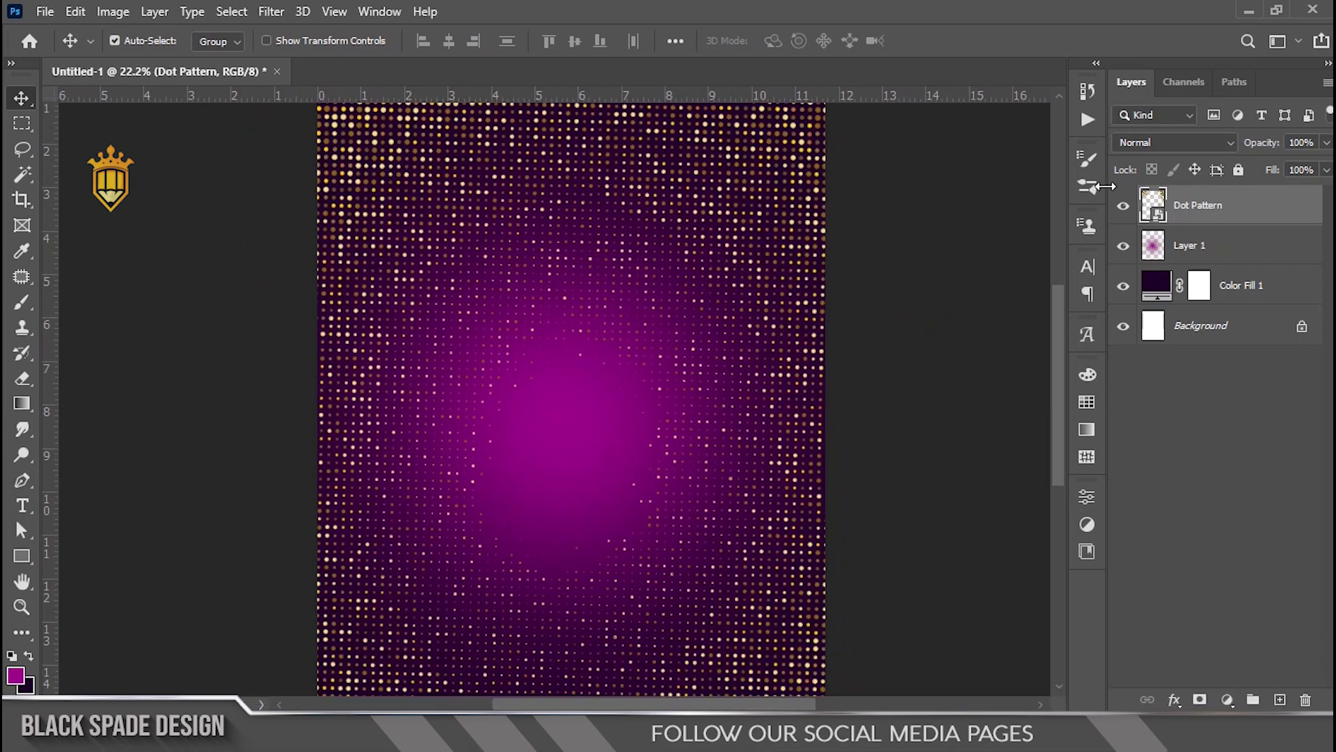
- Set the Dot Pattern layer's blend mode to Luminosity and its opacity to 20%
left_click(1125, 140)
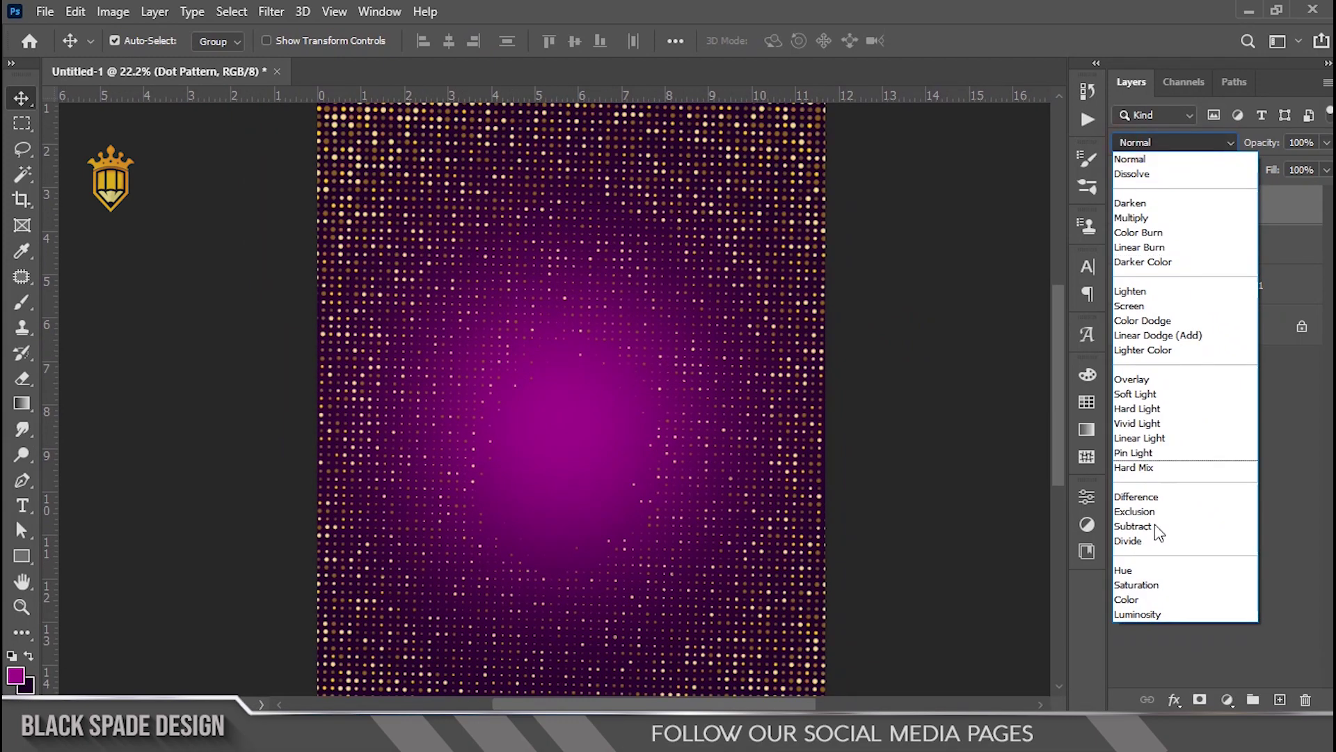
left_click(1141, 615)
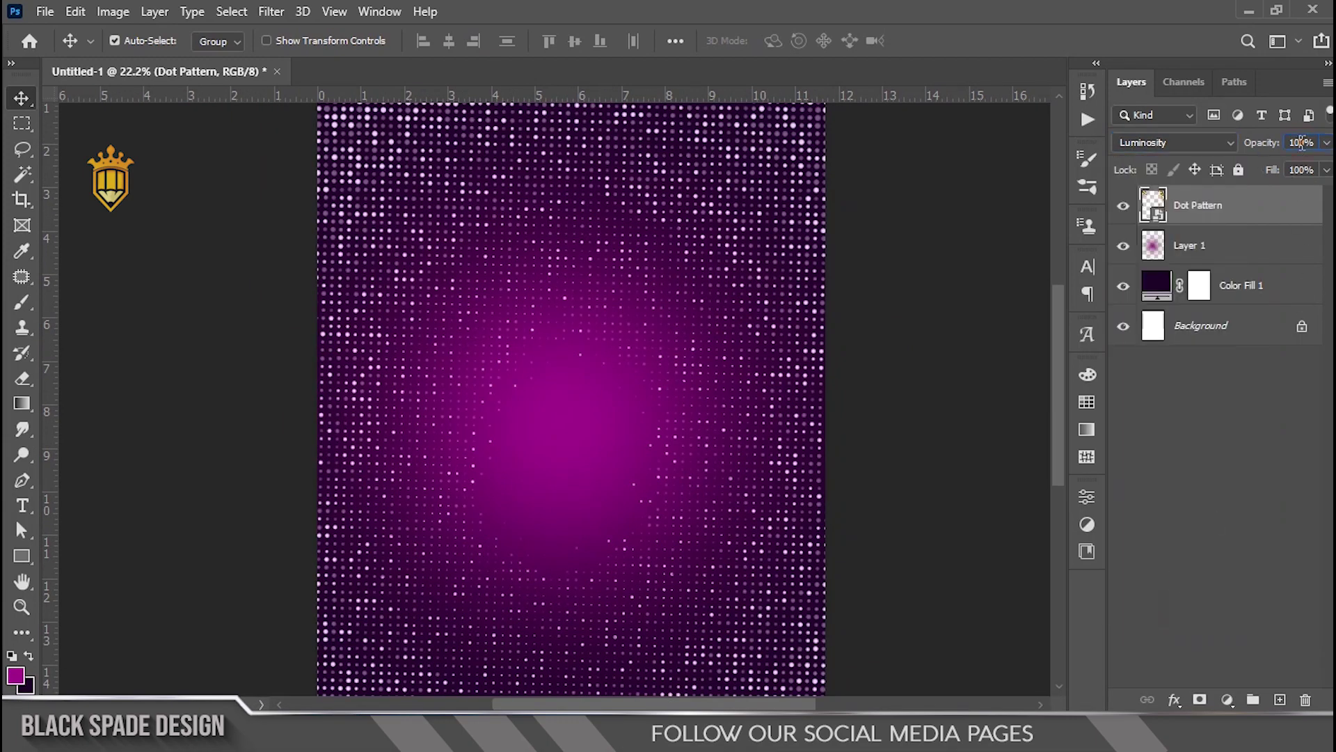
type("20")
key("Return")
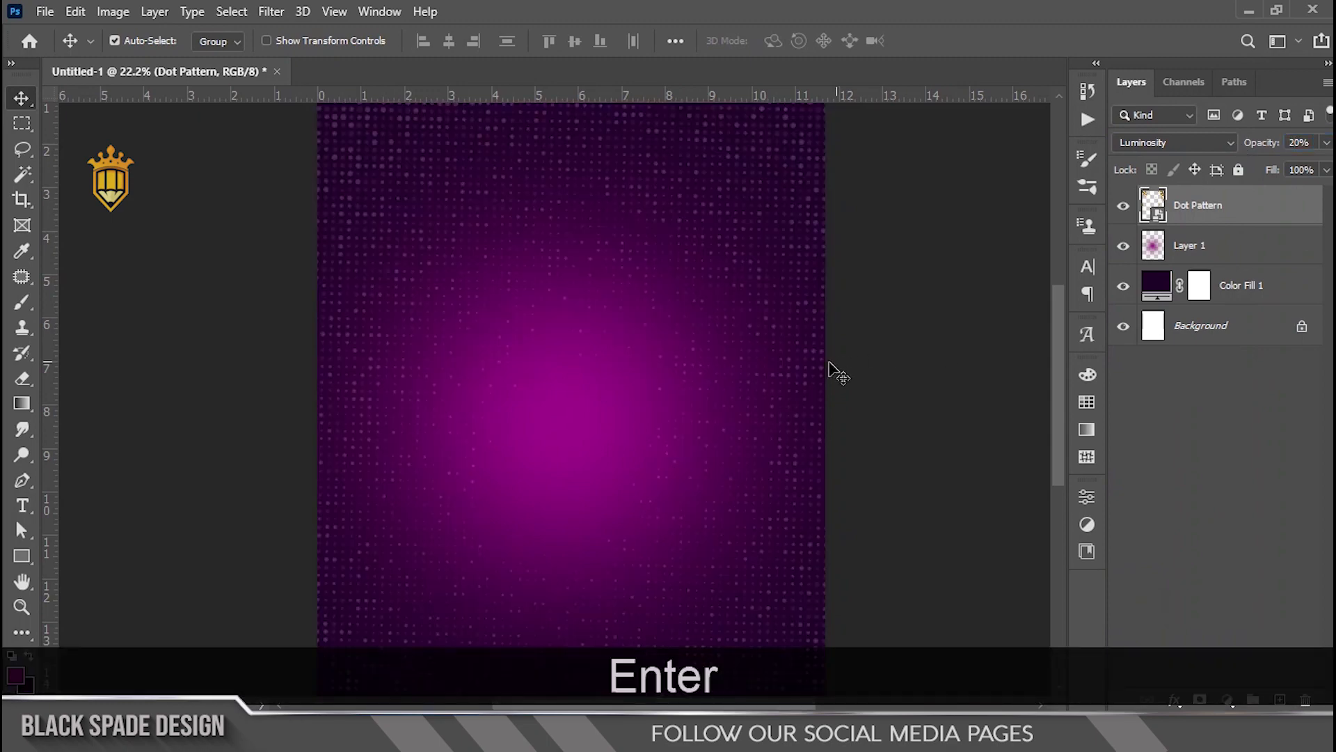
- Reselect the Dot Pattern layer and rotate it to about 88.7°
left_click(384, 284)
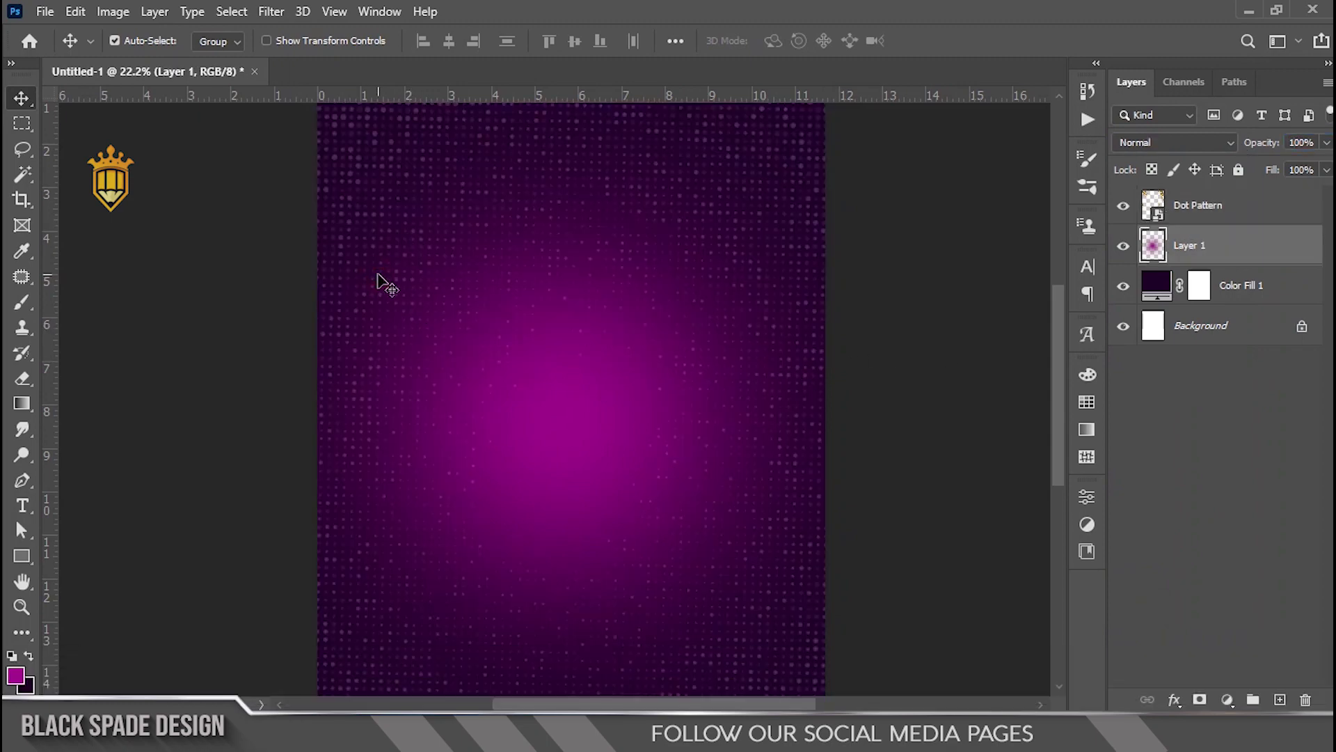
scroll(382, 283, "down", 1)
left_click(1212, 212)
scroll(724, 358, "up", 2)
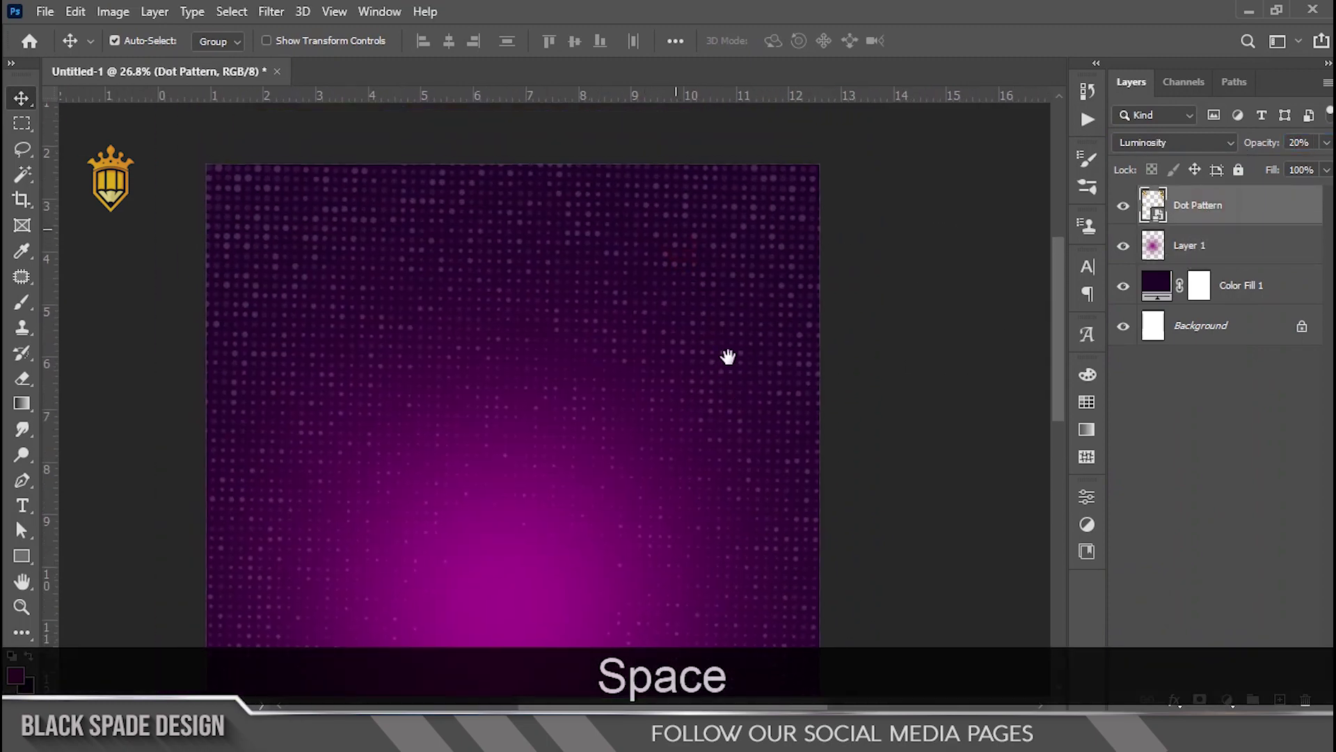
key("ctrl+t")
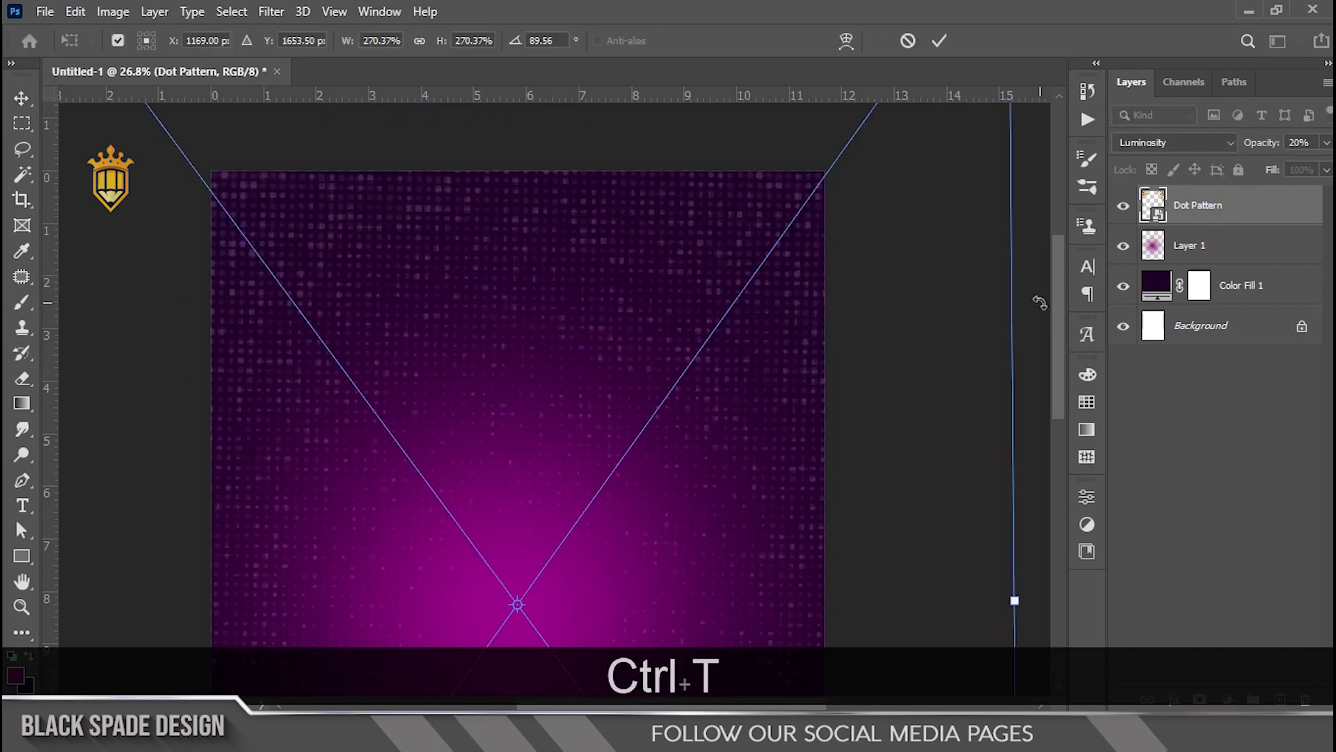
left_click_drag(1039, 300, 1040, 293)
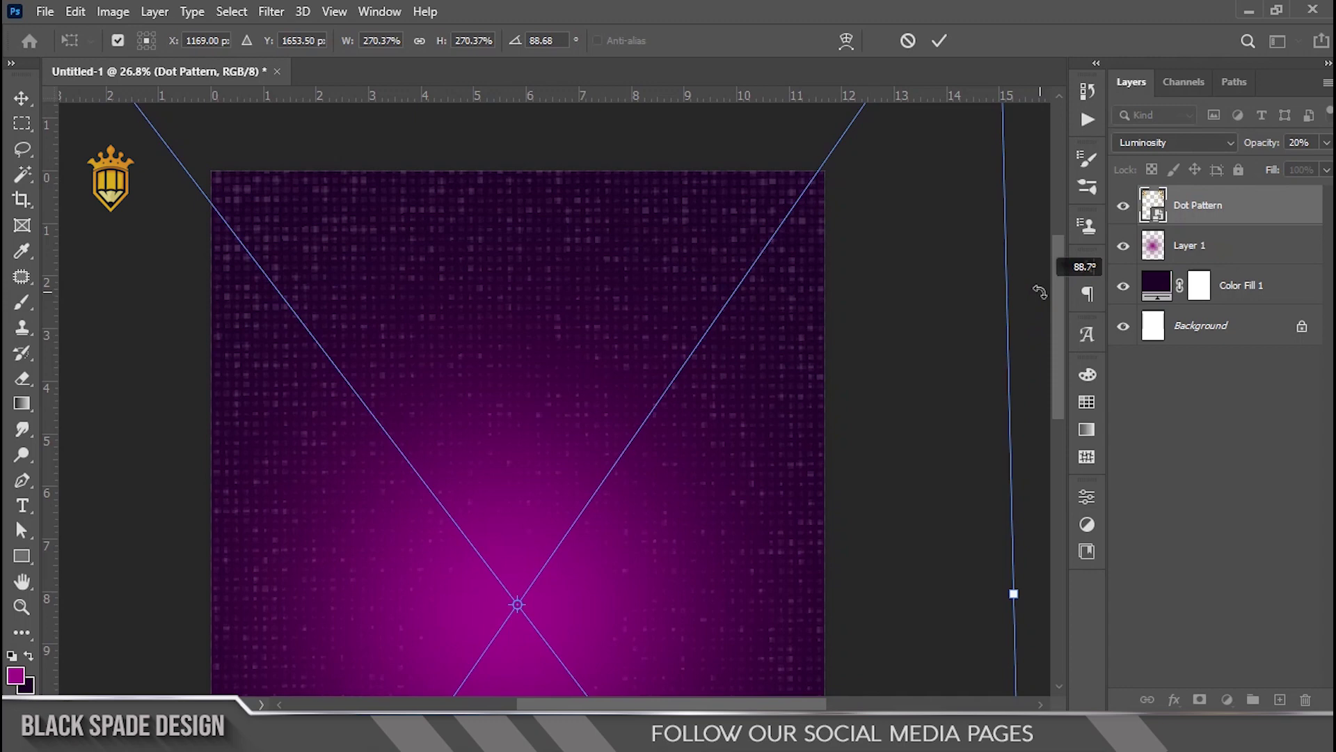
key("Return")
scroll(659, 358, "down", 3)
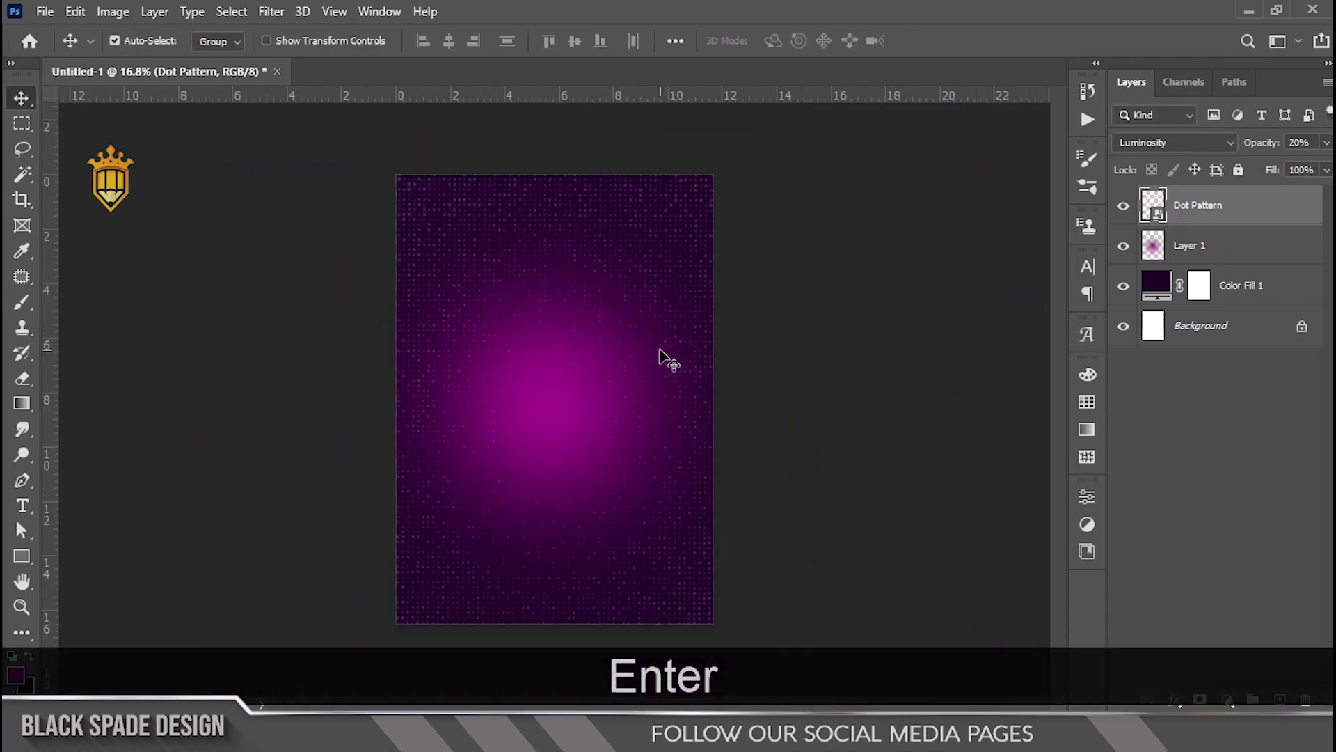
- Place the Arc image from the japan folder, scale it to about 86%, and position it centrally slightly above the page's middle
scroll(574, 362, "up", 3)
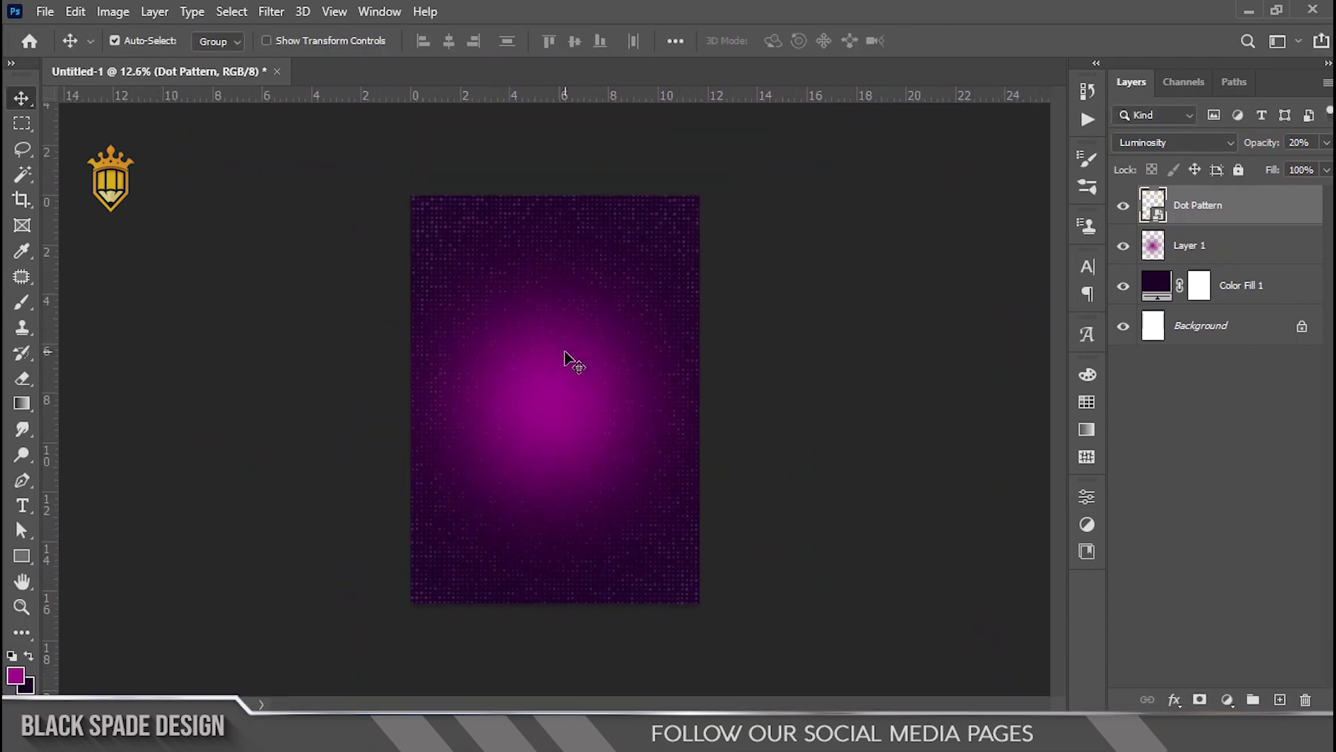
key("space")
left_click_drag(557, 388, 567, 367)
scroll(568, 365, "down", 2)
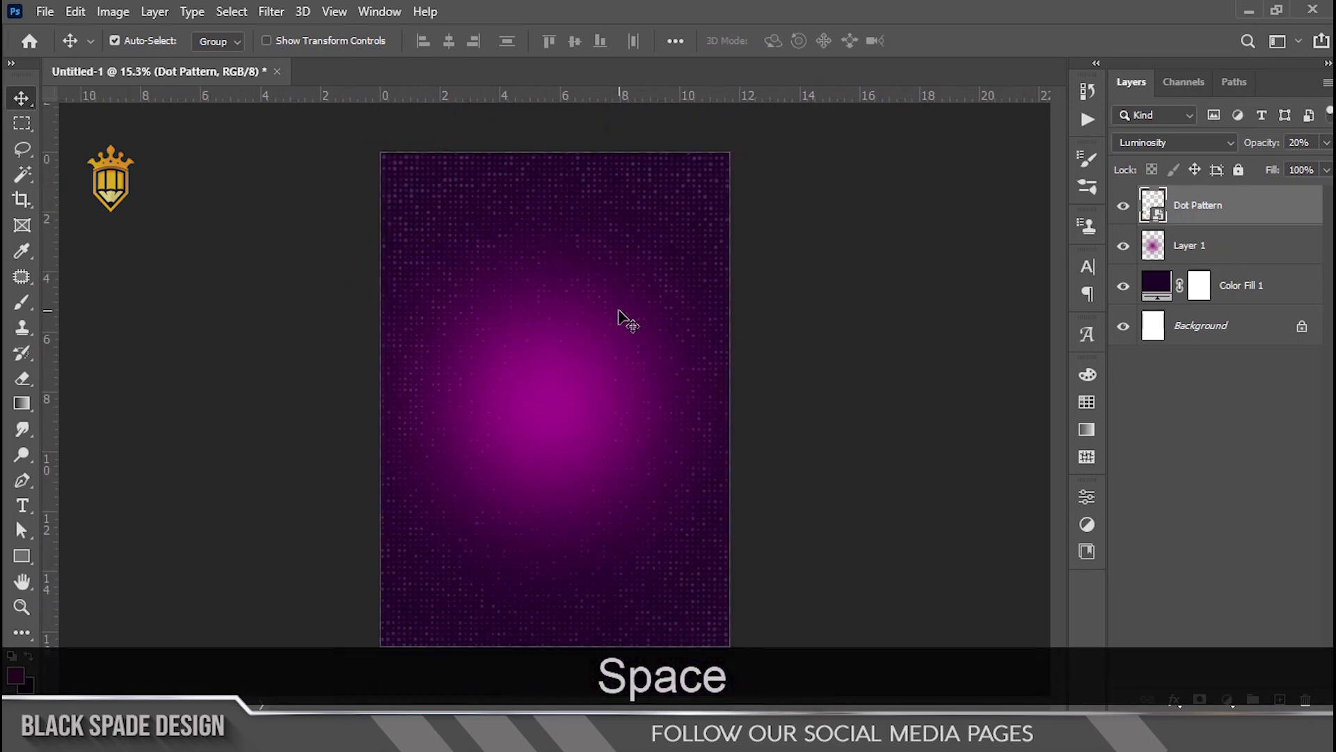
scroll(540, 454, "up", 1)
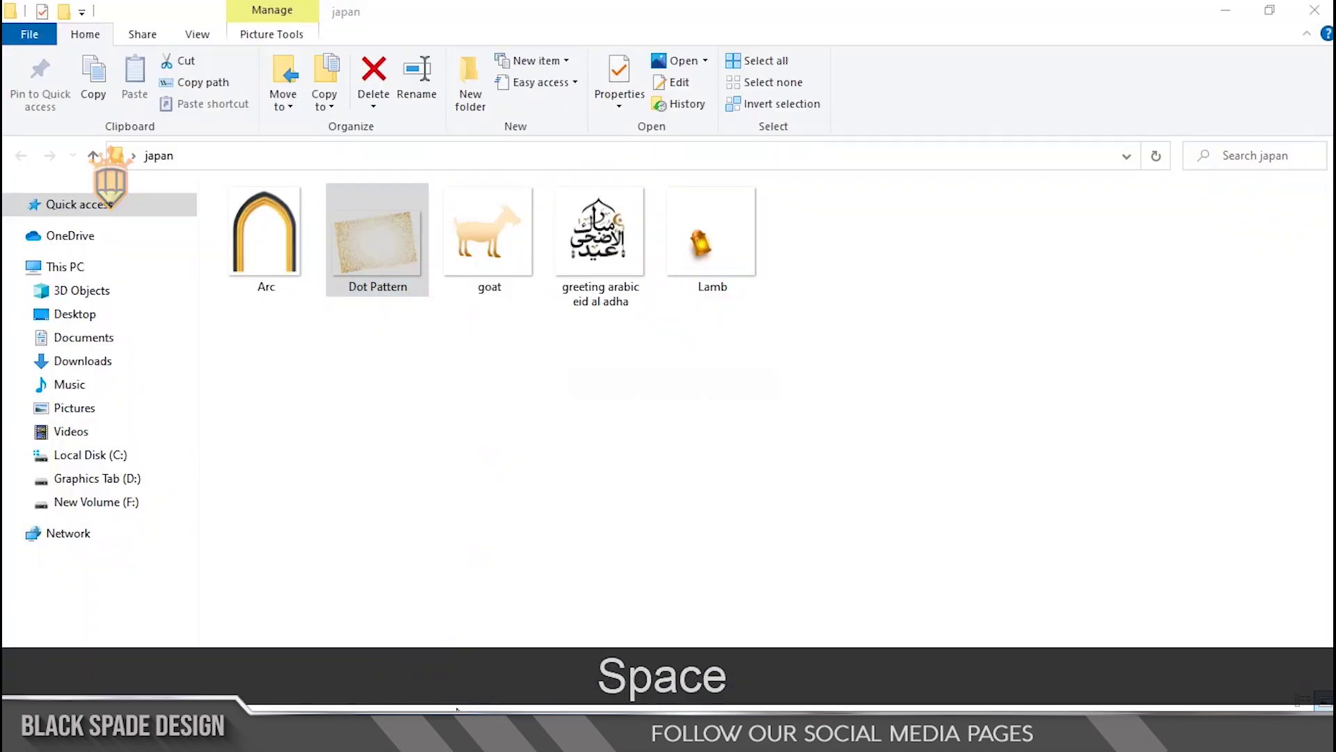
left_click(293, 279)
left_click_drag(363, 381, 588, 473)
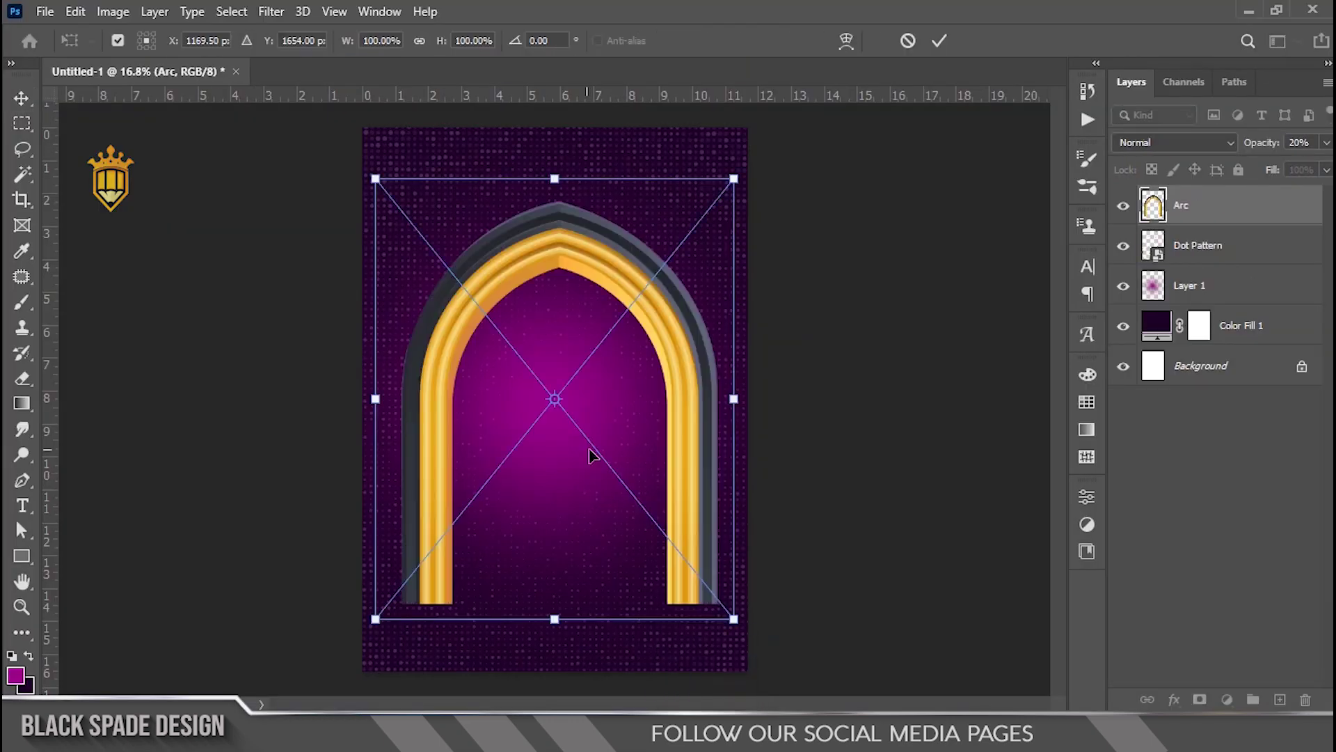
left_click_drag(733, 183, 703, 209)
mouse_move(657, 353)
left_mouse_down()
mouse_move(644, 378)
mouse_move(652, 356)
left_mouse_up()
key("Return")
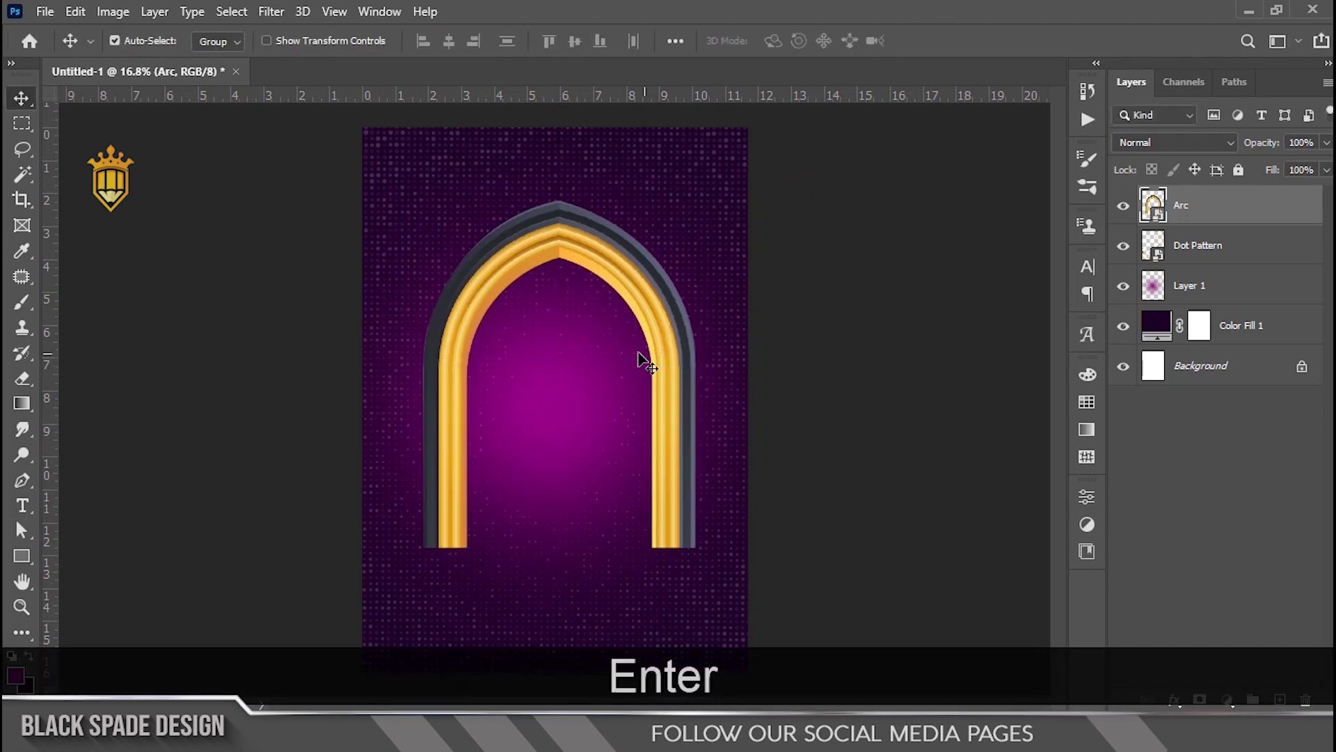
- Set the Arc layer's blend mode to Pin Light
scroll(486, 314, "up", 1)
scroll(486, 314, "up", 2)
key("space")
left_click_drag(486, 307, 504, 344)
left_click(1129, 140)
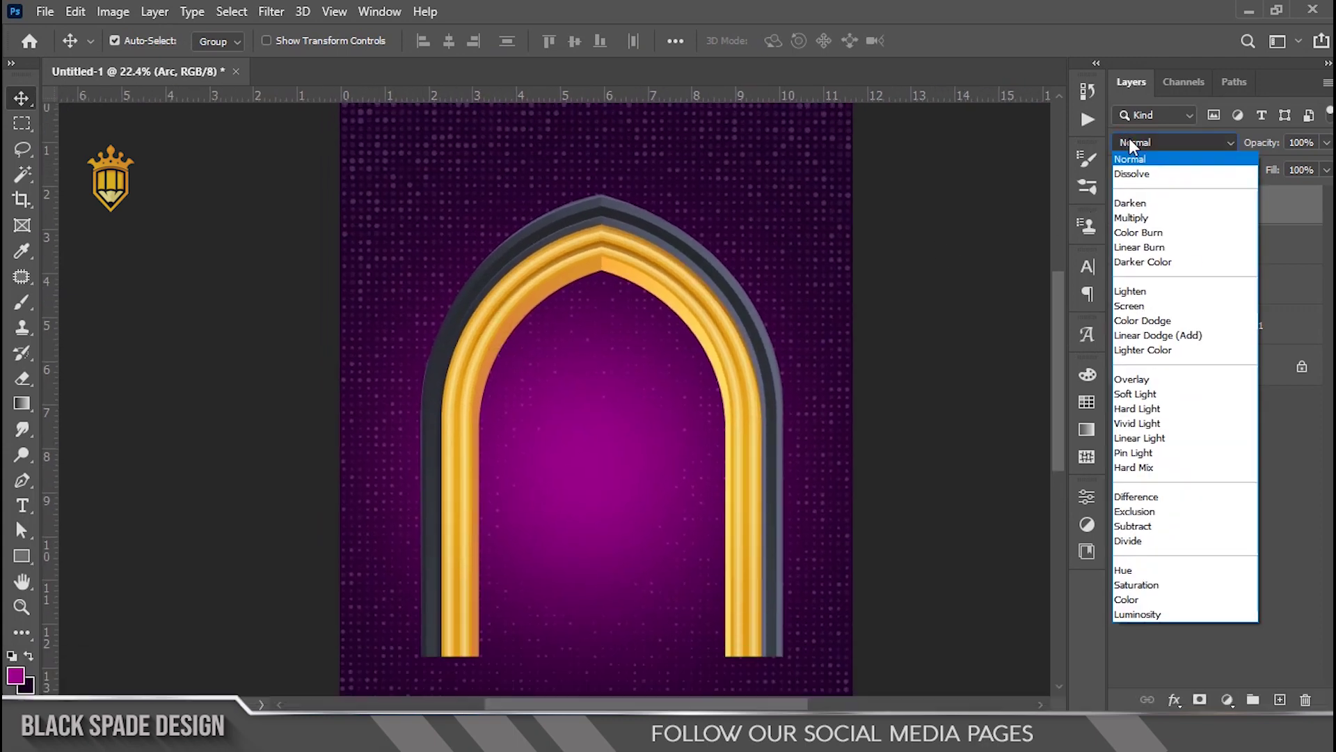
left_click(1145, 454)
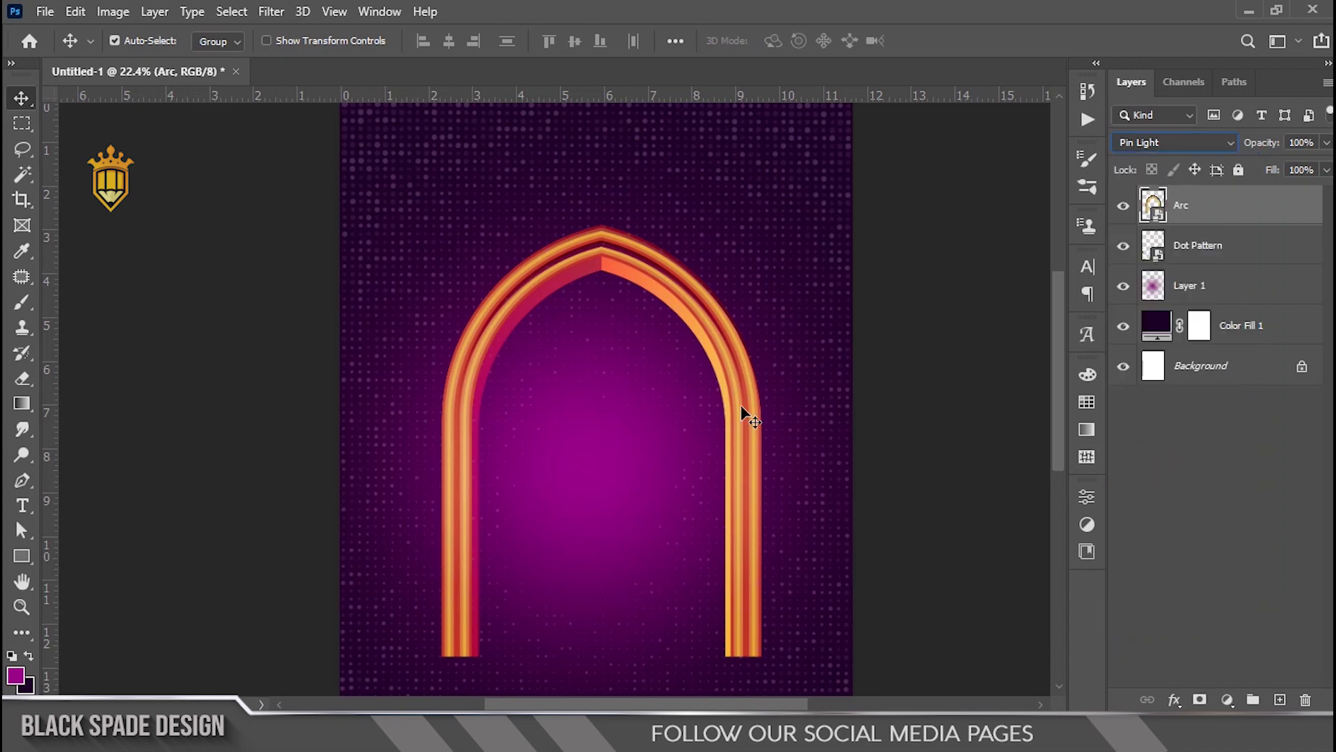
- Draw a circle about 784 px in diameter near the right foot of the arch with the Ellipse Tool
scroll(741, 404, "down", 4)
scroll(645, 438, "up", 3)
key("space")
left_click_drag(644, 434, 652, 357)
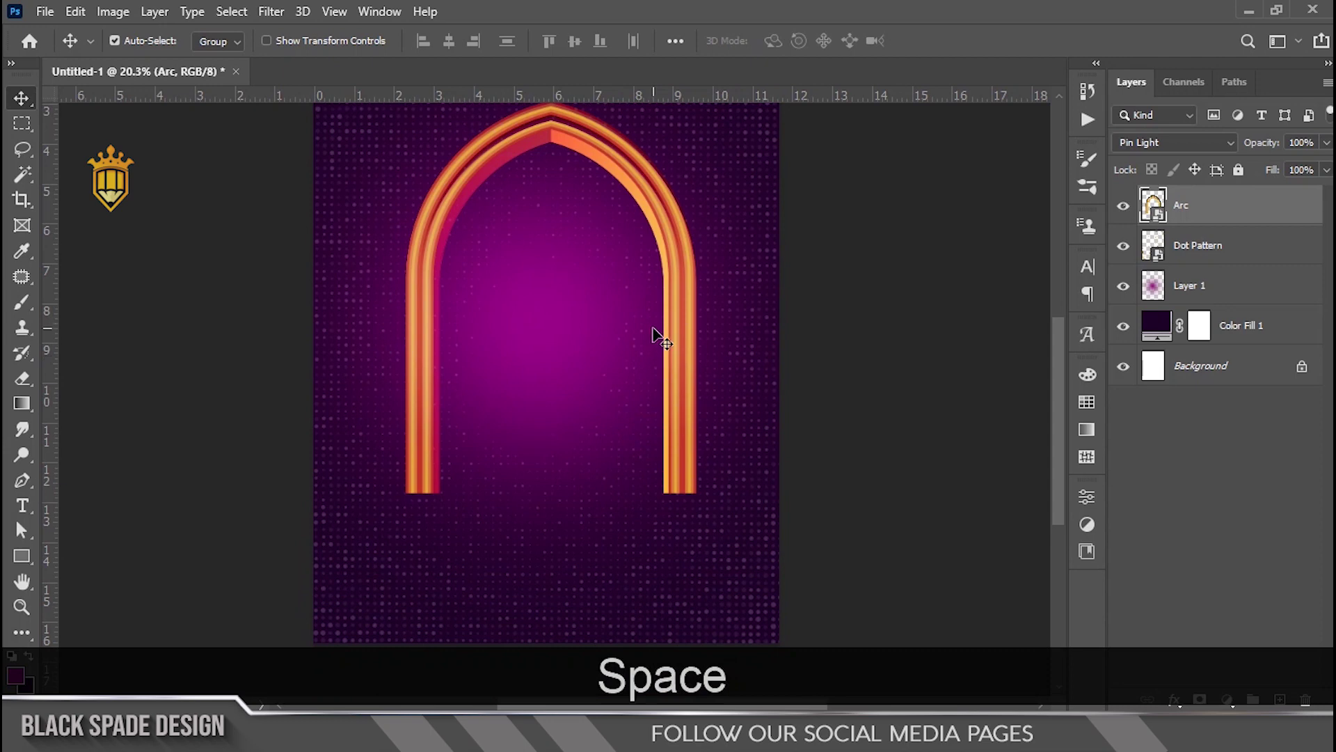
scroll(572, 414, "down", 1)
left_click(20, 557)
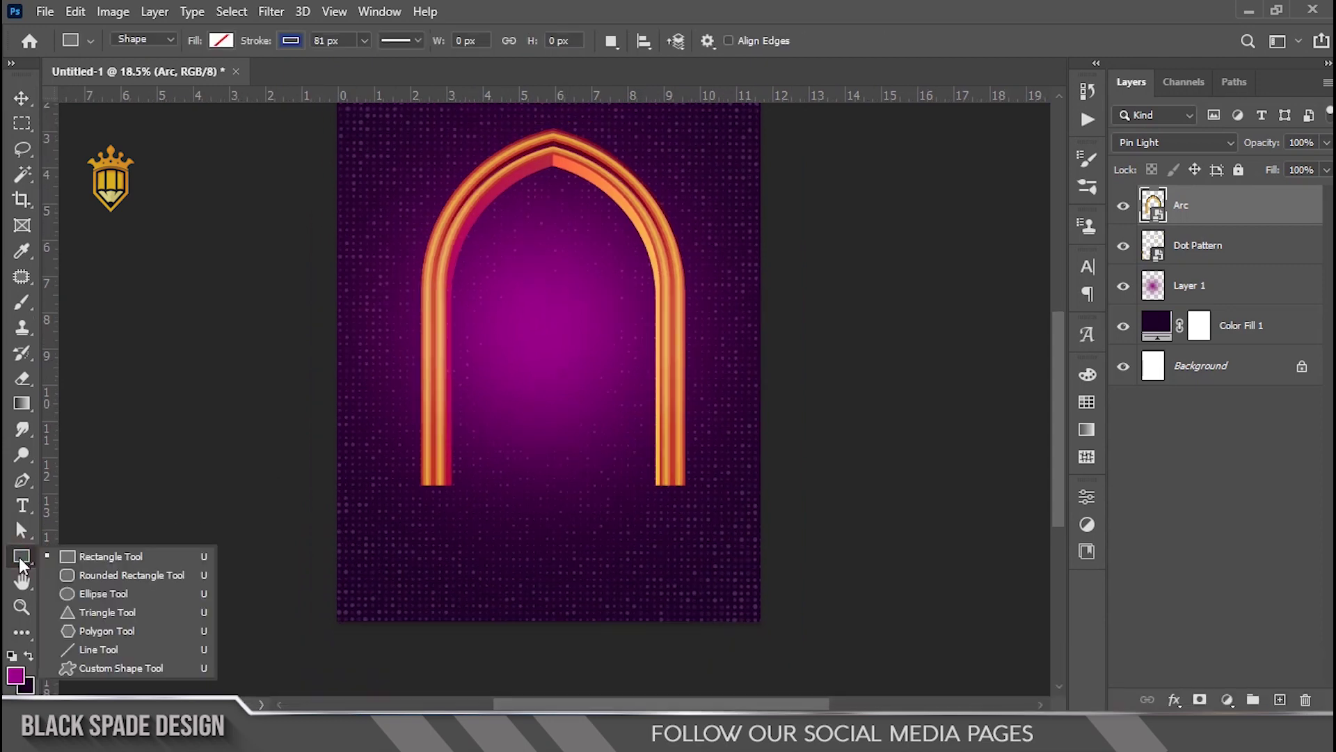
left_click(85, 593)
mouse_move(522, 446)
left_mouse_down()
mouse_move(683, 587)
mouse_move(658, 557)
left_mouse_up()
- Remove the circle's stroke and fill it with white
left_click(863, 583)
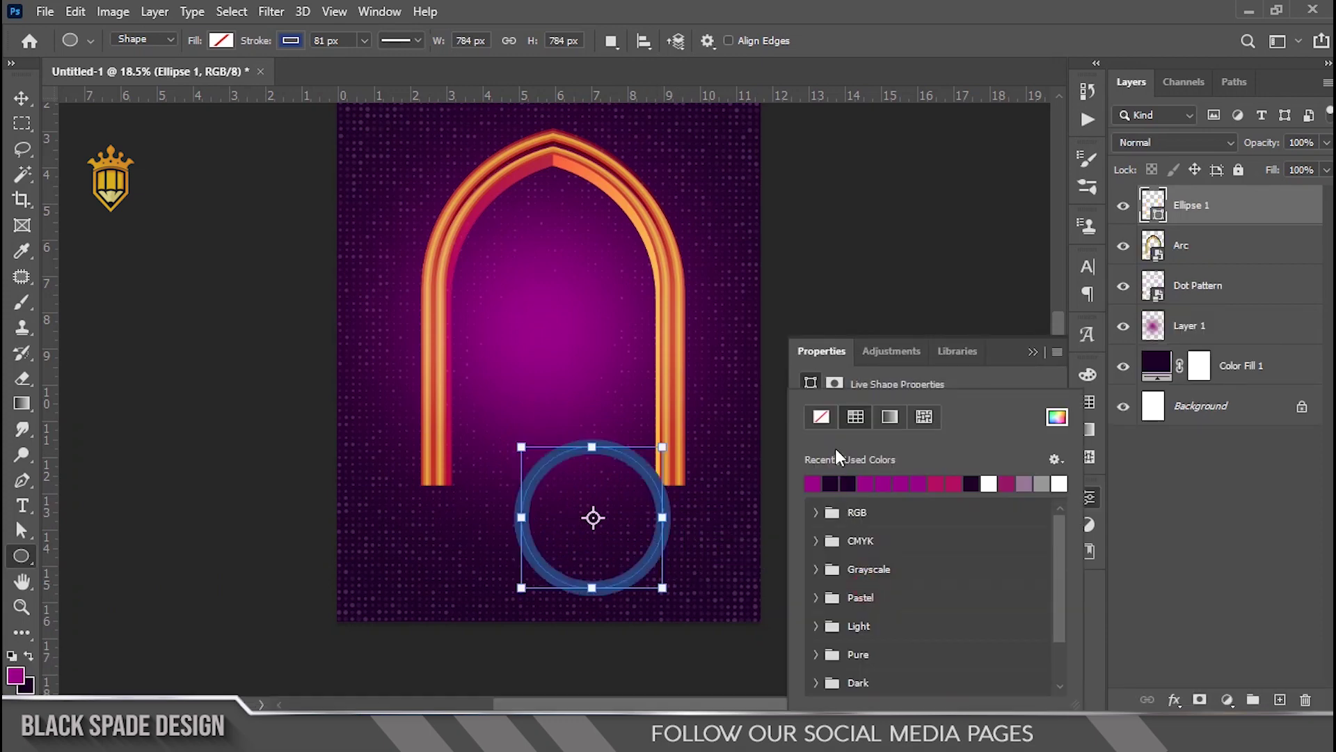
left_click(811, 419)
left_click(971, 382)
left_click(862, 557)
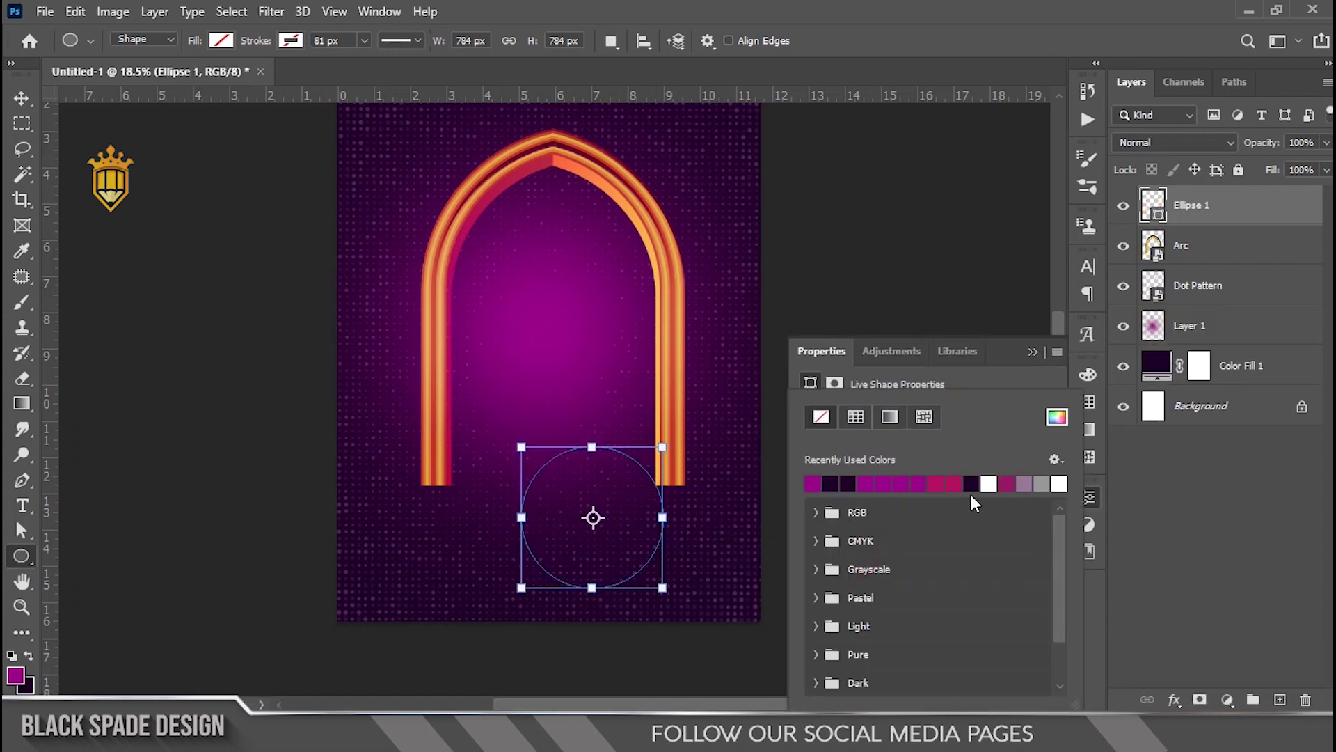
left_click(990, 483)
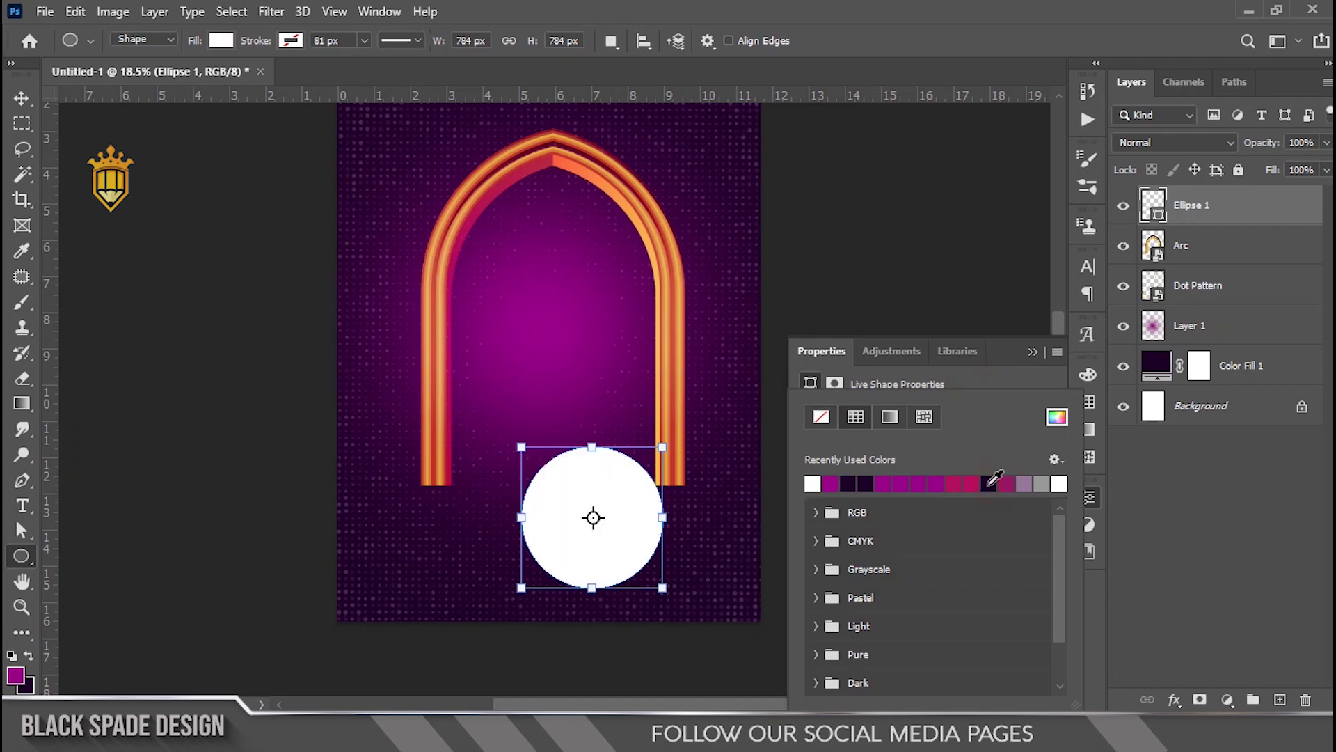
left_click(1034, 352)
- Duplicate the white circle twice toward the page's right edge and shrink the outermost copy
key("v")
left_click_drag(630, 531, 842, 440)
scroll(595, 498, "up", 2)
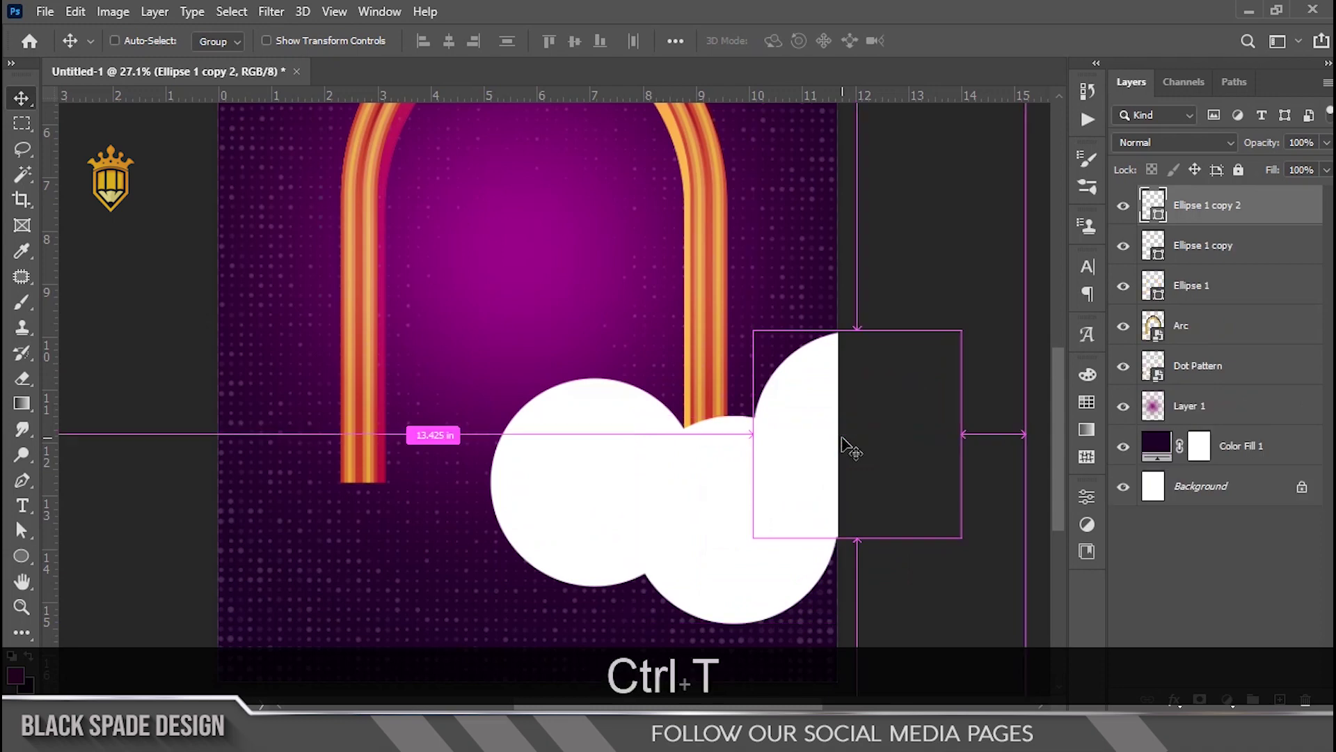
key("ctrl+t")
left_click_drag(961, 331, 917, 353)
left_click_drag(819, 393, 803, 398)
key("Return")
- Duplicate overlapping white circles across the lower part of the page to build a solid cloud bank
scroll(716, 399, "down", 1)
left_click_drag(628, 483, 715, 368)
right_click(658, 344)
left_click(681, 359)
right_click(888, 299)
left_click(905, 315)
left_click_drag(907, 320, 582, 384)
right_click(692, 319)
left_click(710, 327)
left_click_drag(711, 329, 595, 495)
left_click_drag(569, 494, 738, 485)
left_click_drag(723, 477, 682, 510)
left_click_drag(712, 494, 872, 477)
left_click_drag(863, 470, 822, 510)
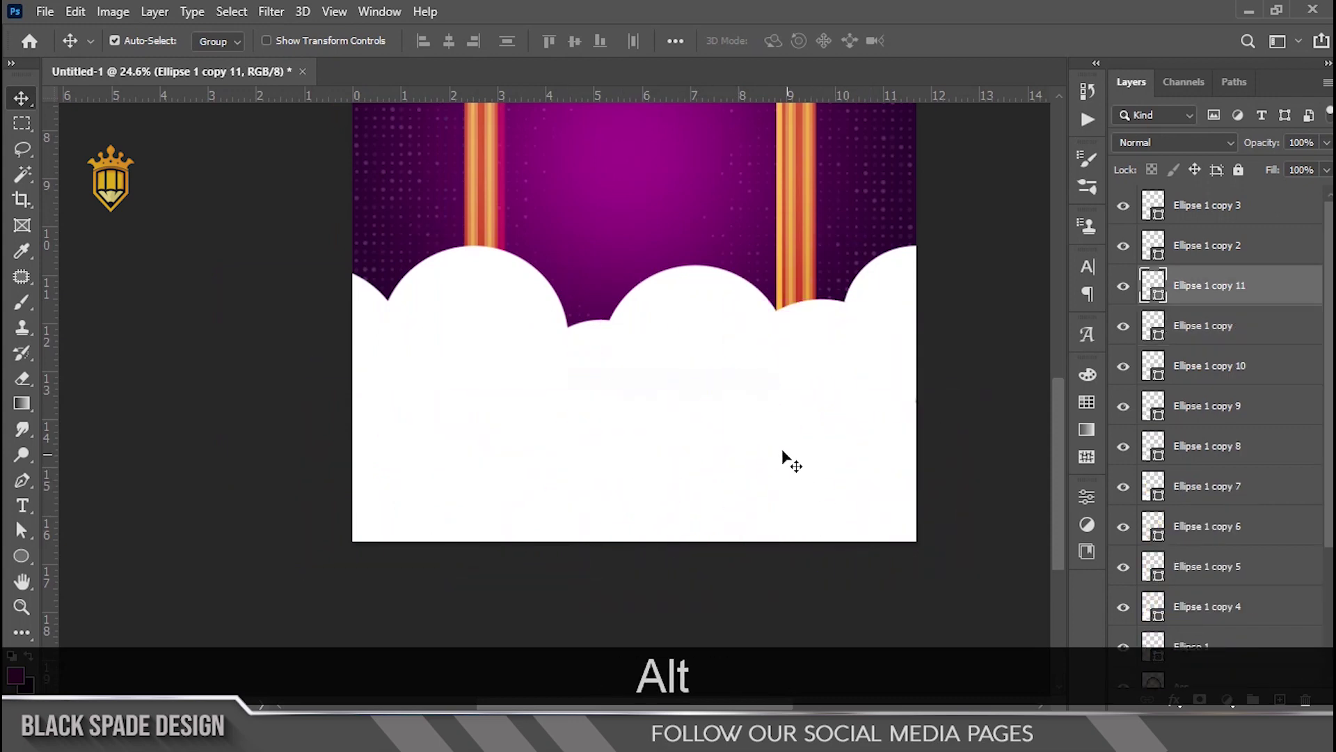
- Add another circle copy higher up at the page's left edge to raise the cloud there
scroll(783, 452, "down", 3)
scroll(695, 383, "up", 2)
left_click_drag(663, 385, 668, 480)
scroll(549, 439, "up", 1)
left_click_drag(502, 412, 418, 390)
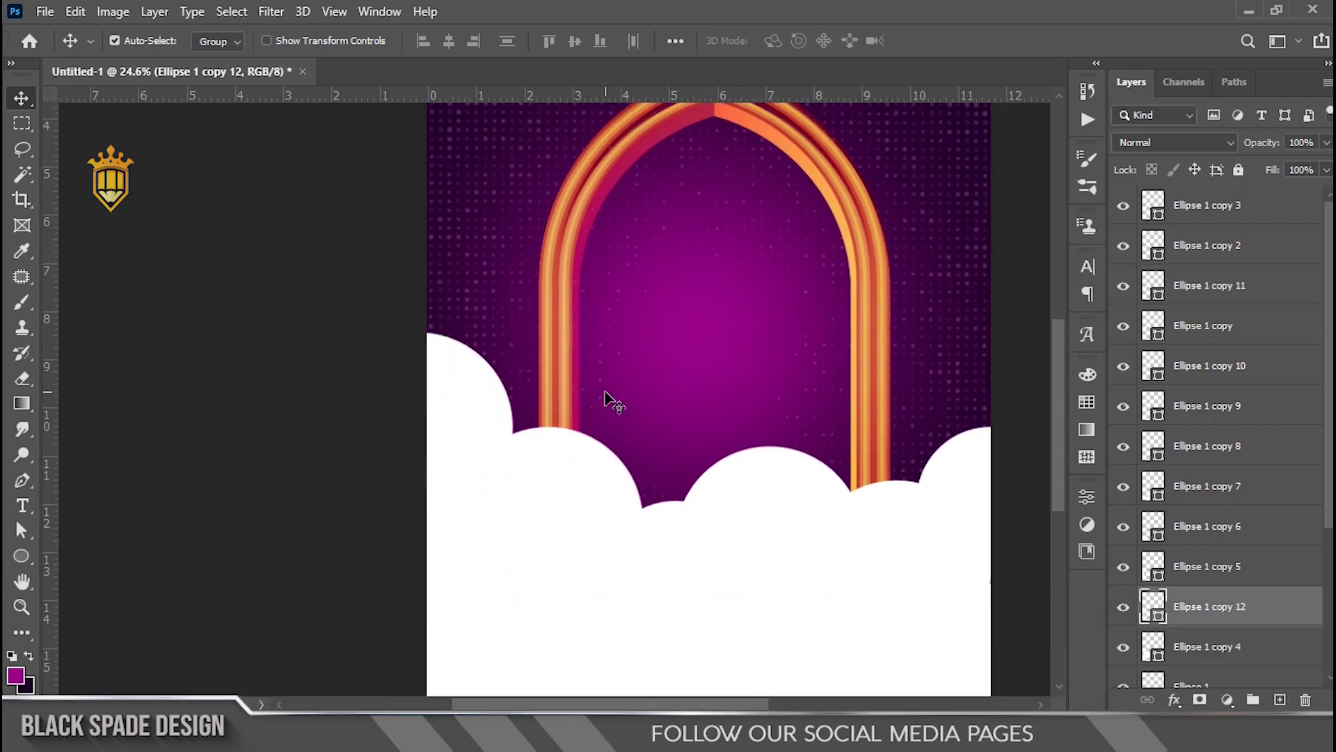
- Nudge the middle and right-hand cloud circles to refine the cloud's upper outline
scroll(630, 414, "down", 3)
scroll(709, 452, "up", 2)
left_click_drag(720, 453, 707, 452)
left_click_drag(902, 459, 895, 448)
- Scale the Ellipse 1 copy 4 circle to 71.56% and reposition it over the arch's left foot
left_click_drag(540, 453, 553, 483)
key("ctrl+t")
left_click_drag(609, 447, 566, 449)
left_click_drag(569, 527, 597, 531)
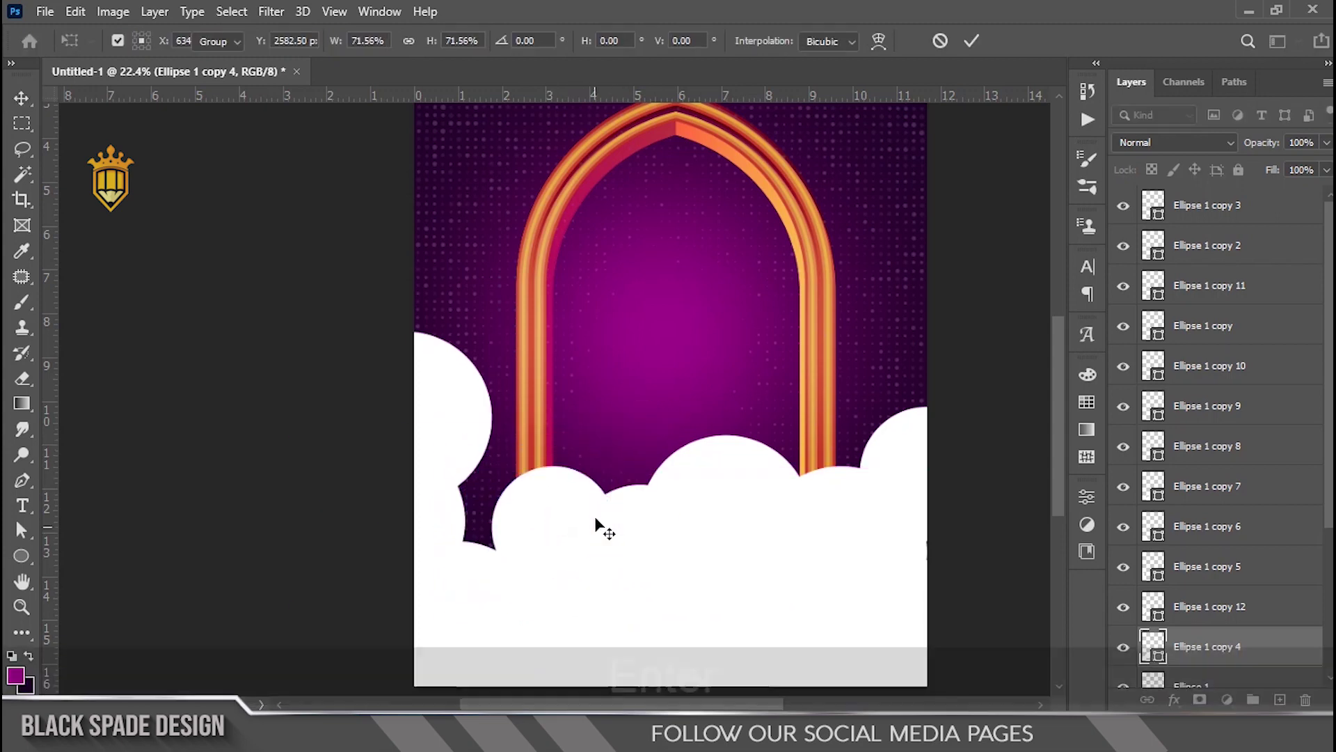
key("Return")
- Duplicate a circle to fill the gap between the left-edge cloud and the arch's left foot
left_click(462, 417)
key("alt")
left_click_drag(513, 538, 502, 510)
- Fine-tune the positions of the Ellipse 1 circle near the centre and the uppermost circle at the page's left edge
scroll(498, 502, "up", 1)
scroll(501, 501, "down", 4)
scroll(632, 503, "up", 3)
key("space")
left_click_drag(596, 552, 675, 472)
right_click(641, 446)
left_click(661, 457)
scroll(627, 449, "up", 2)
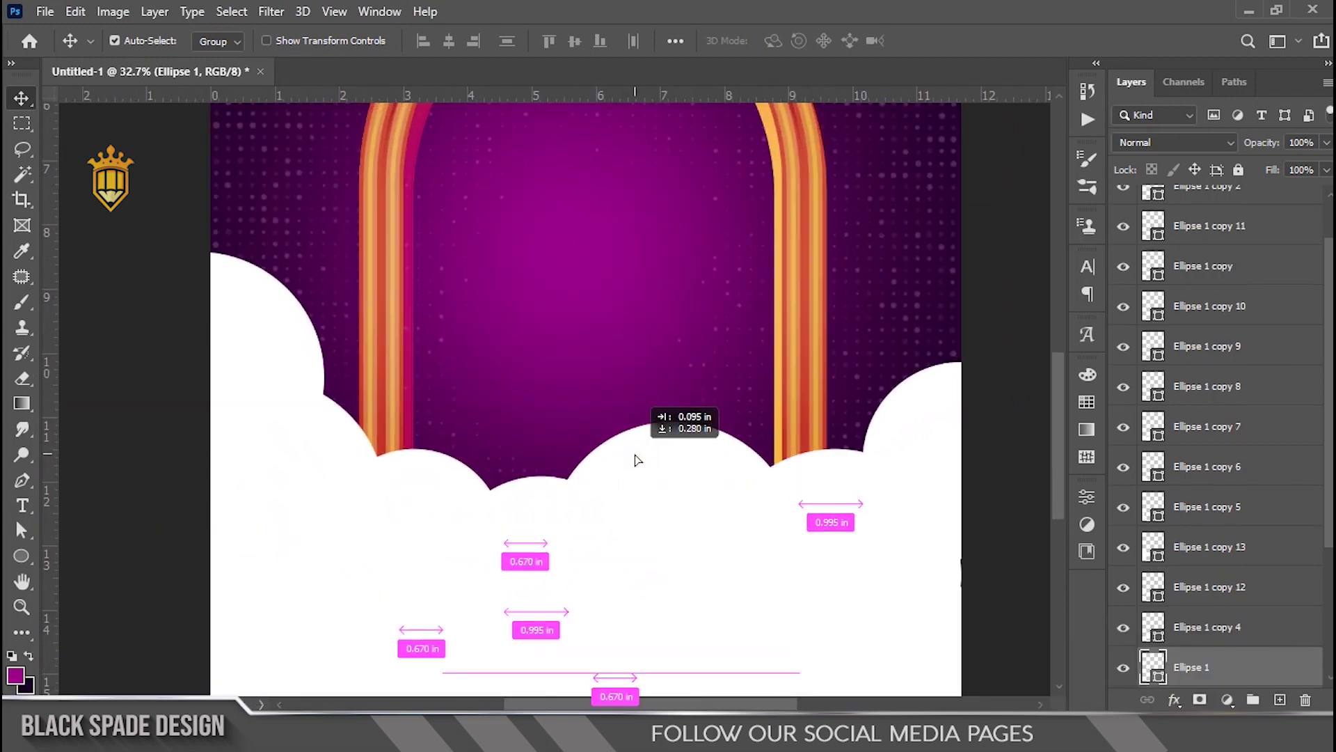
scroll(635, 458, "down", 2)
left_click_drag(367, 365, 358, 385)
scroll(488, 348, "down", 2)
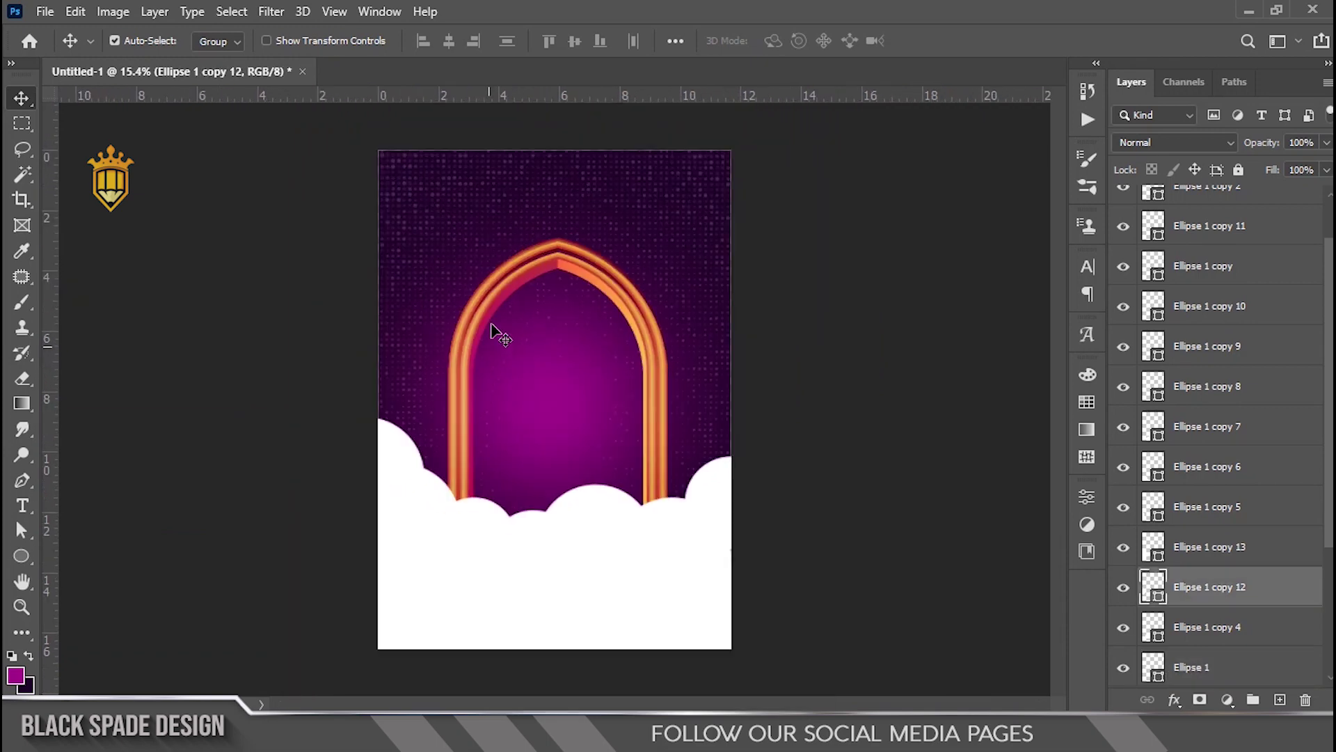
scroll(495, 298, "down", 1)
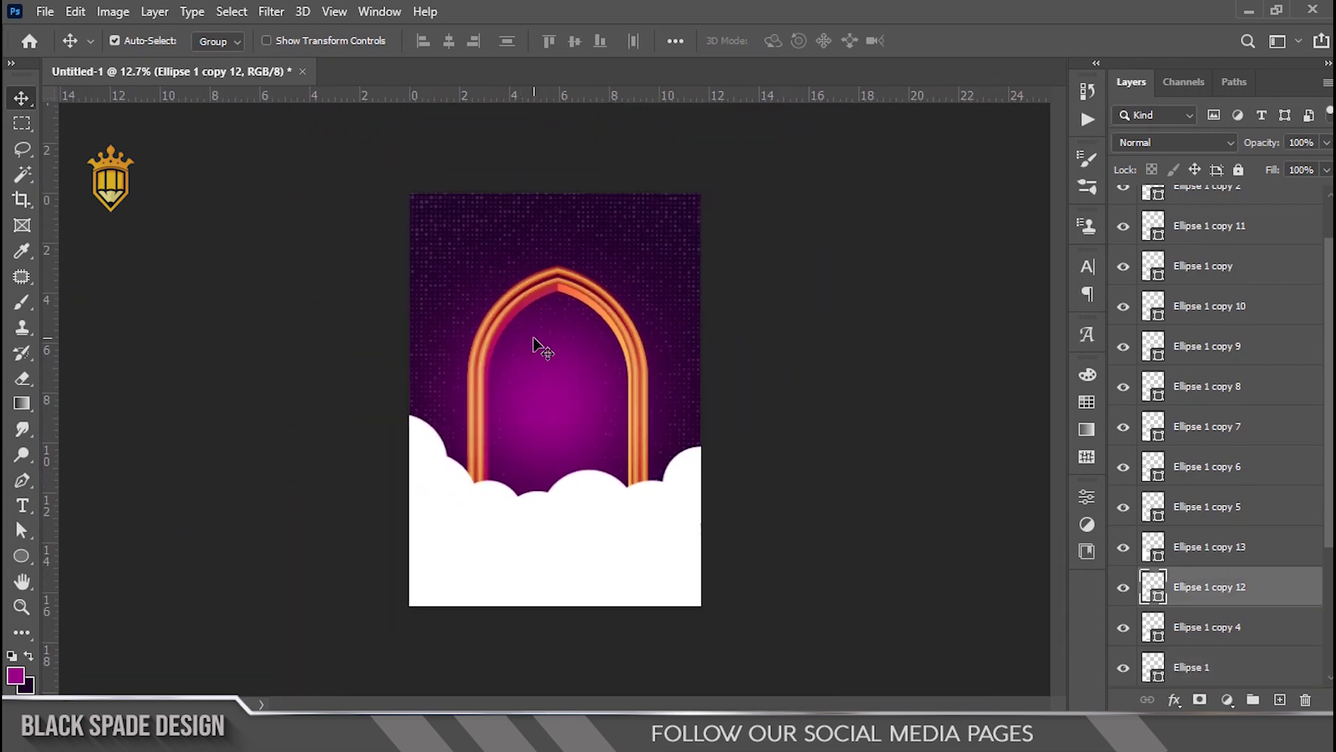
- Scale the Arc layer to 102.13%, shift it upward at Y 1383 px, and nudge it down slightly
scroll(1211, 523, "down", 3)
left_click(1206, 522)
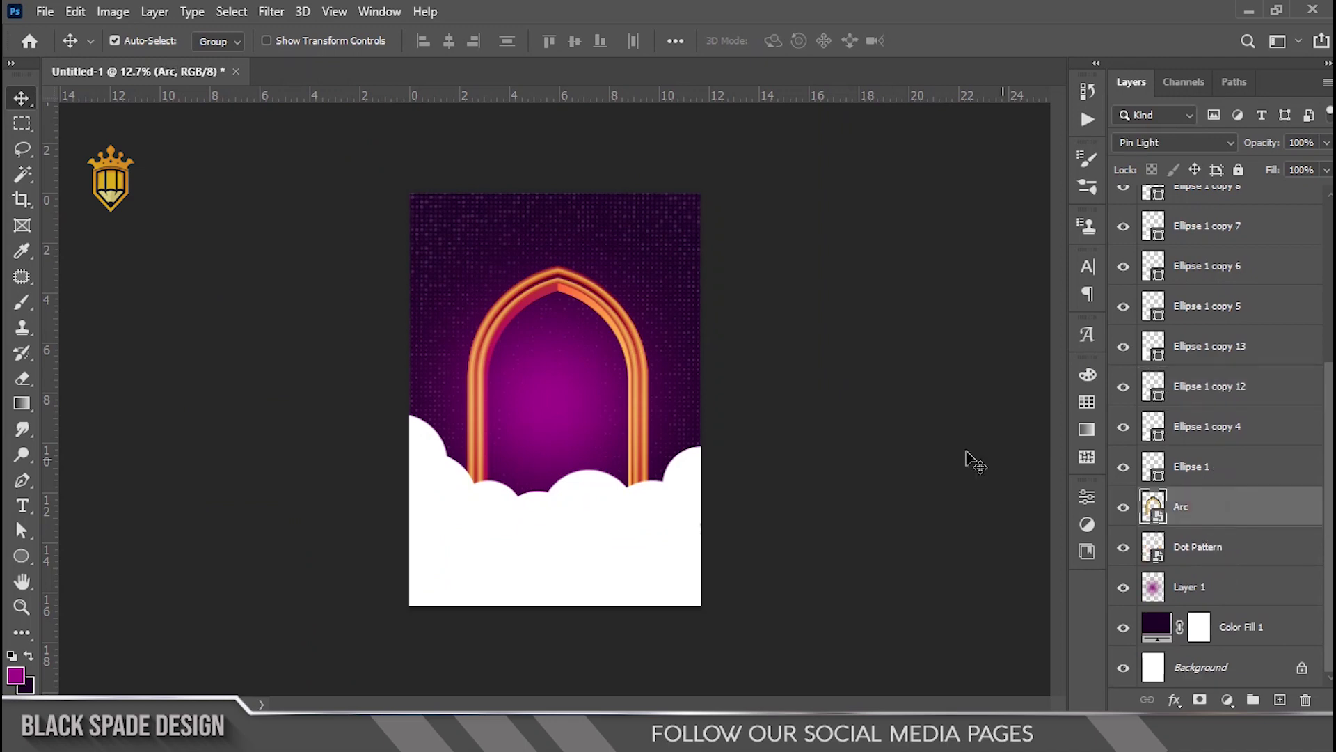
scroll(596, 352, "up", 1)
key("ctrl+t")
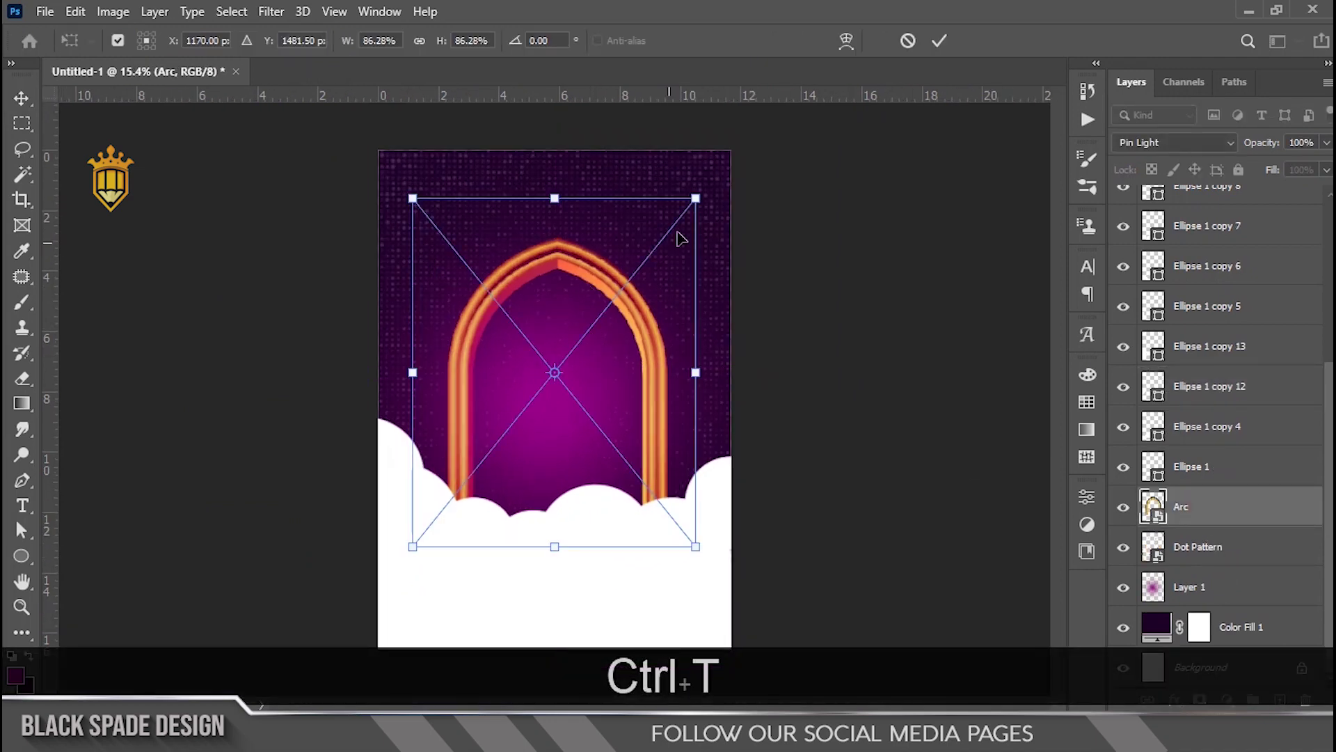
left_click_drag(696, 199, 724, 164)
left_click_drag(566, 313, 569, 305)
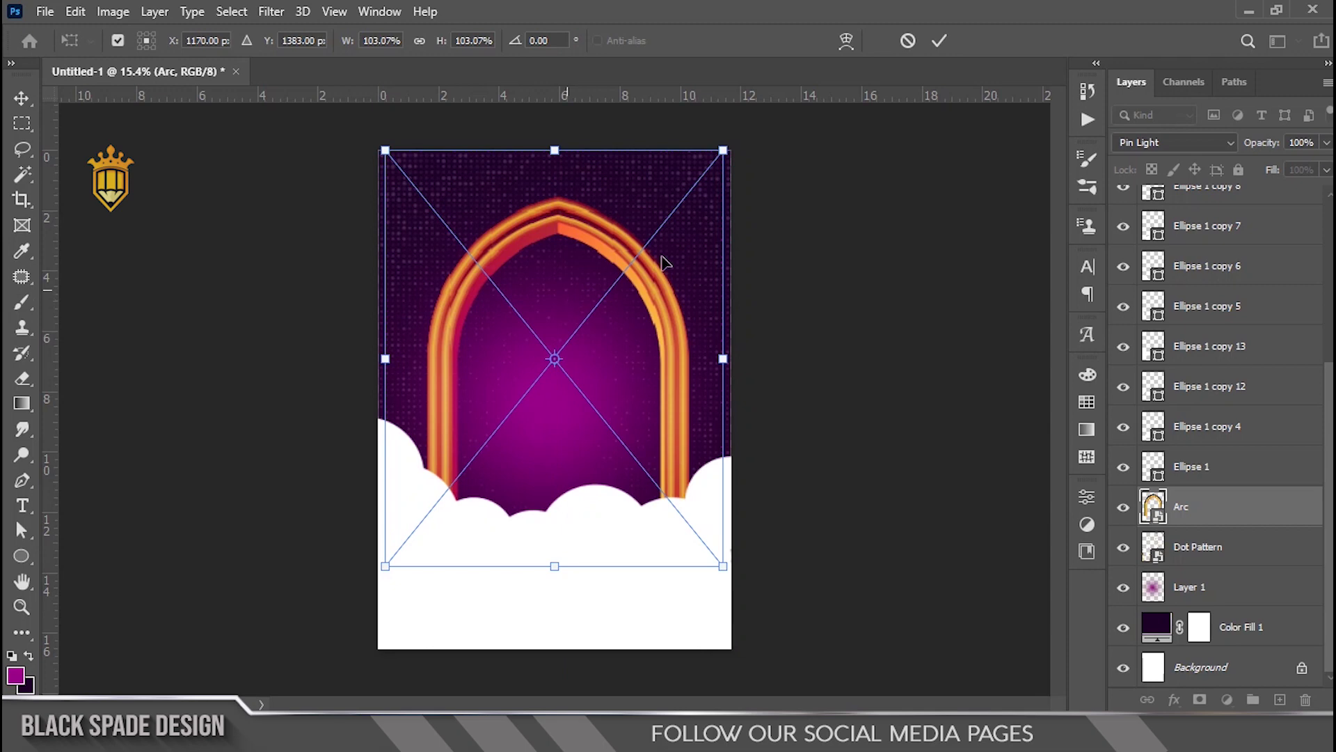
left_click_drag(721, 158, 715, 159)
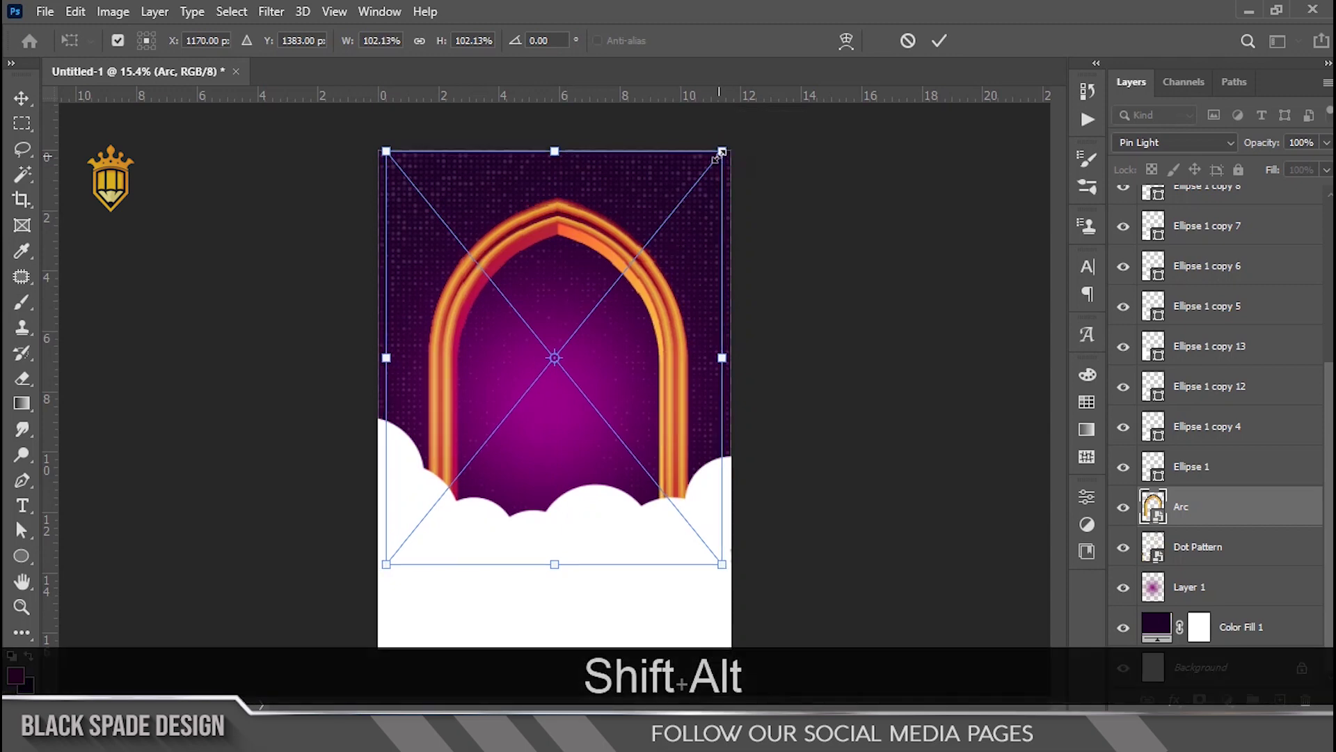
key("Return")
scroll(595, 298, "up", 1)
key("Down")
key("Down")
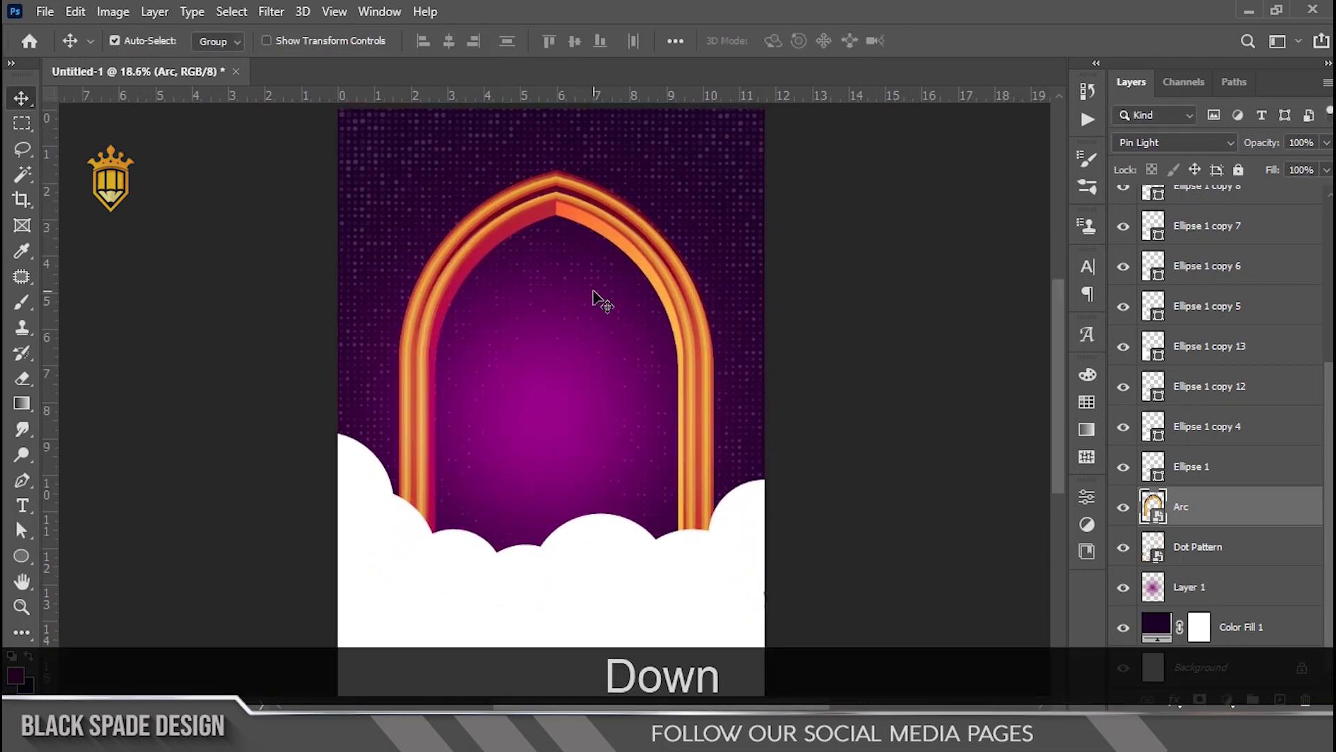
- Group all the Ellipse cloud layers from Ellipse 1 up to the topmost copy
scroll(595, 298, "down", 1)
left_click(1225, 467)
scroll(1225, 418, "up", 3)
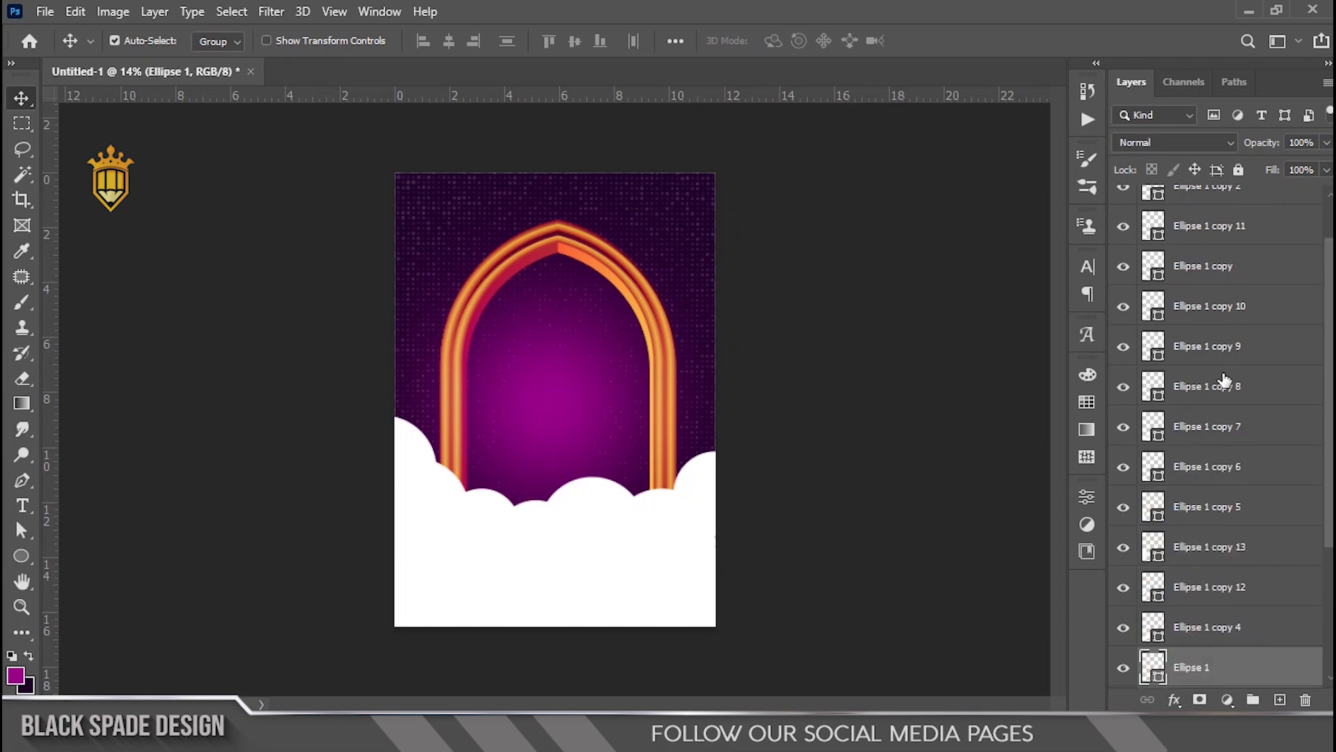
scroll(1225, 381, "up", 2)
left_click(1211, 218, "shift")
key("ctrl+g")
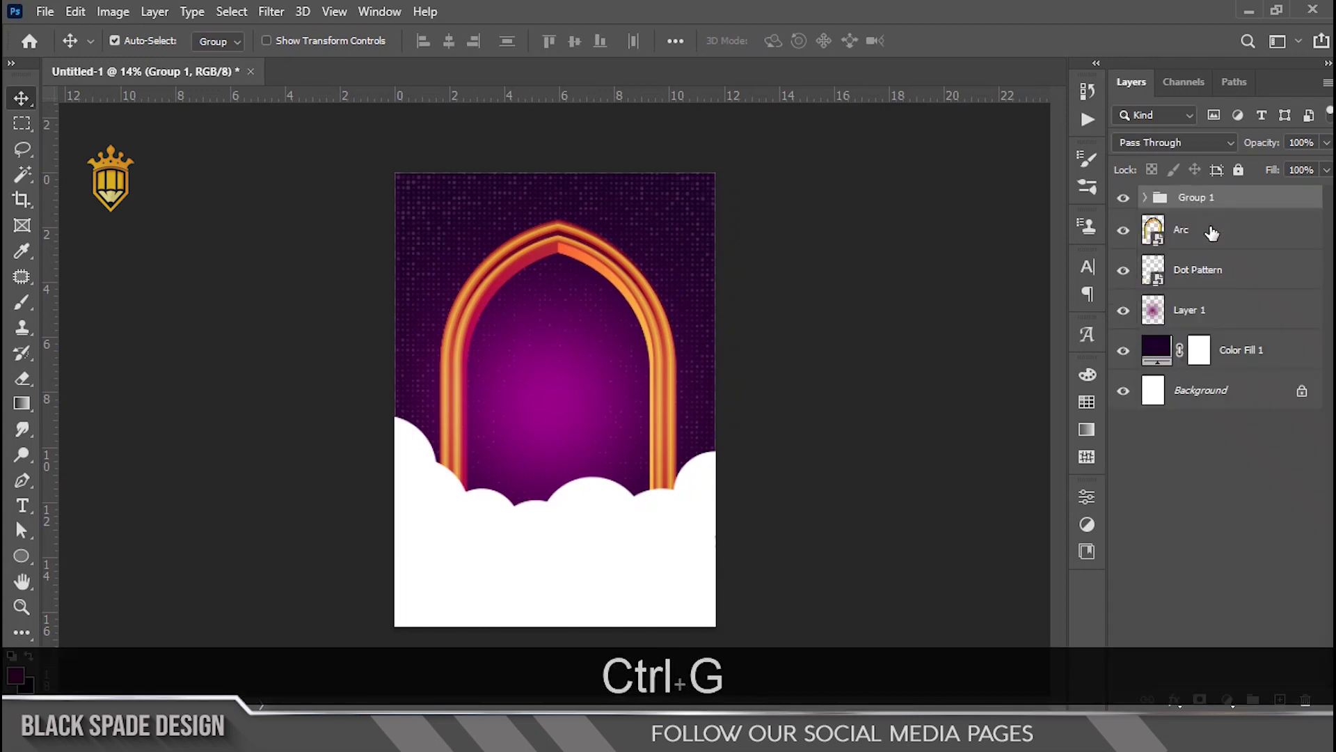
- Create a layer above Dot Pattern and fill a freehand selection of the arch's interior with dark purple
left_click(1187, 270)
scroll(609, 379, "up", 3)
left_click_drag(607, 384, 671, 398)
left_click(1281, 699)
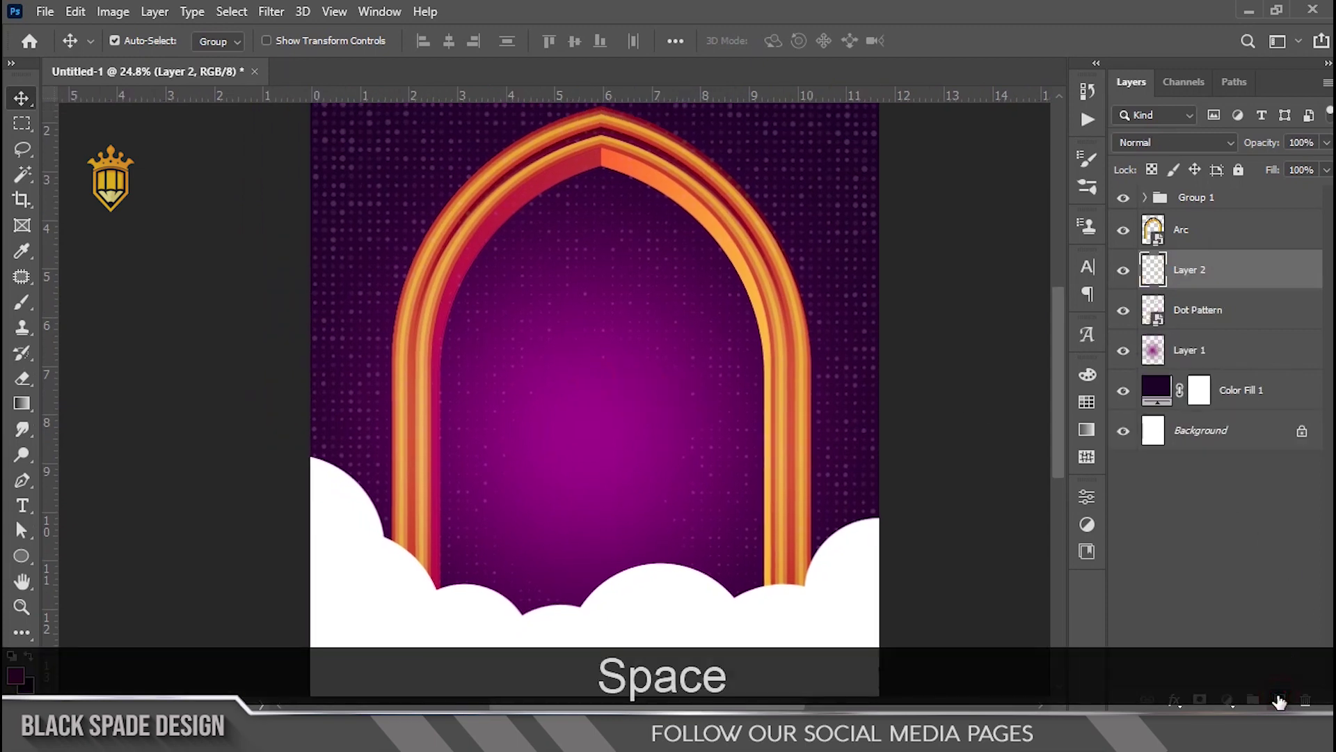
key("x")
key("l")
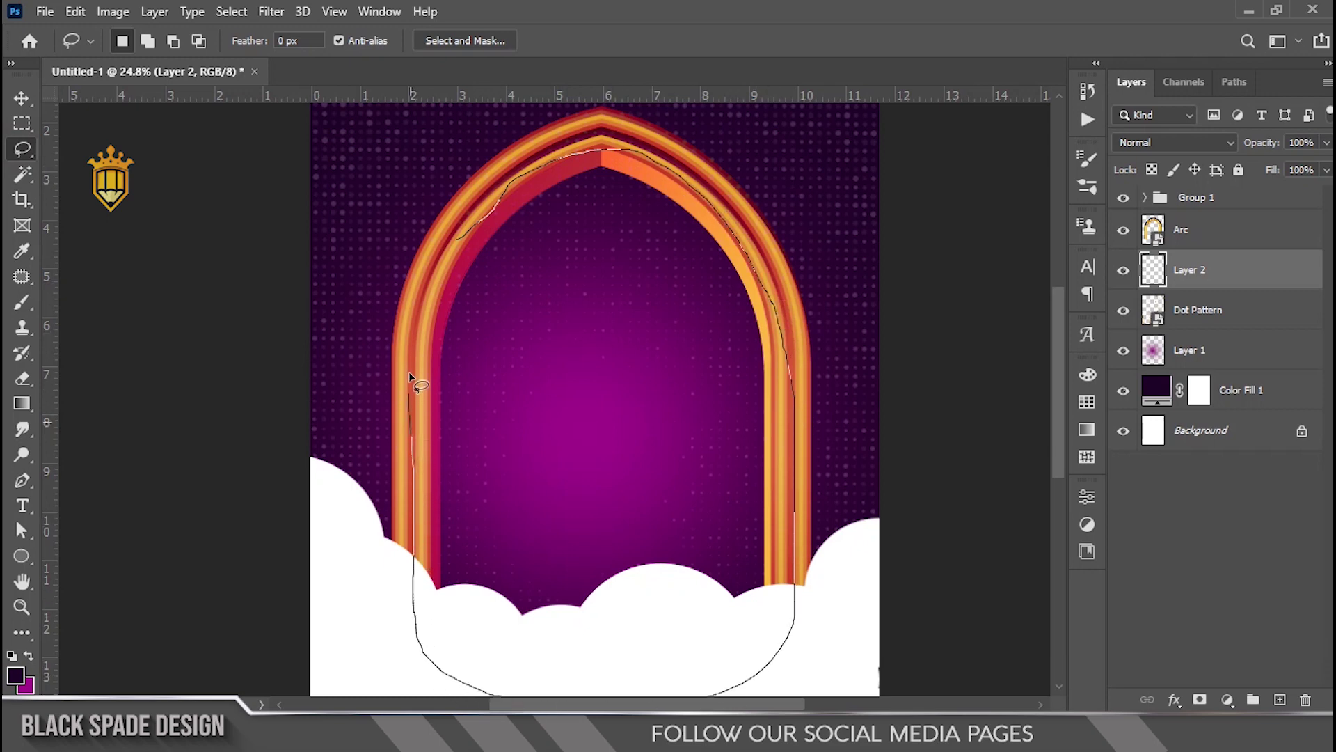
left_click_drag(457, 241, 456, 240)
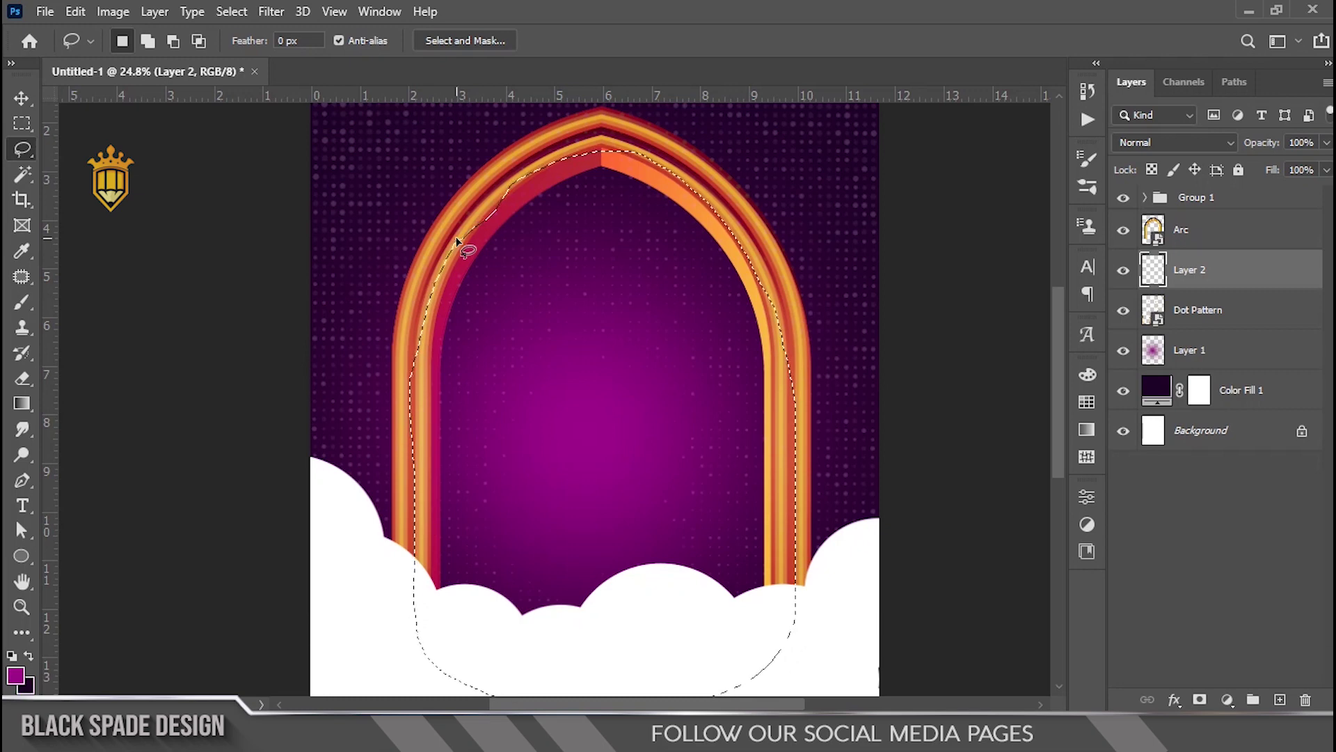
key("ctrl+BackSpace")
key("ctrl+d")
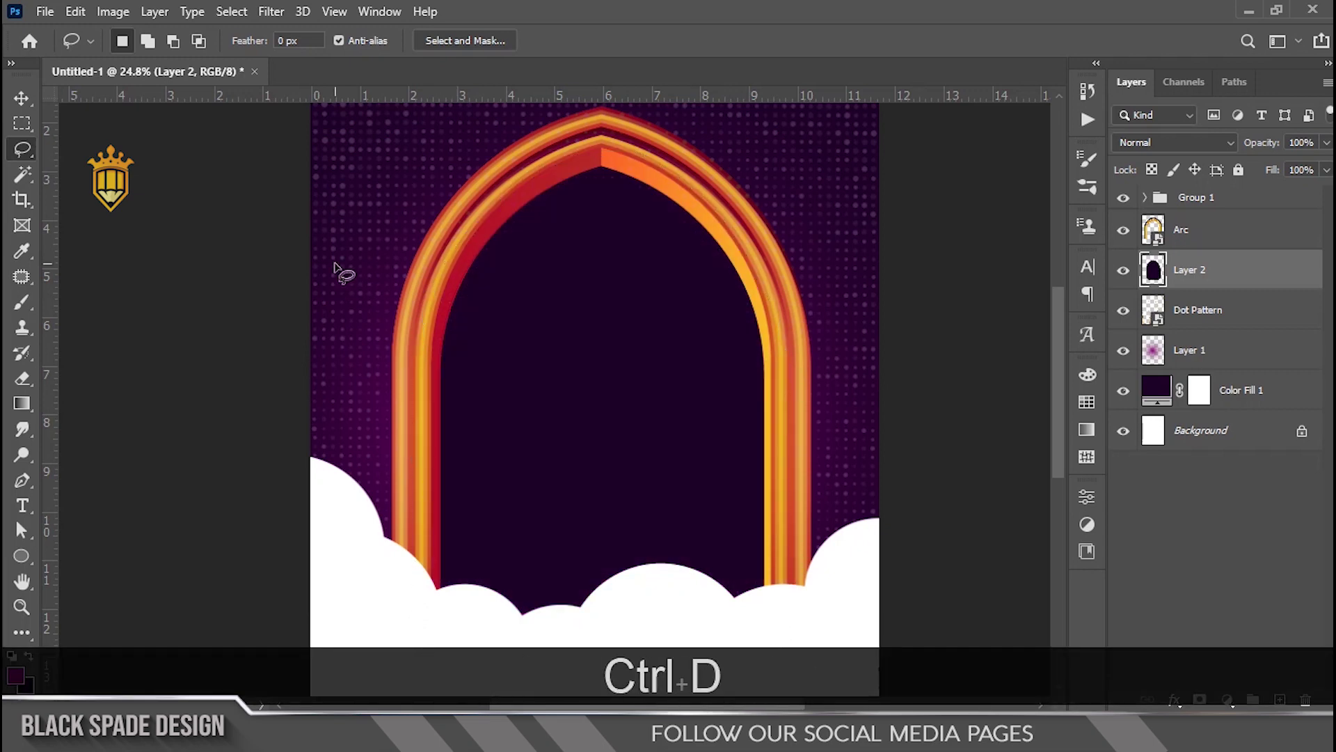
- Add a new layer and paint a soft magenta glow at the arch's centre with a 1300 px brush
scroll(546, 276, "down", 3)
scroll(708, 328, "up", 1)
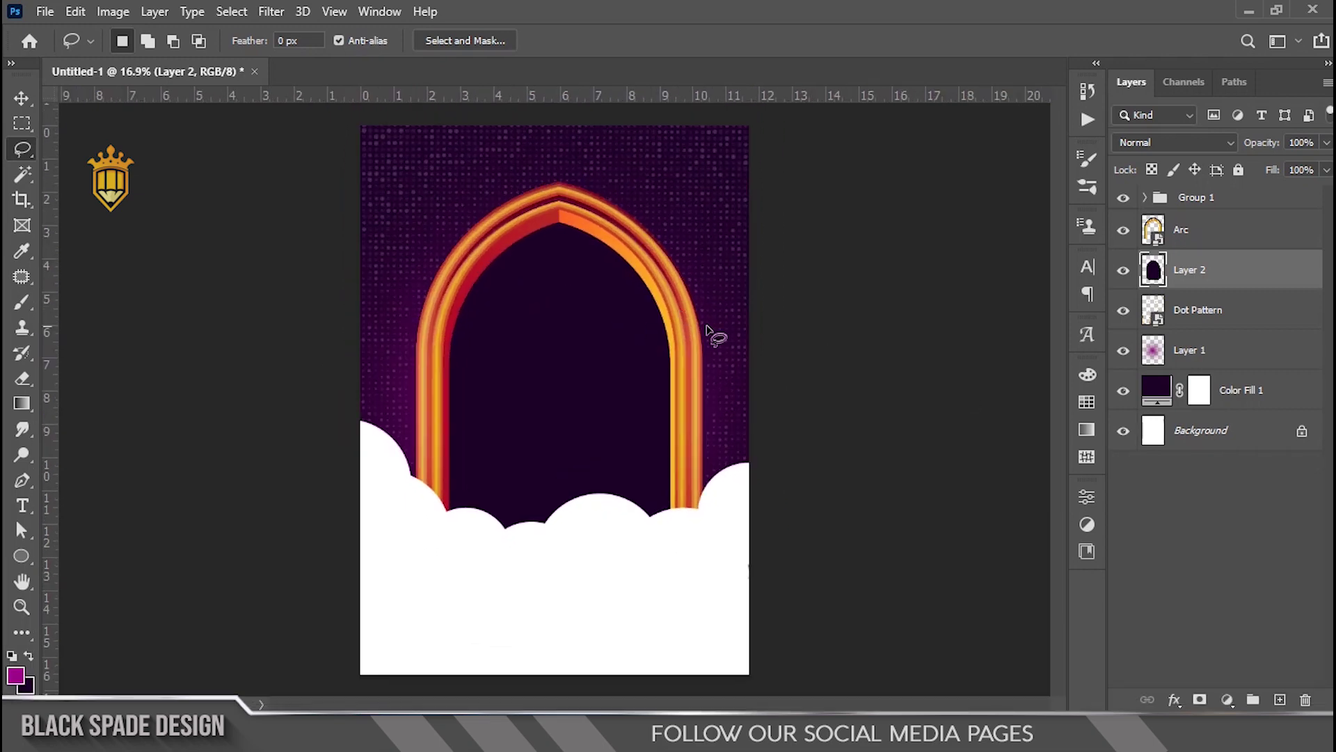
left_click(1281, 700)
key("b")
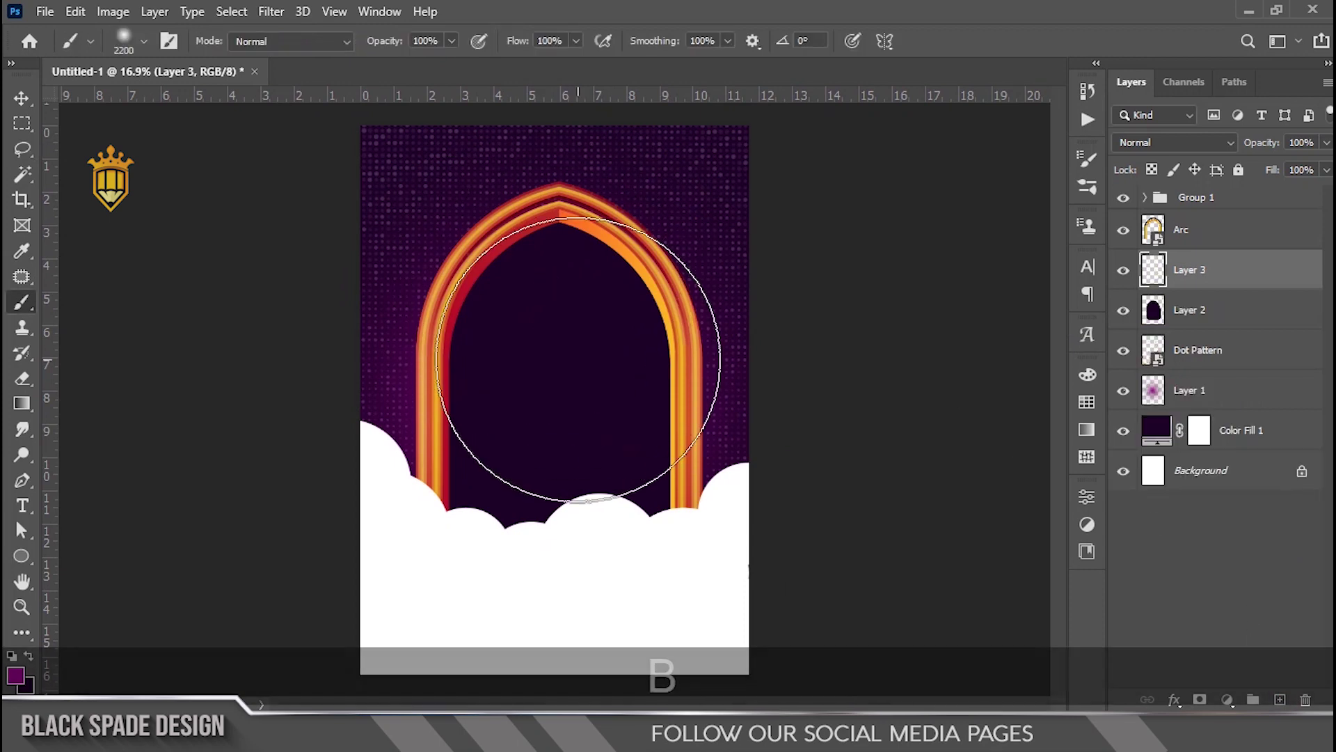
key("x")
key("bracketleft")
key("bracketleft")
key("bracketleft")
key("bracketleft")
key("bracketleft")
key("bracketleft")
key("bracketleft")
key("bracketleft")
key("bracketleft")
left_click(557, 382)
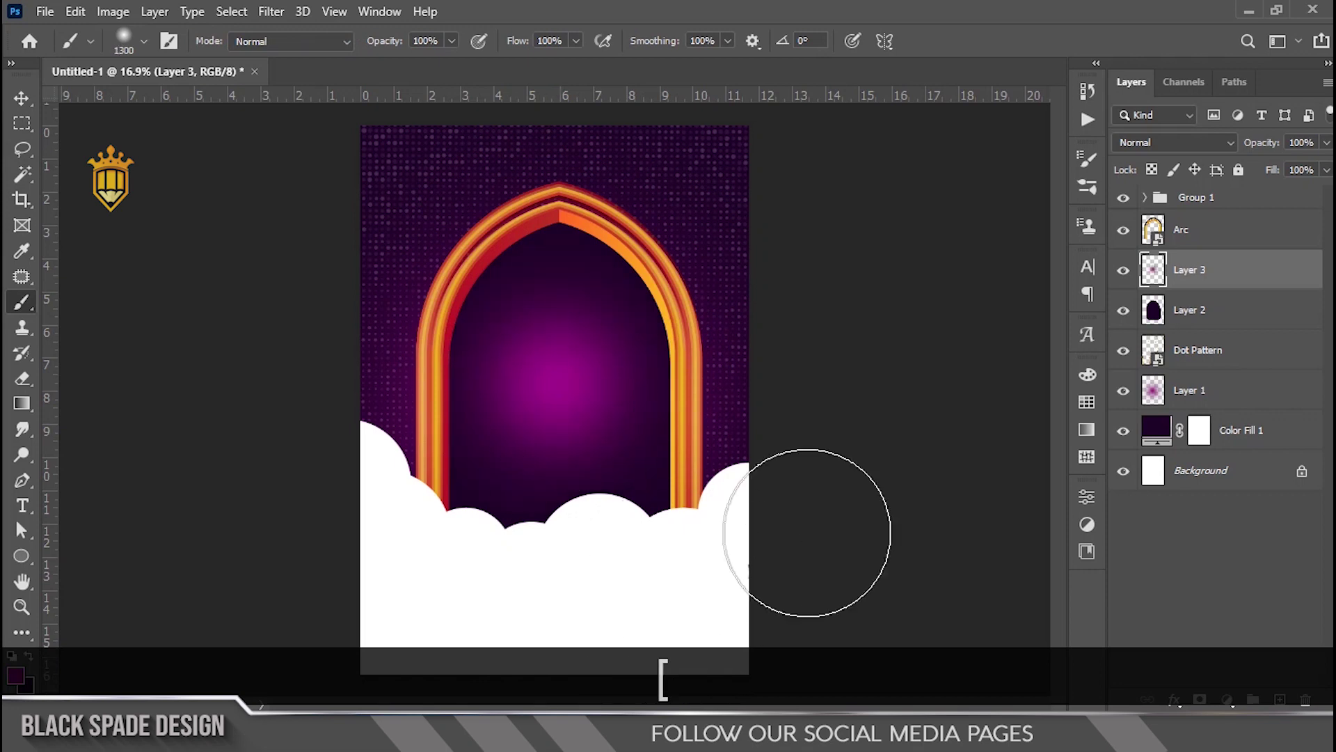
key("v")
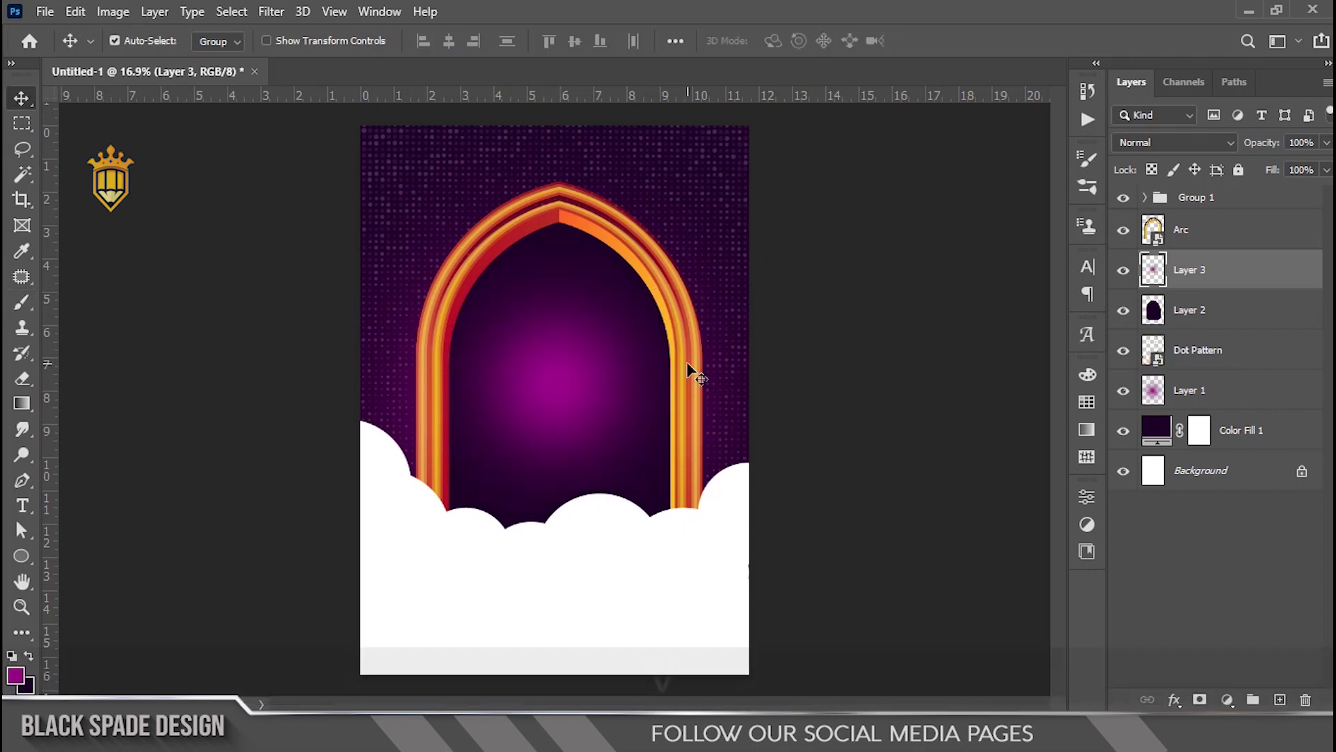
- Clip the magenta glow layer to the dark arch fill in Layer 2 and scale the glow to 111.39%
scroll(595, 374, "down", 2)
scroll(559, 376, "up", 2)
scroll(559, 381, "up", 1)
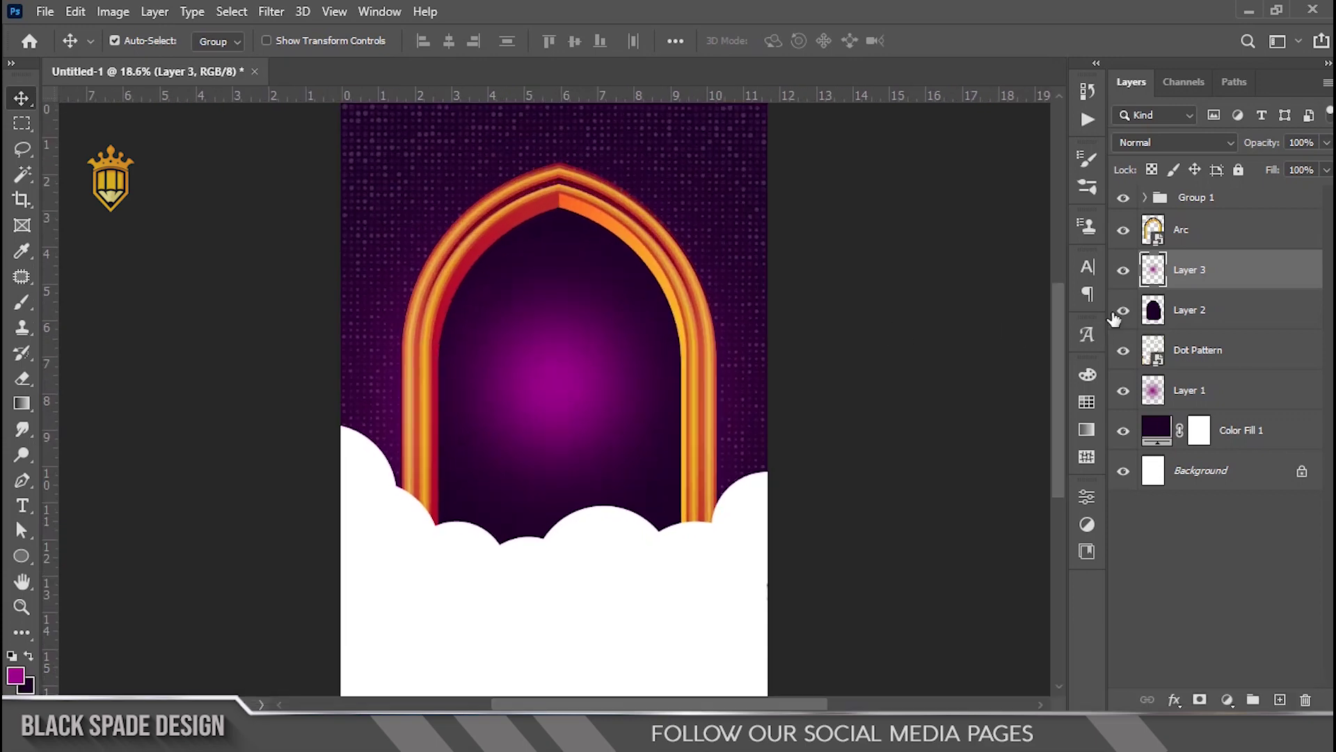
right_click(1202, 286)
left_click(1002, 375)
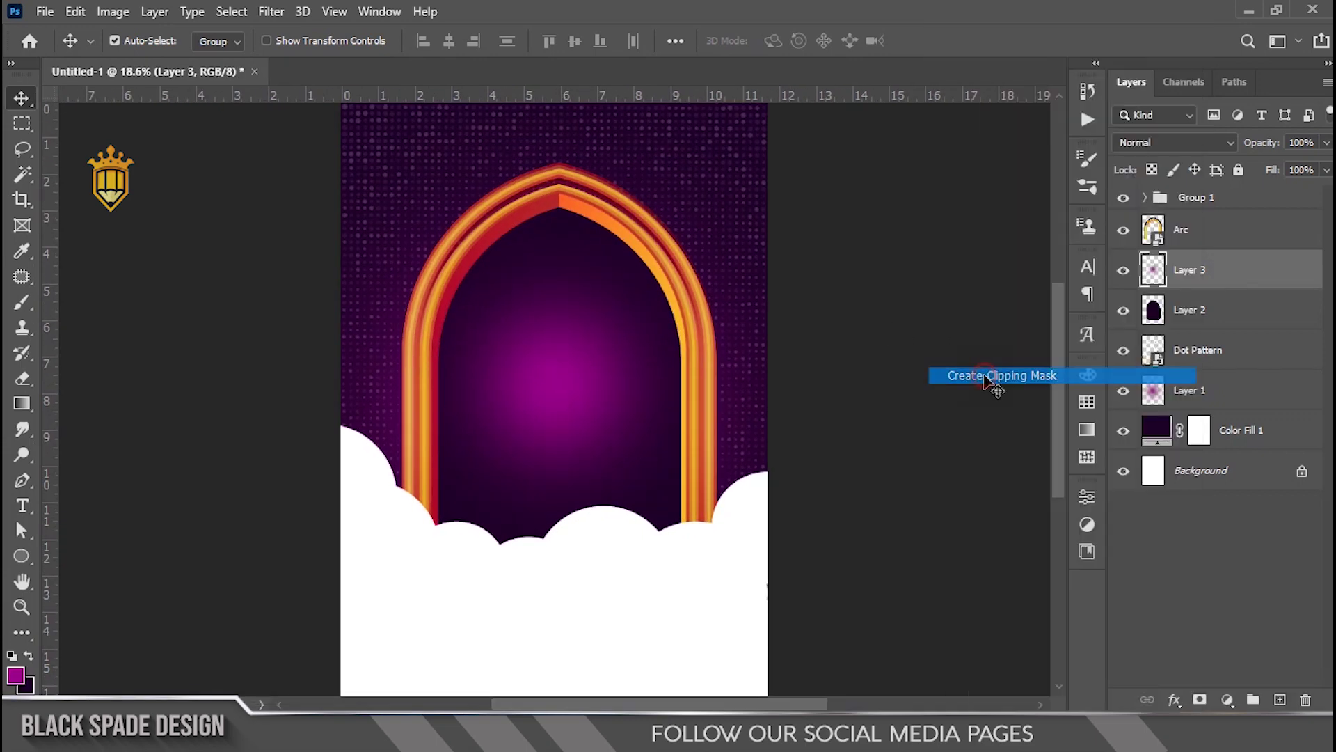
key("ctrl+t")
left_click_drag(749, 185, 770, 167)
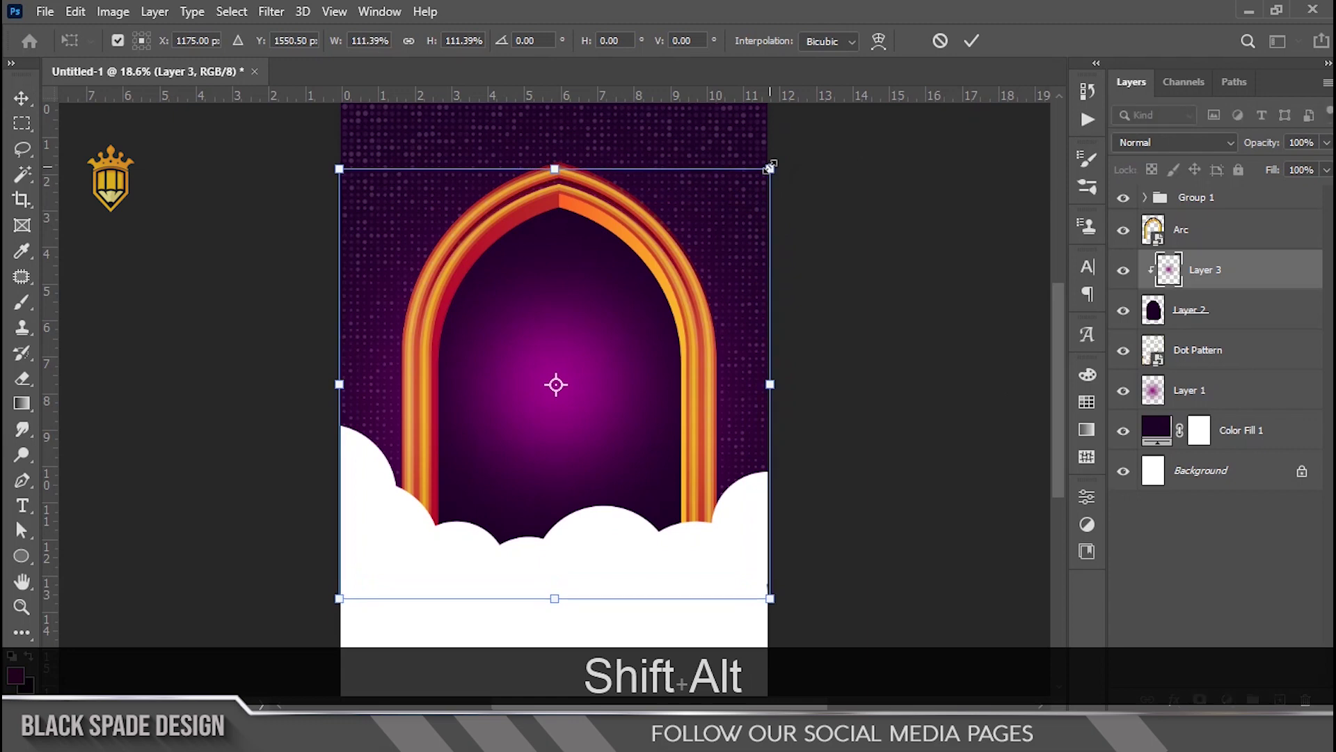
key("Return")
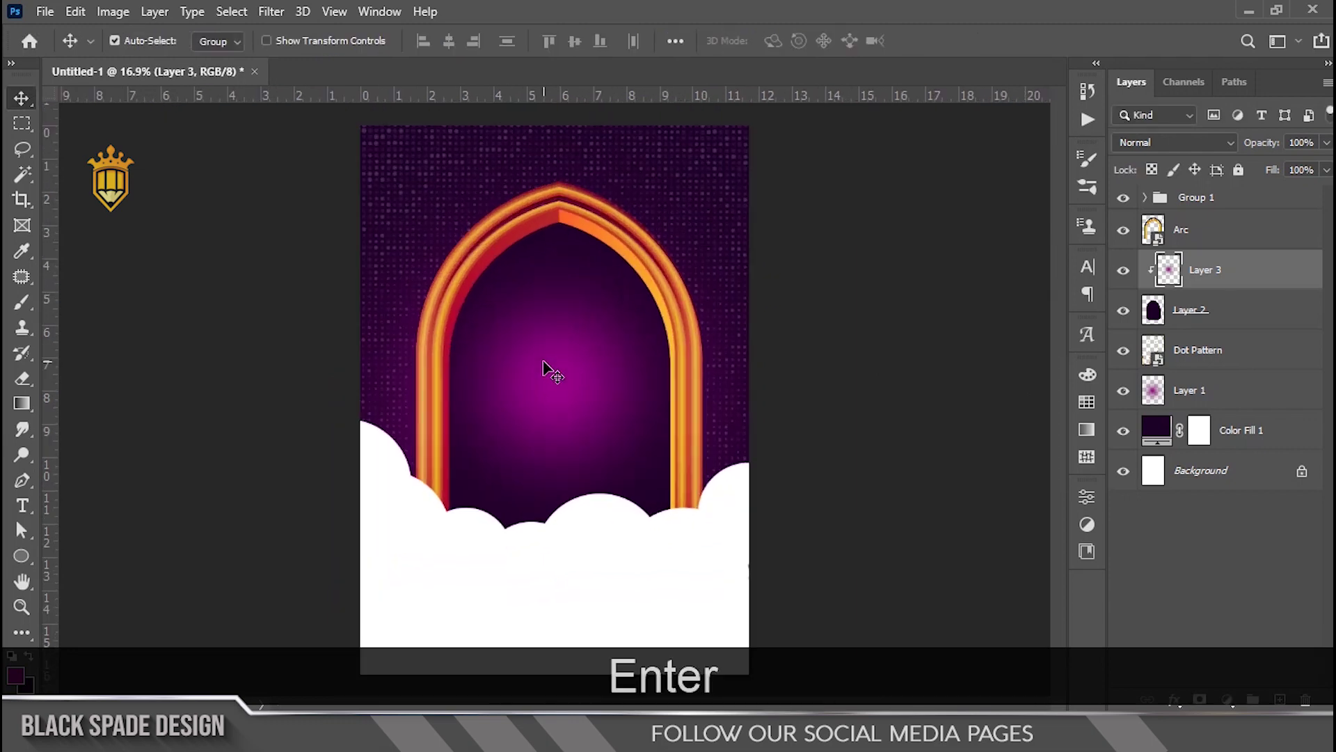
- Place the greeting arabic eid al adha image above the Arc layer and scale it to about 49.58%
left_click(1196, 240)
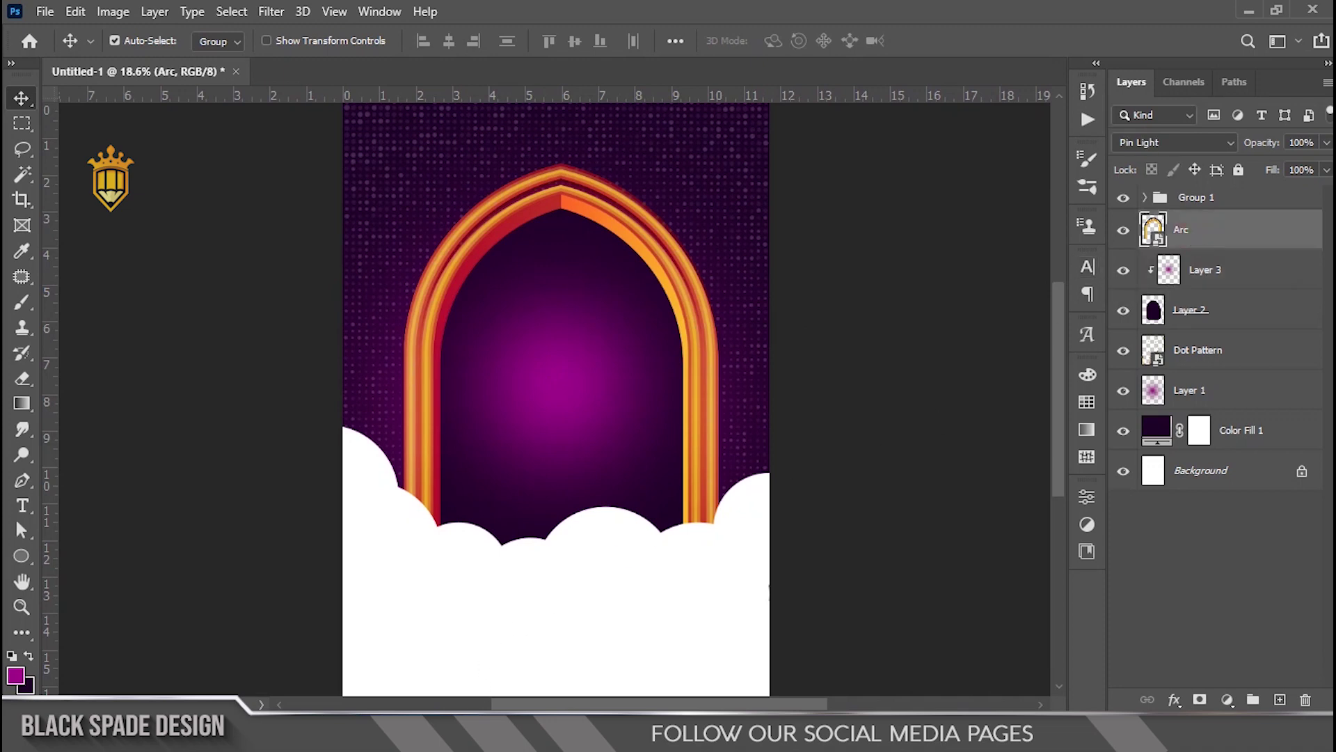
key("alt+Tab")
left_click(613, 279)
left_click_drag(603, 242, 599, 428)
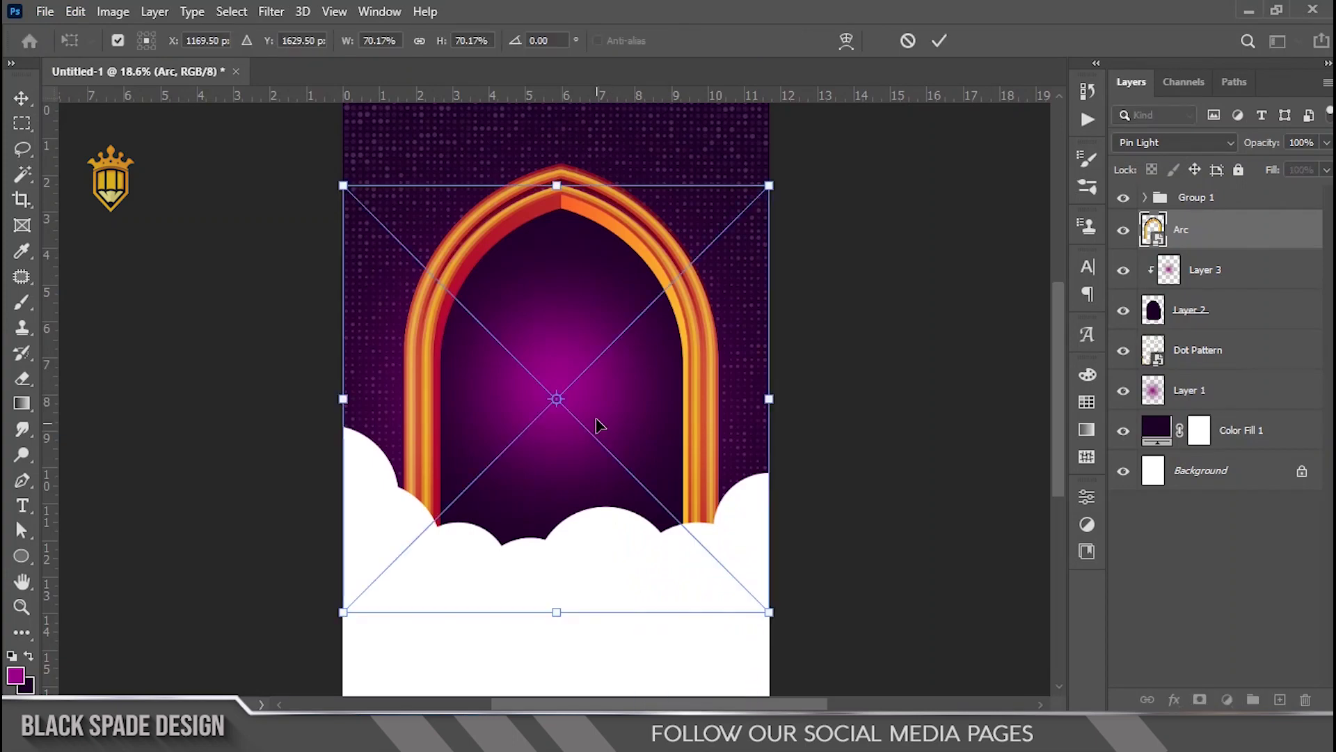
left_click_drag(768, 185, 707, 248)
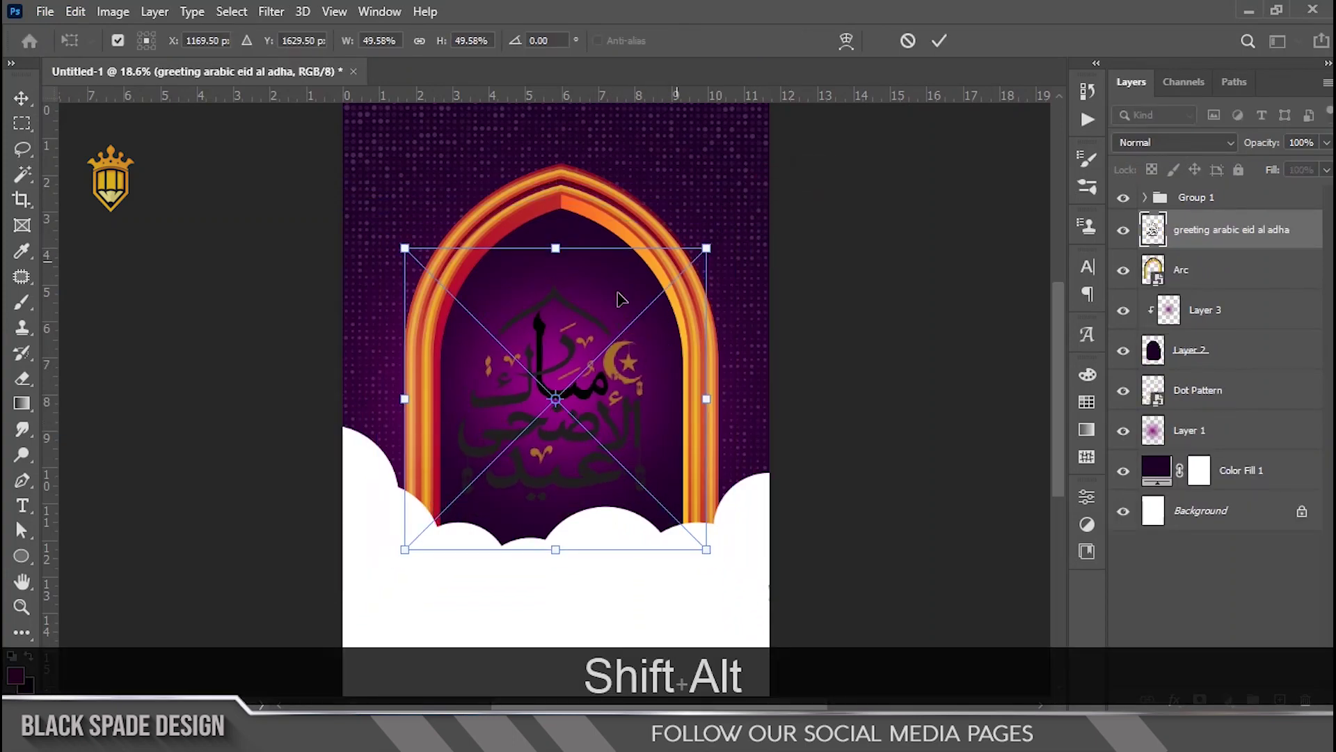
- Move the Arabic greeting up beneath the arch's peak, to Y 1319.50 px
scroll(597, 327, "up", 6)
left_click_drag(550, 371, 561, 280)
key("Up")
key("Up")
key("Up")
key("Up")
key("Up")
key("Up")
key("Return")
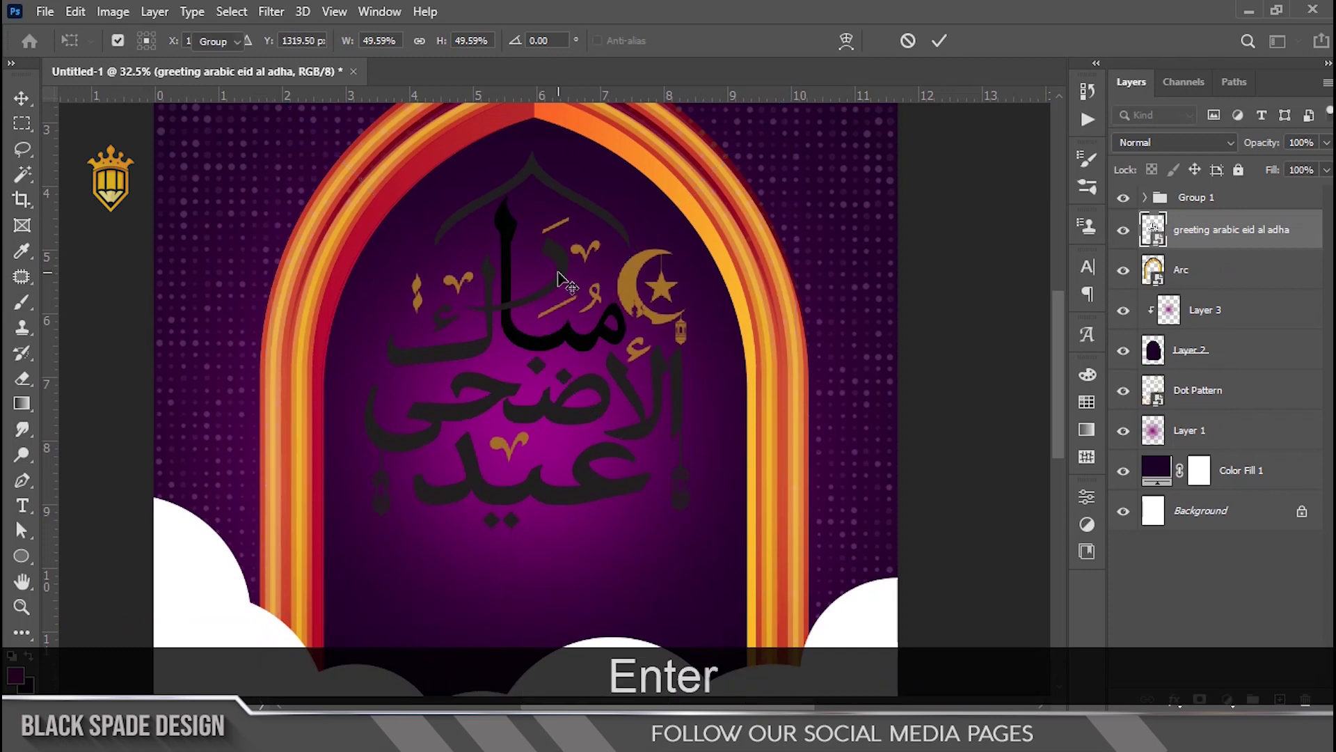
- Apply a white Color Overlay at 100% opacity and an Outer Glow to the Arabic greeting
left_click(1176, 700)
left_click(1150, 613)
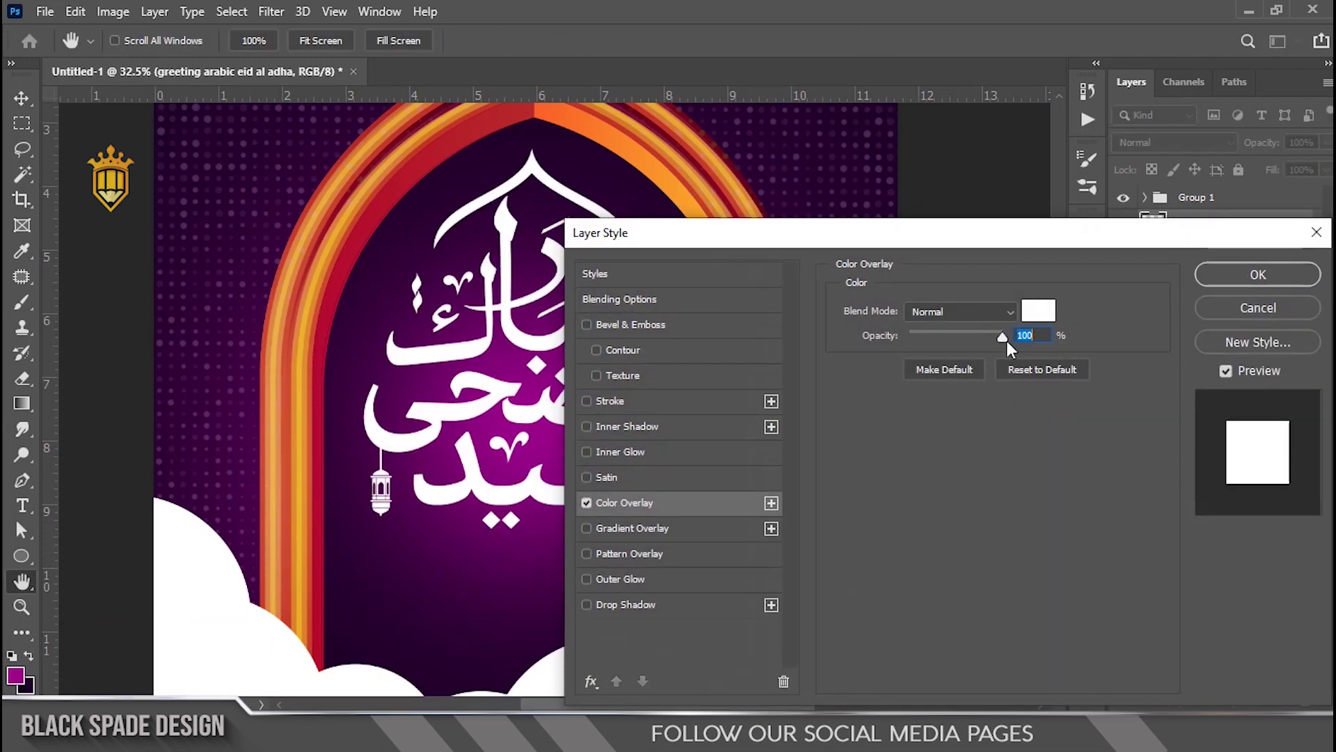
left_click(588, 579)
left_click(1218, 278)
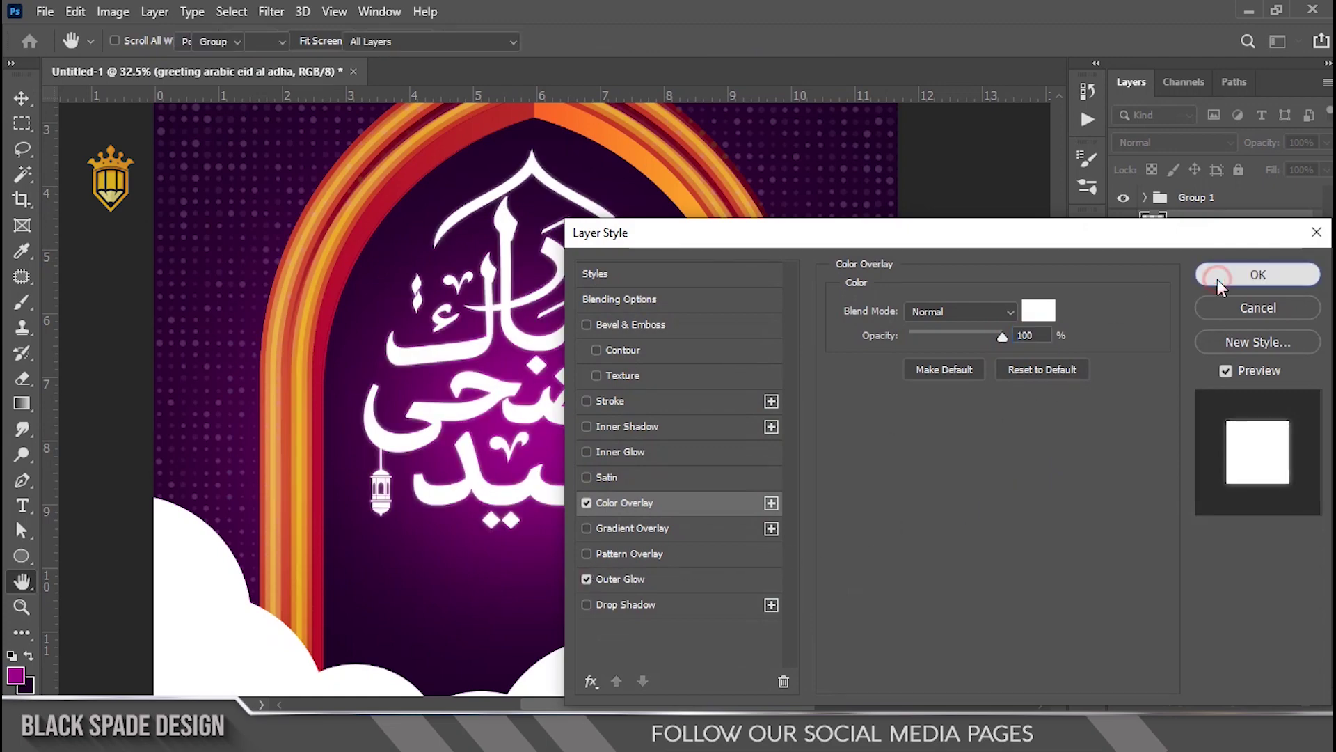
- Place the goat image above the Arc layer, centred below the greeting with its legs behind the clouds
scroll(564, 447, "down", 7)
scroll(564, 446, "up", 2)
key("space")
left_click_drag(565, 446, 561, 388)
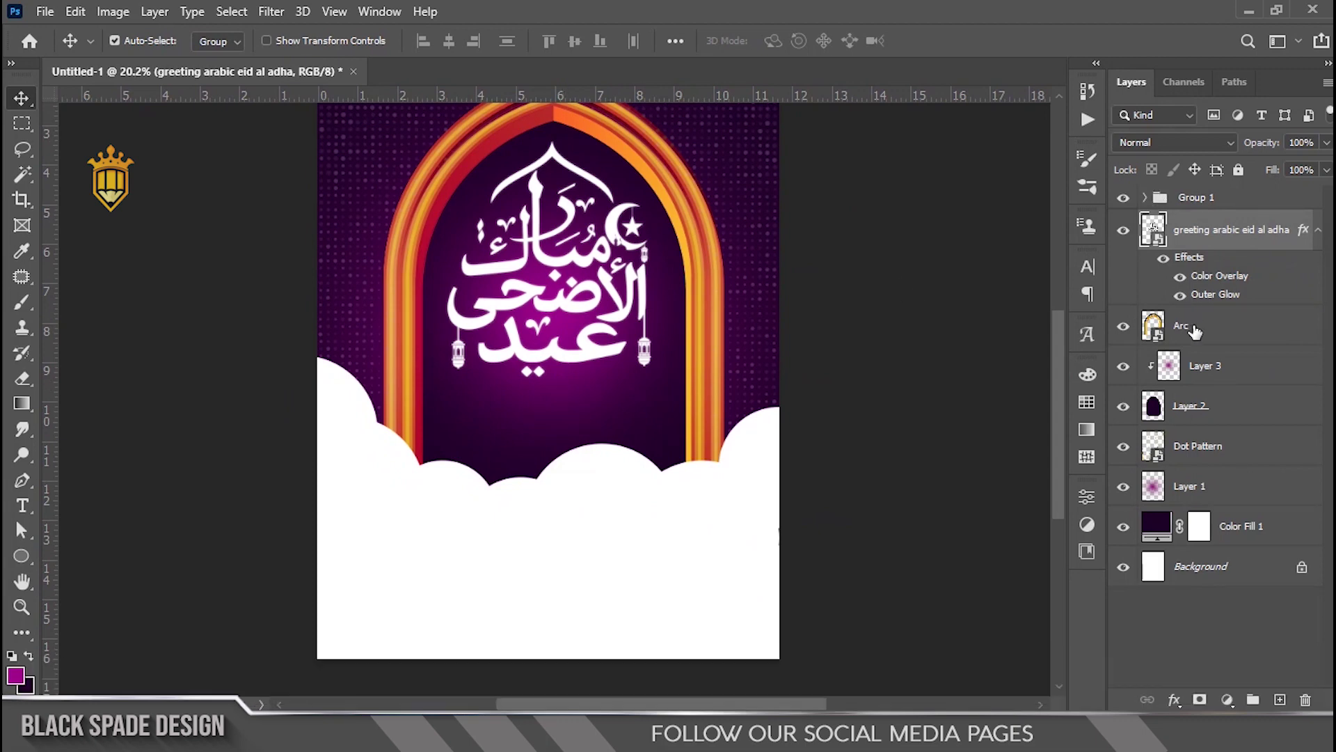
left_click(1194, 332)
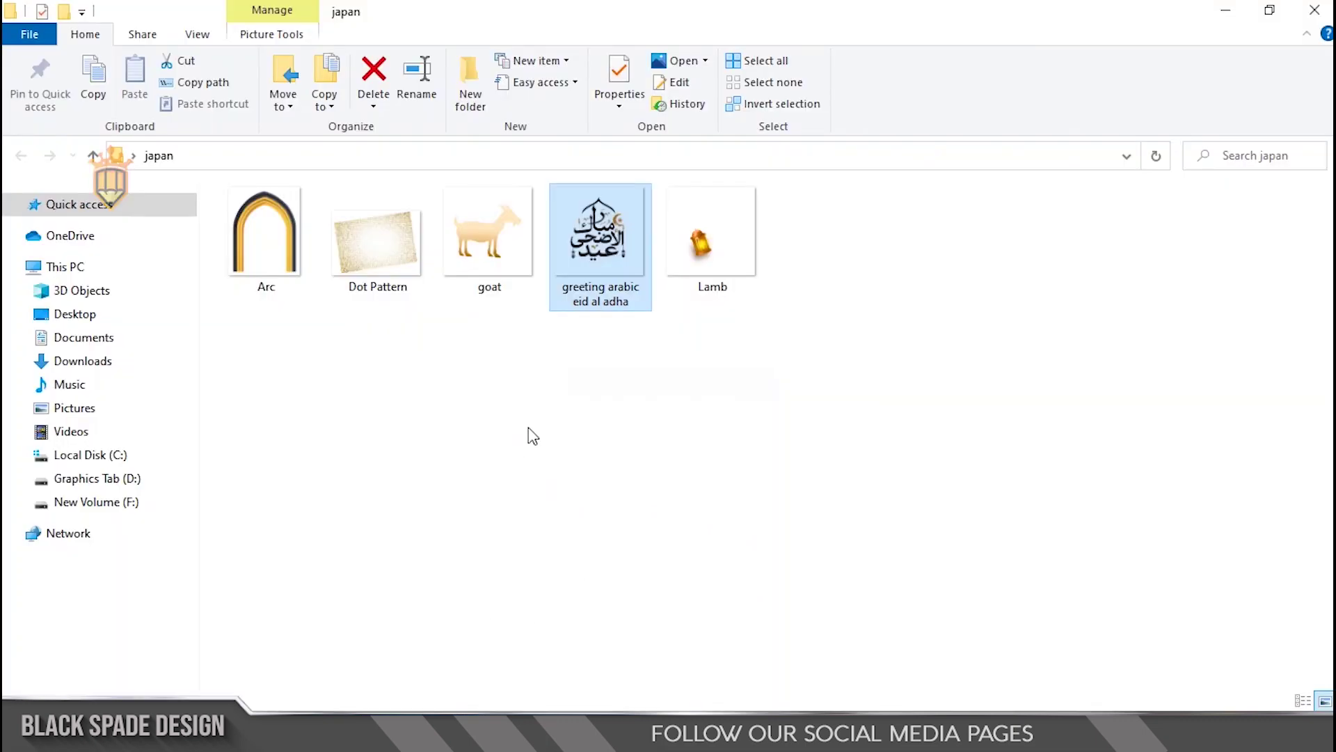
left_click(509, 250)
left_click_drag(498, 257, 600, 490)
left_click_drag(582, 382, 582, 420)
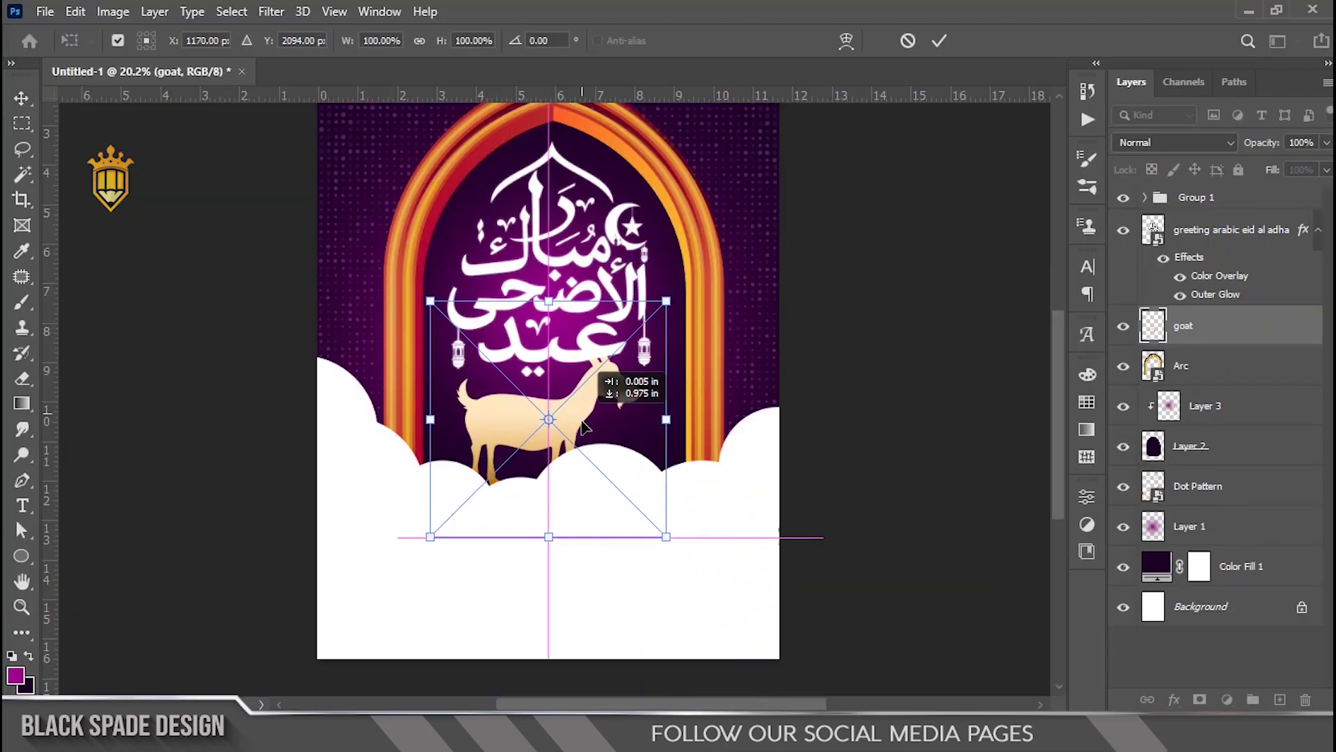
- Scale the goat to 93.42% and reposition it at X 1217.50 px, Y 2160.50 px
scroll(599, 430, "up", 2)
left_click_drag(696, 247, 677, 254)
mouse_move(582, 408)
left_mouse_down()
mouse_move(572, 421)
mouse_move(596, 428)
left_mouse_up()
scroll(605, 417, "up", 1)
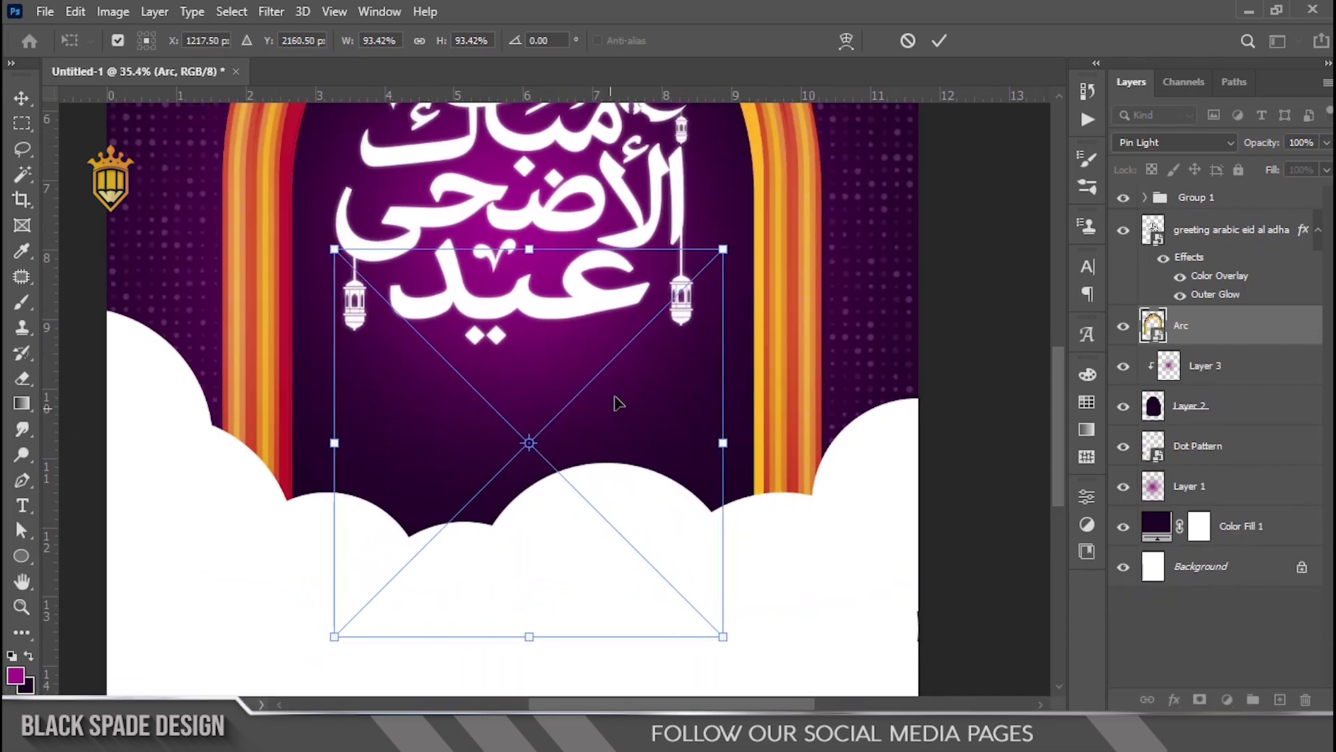
key("Return")
- Lower the Ellipse 1 cloud circle in front of the goat to X 1475 px, Y 2671 px
right_click(599, 513)
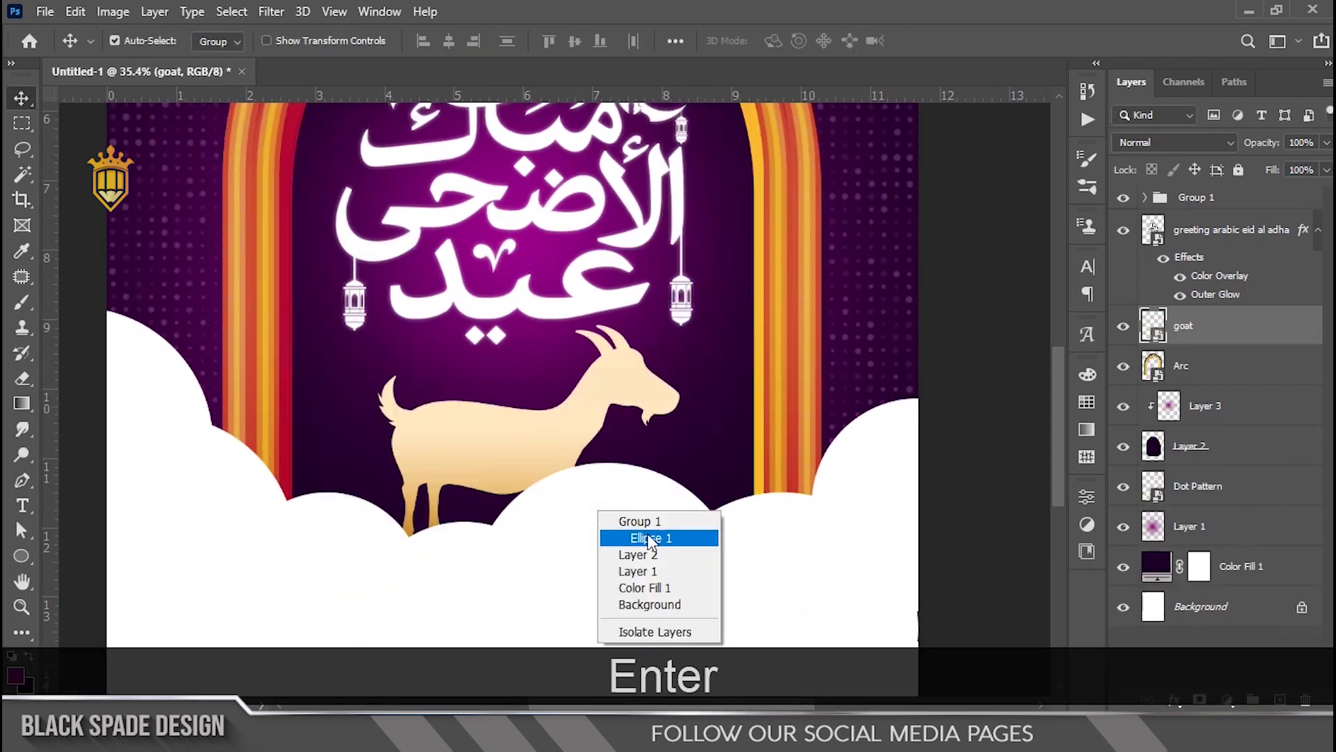
left_click(648, 534)
key("ctrl+t")
scroll(615, 513, "up", 3)
key("space")
left_click_drag(616, 515, 614, 400)
key("Return")
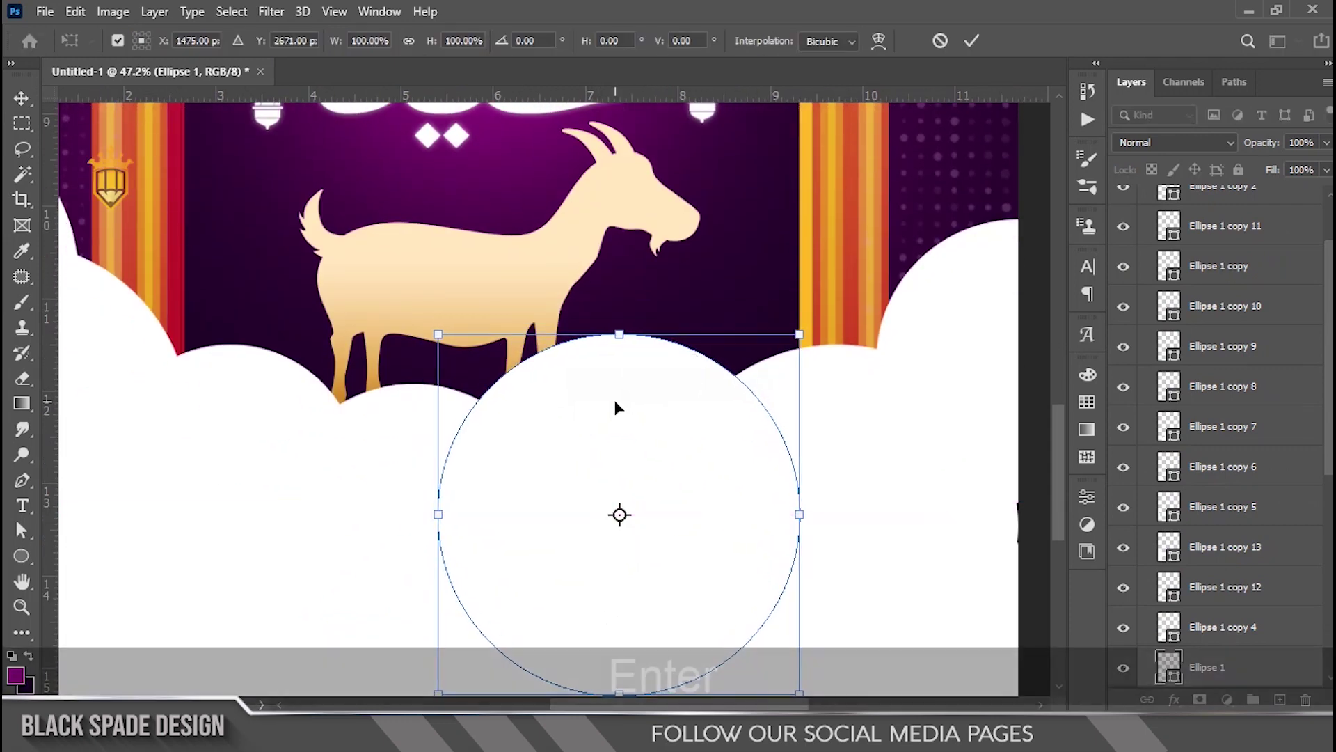
- Select the goat layer and move the goat to X 1198.50 px, Y 2161.50 px, centred below the greeting
scroll(545, 339, "down", 5)
key("space")
left_click_drag(544, 339, 626, 376)
right_click(618, 345)
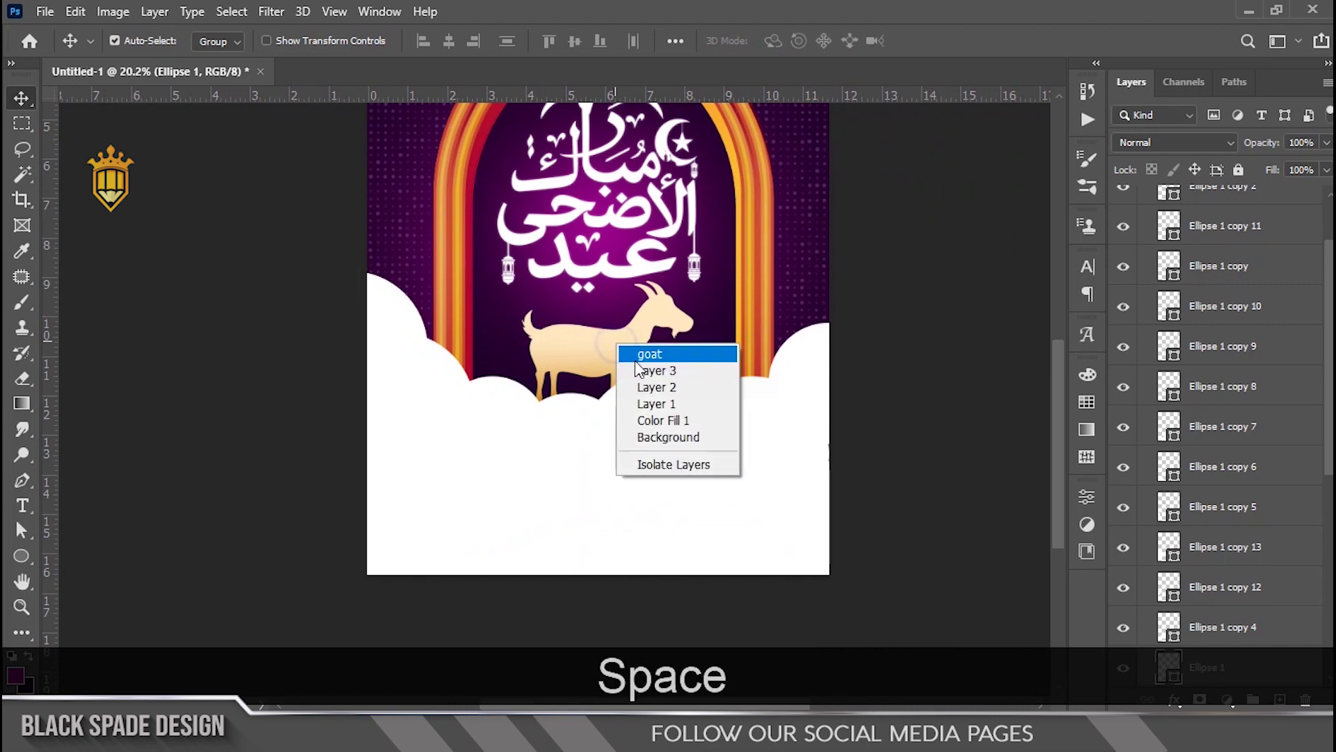
left_click(652, 374)
right_click(612, 352)
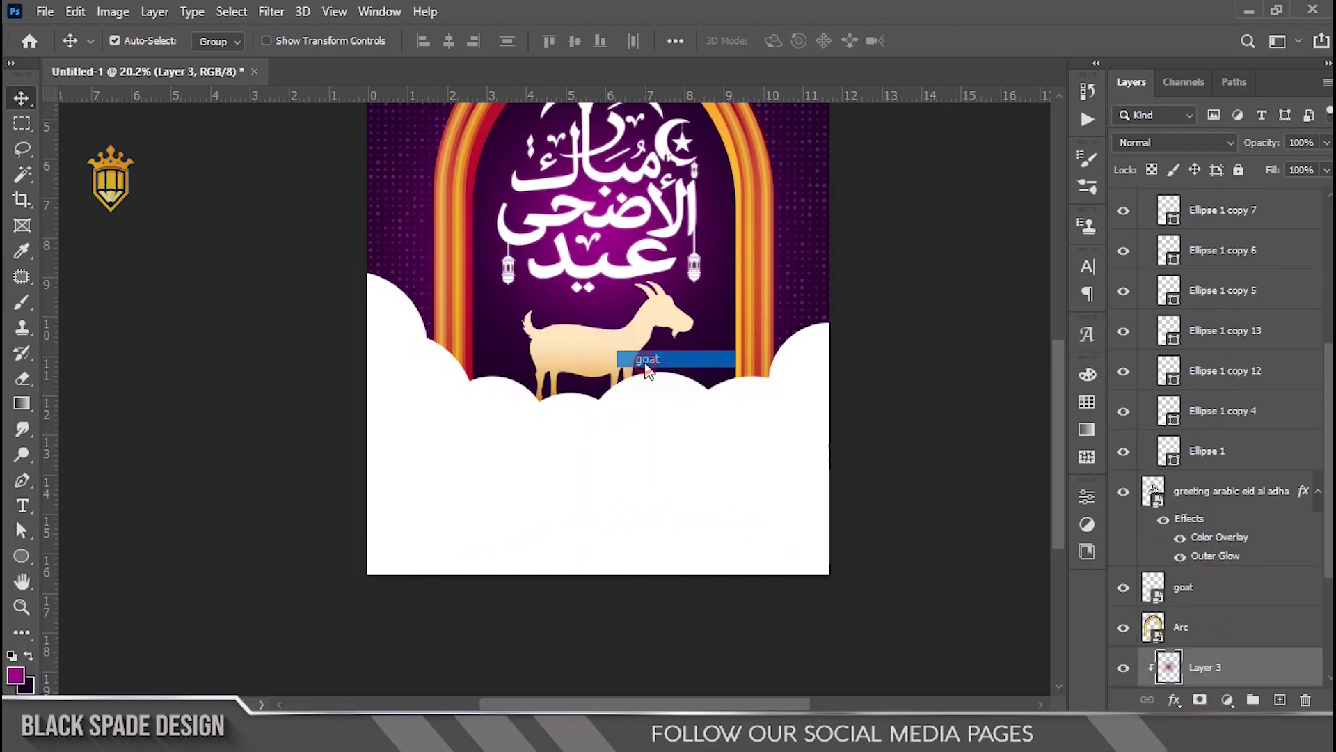
left_click(644, 364)
scroll(645, 362, "up", 1)
scroll(644, 363, "up", 4)
key("ctrl+t")
scroll(624, 340, "up", 2)
left_click_drag(623, 339, 615, 340)
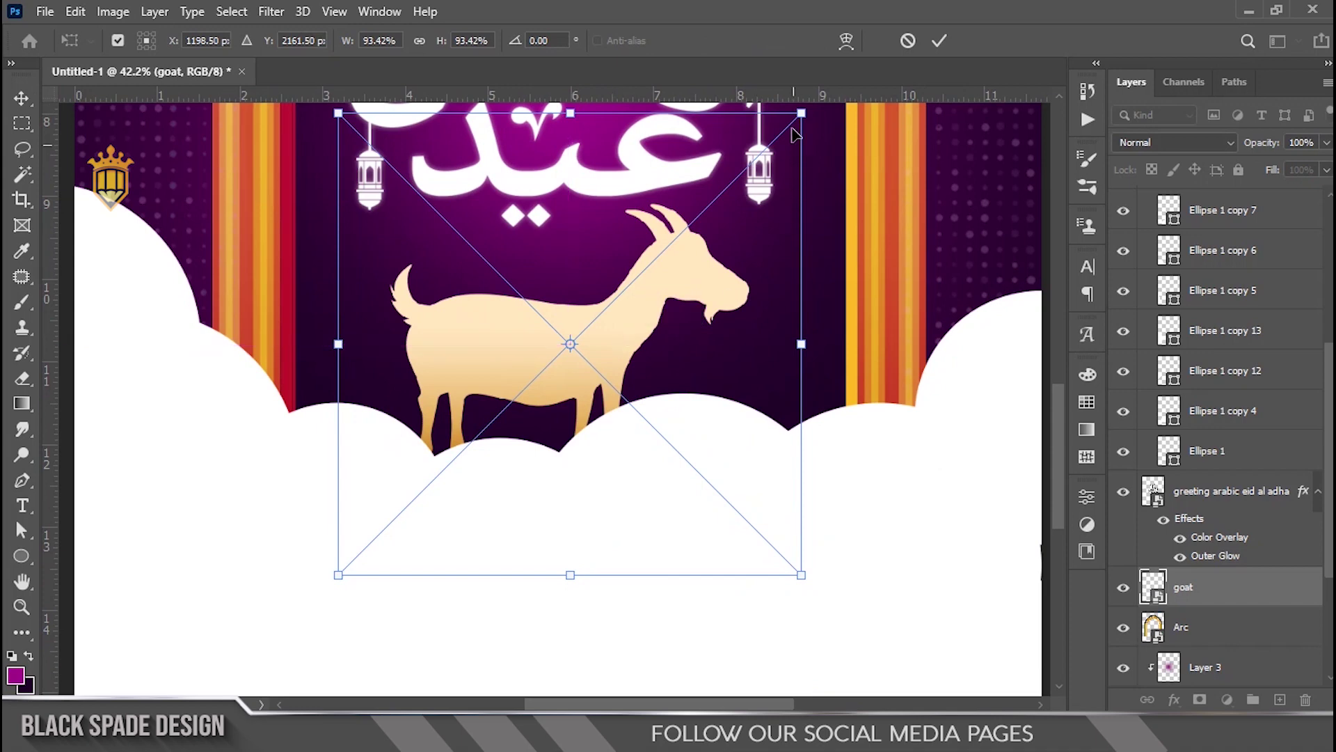
- Scale the goat to 91.05% about its centre and shift it slightly downward toward the clouds
left_click_drag(801, 112, 794, 114)
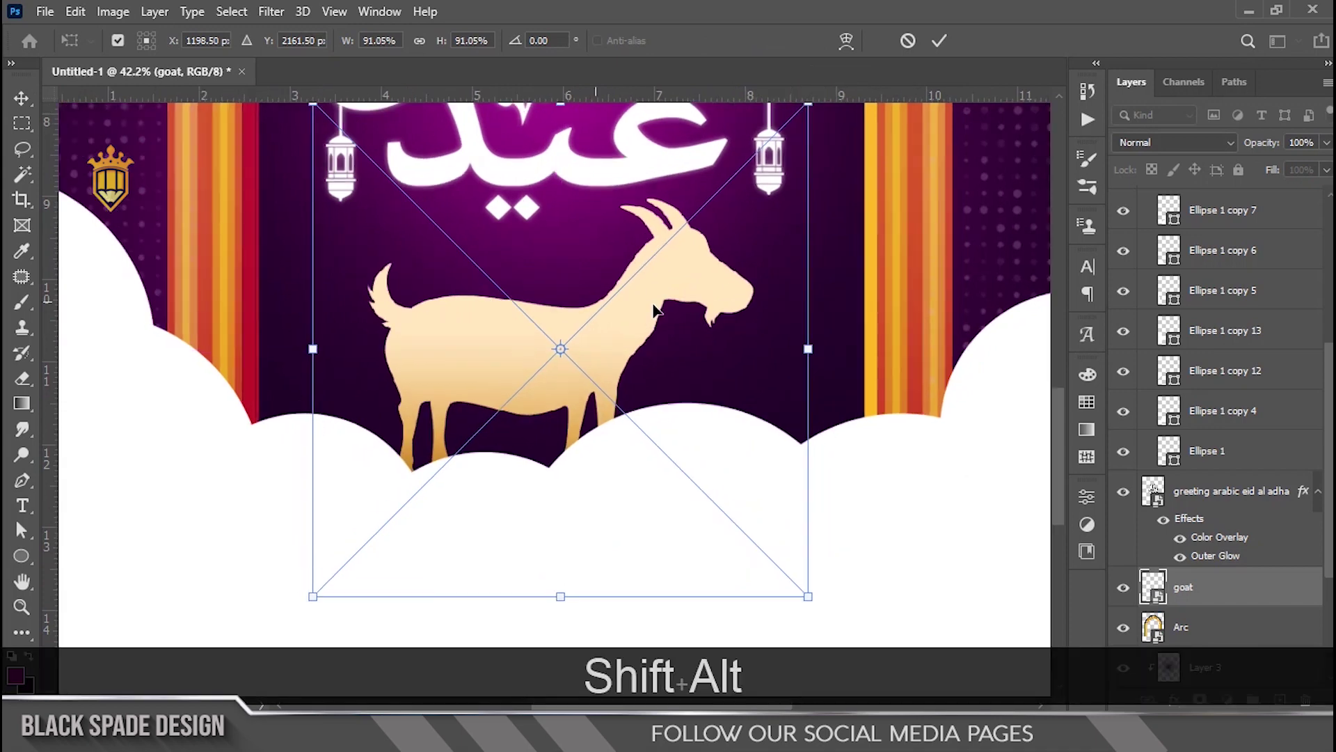
scroll(624, 307, "up", 2)
left_click_drag(624, 307, 621, 323)
key("Return")
- Apply a white Color Overlay at 100% opacity and an Outer Glow at 35% opacity, 16 px size, to the goat
left_click(1175, 698)
left_click(1223, 620)
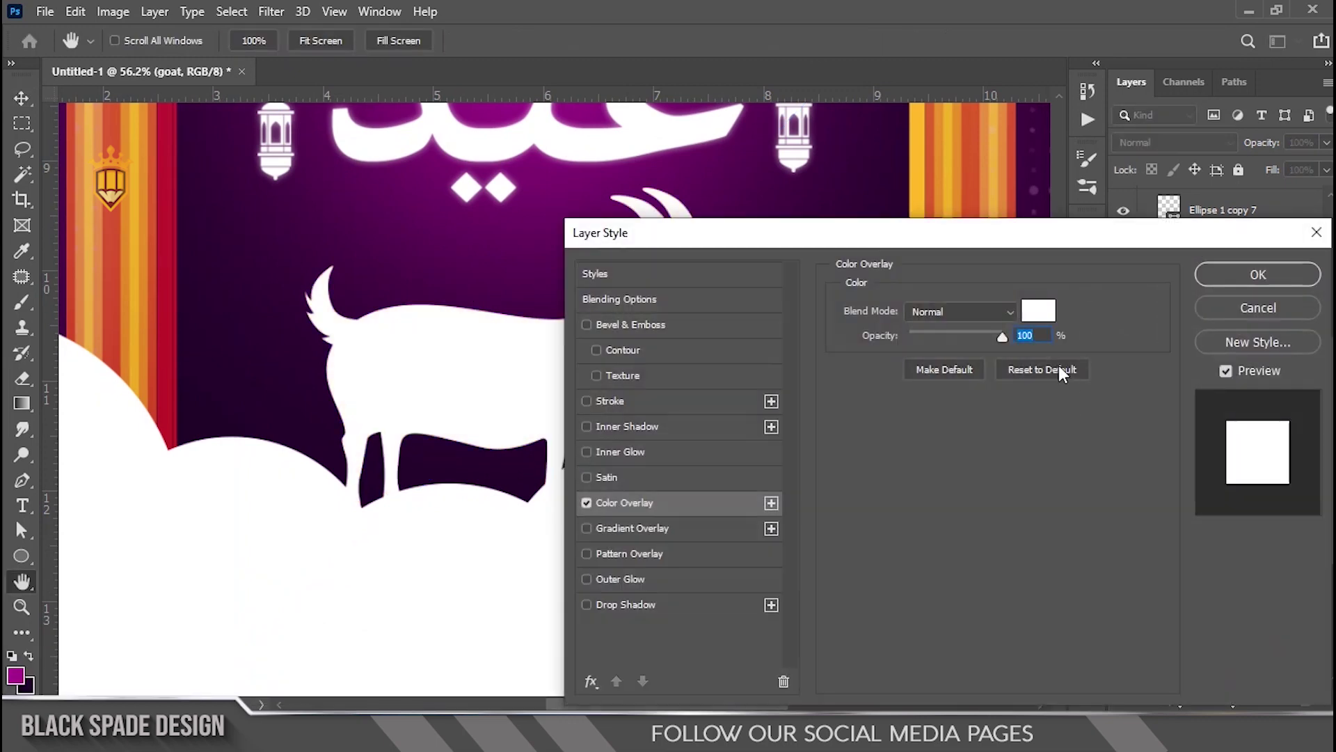
left_click(611, 579)
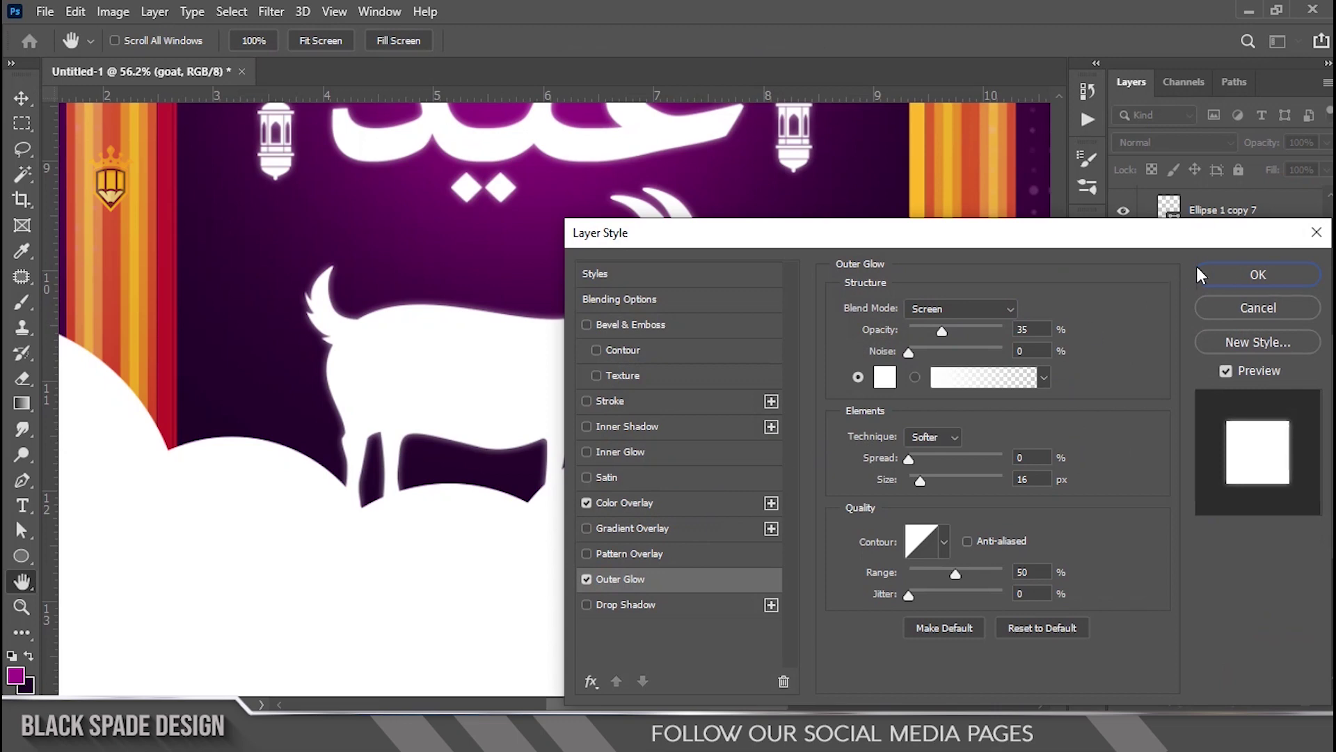
left_click(1230, 273)
- Collapse the Group 1 cloud group and add a new layer above it
scroll(724, 330, "down", 5)
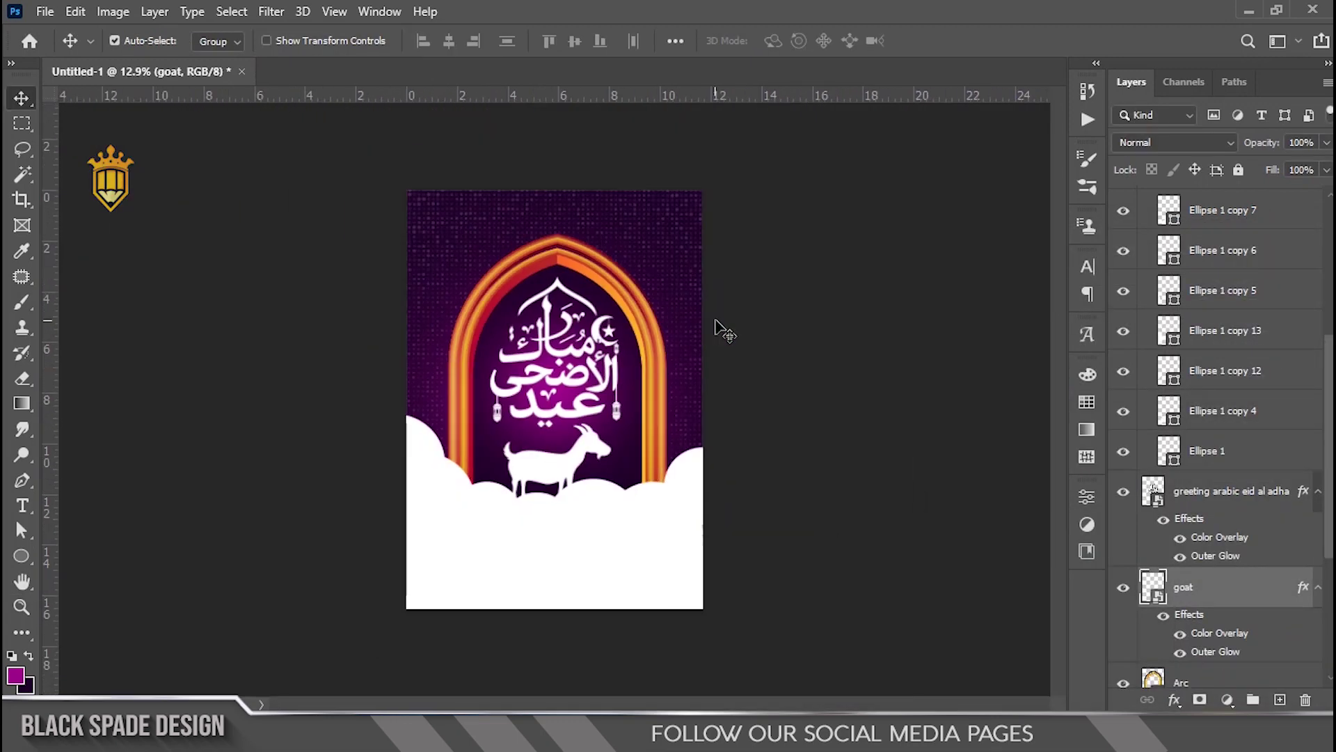
scroll(648, 417, "up", 4)
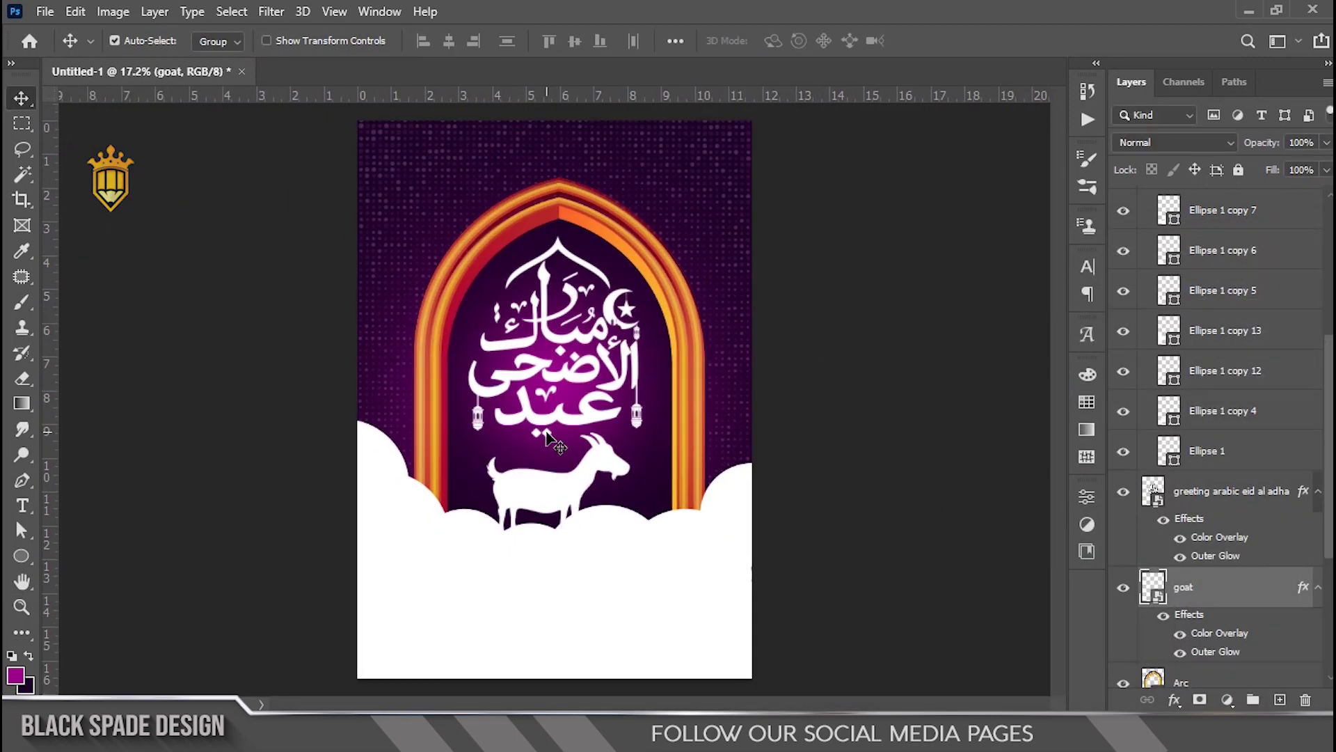
key("space")
left_click_drag(588, 466, 590, 489)
scroll(1239, 313, "up", 5)
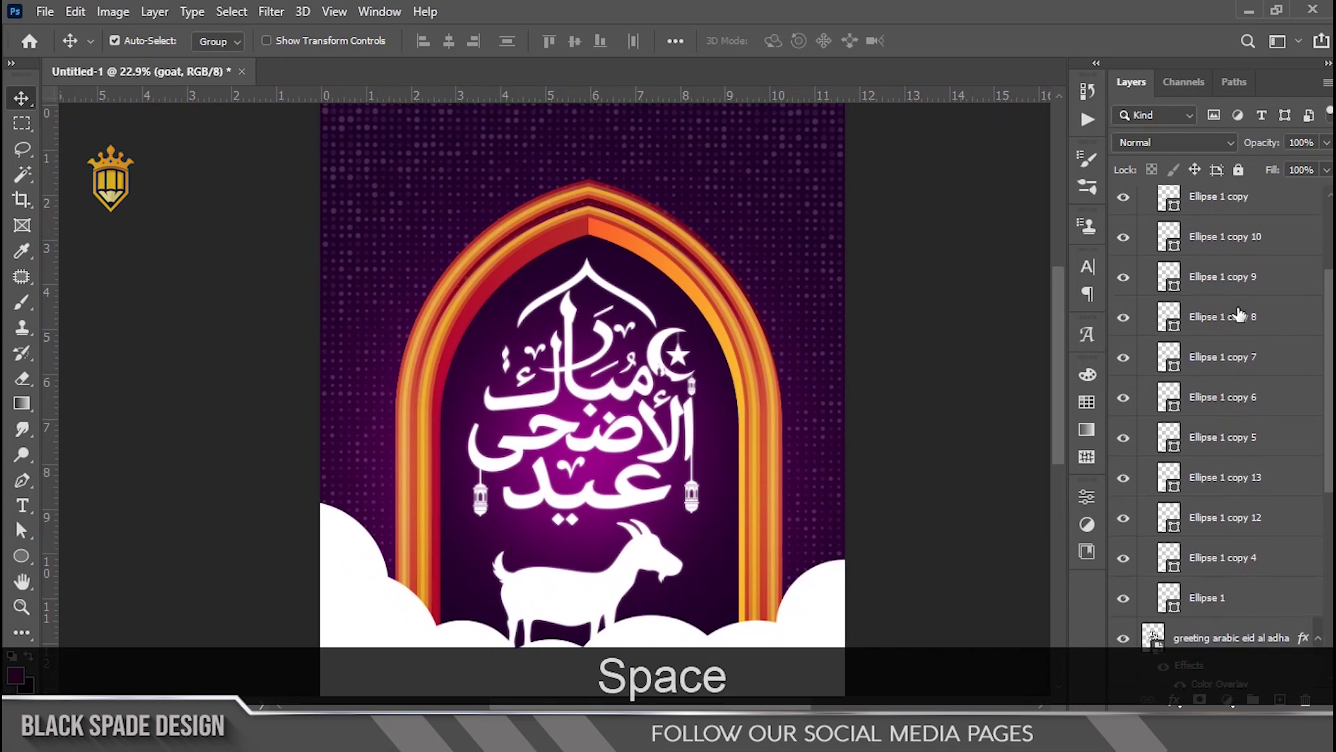
left_click(1145, 198)
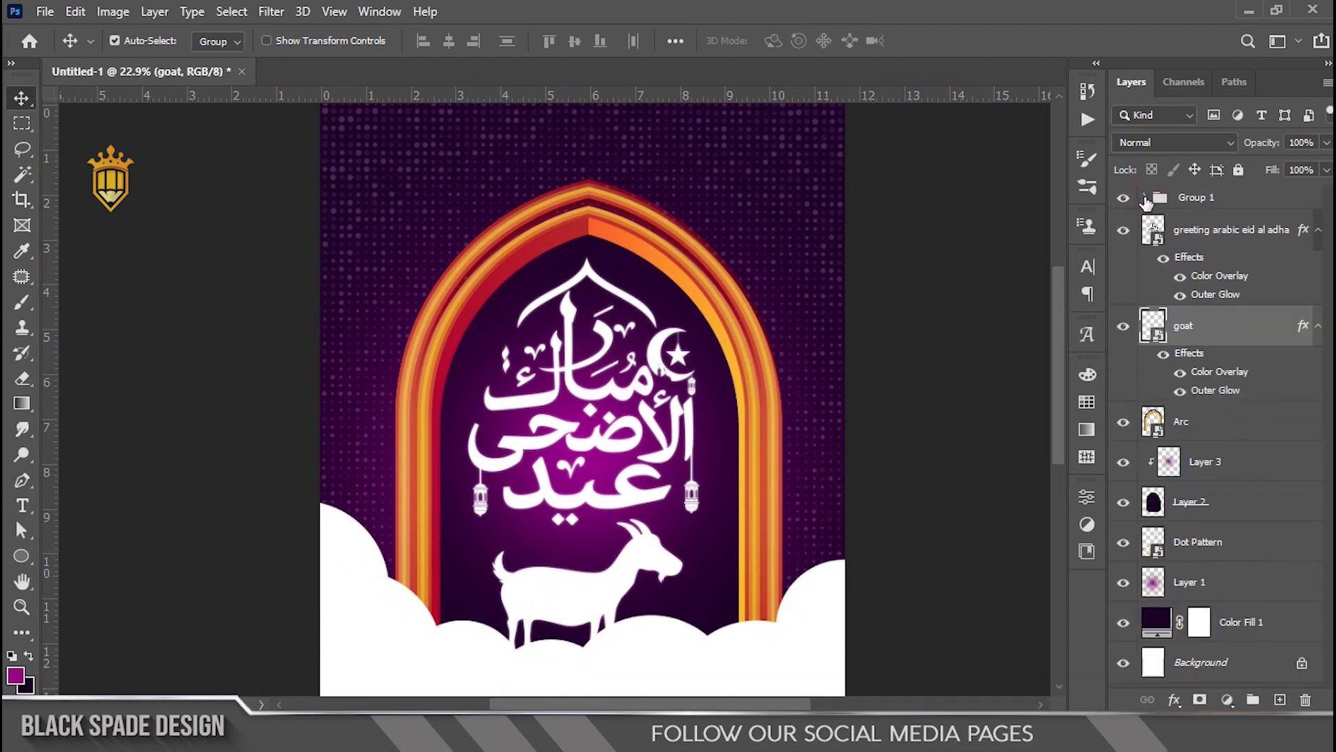
scroll(633, 336, "down", 2)
scroll(603, 233, "up", 1)
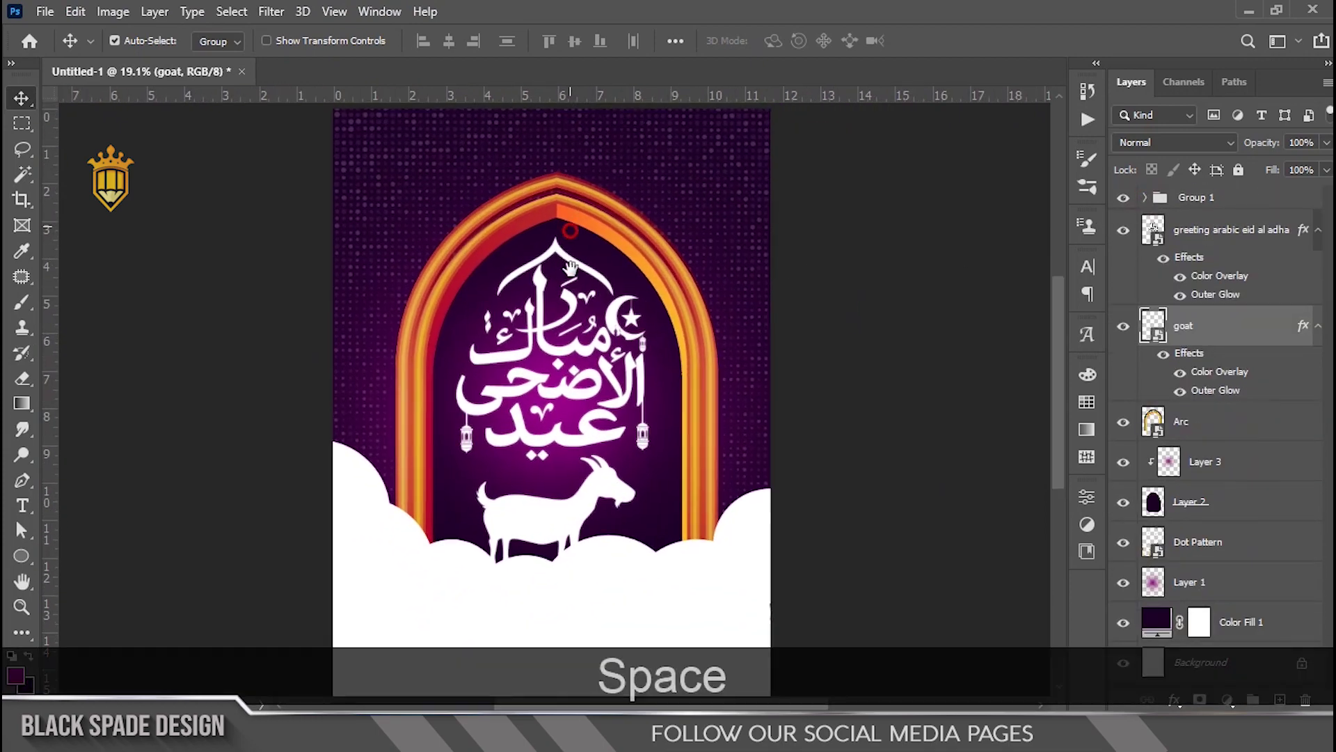
left_click(1214, 199)
left_click(1282, 697)
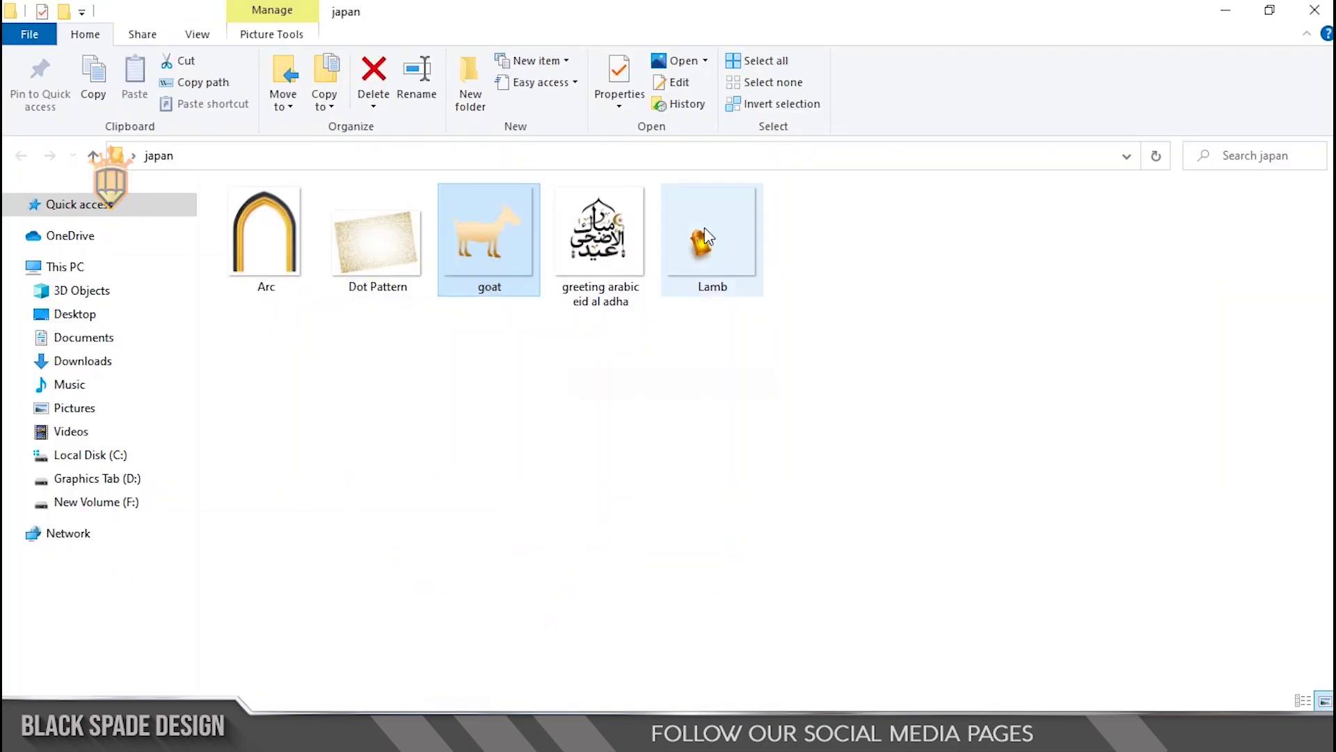
- Place the Lamb lantern image from the japan folder, enlarge it, and position the lantern over the arch's left side
left_click_drag(704, 247, 553, 424)
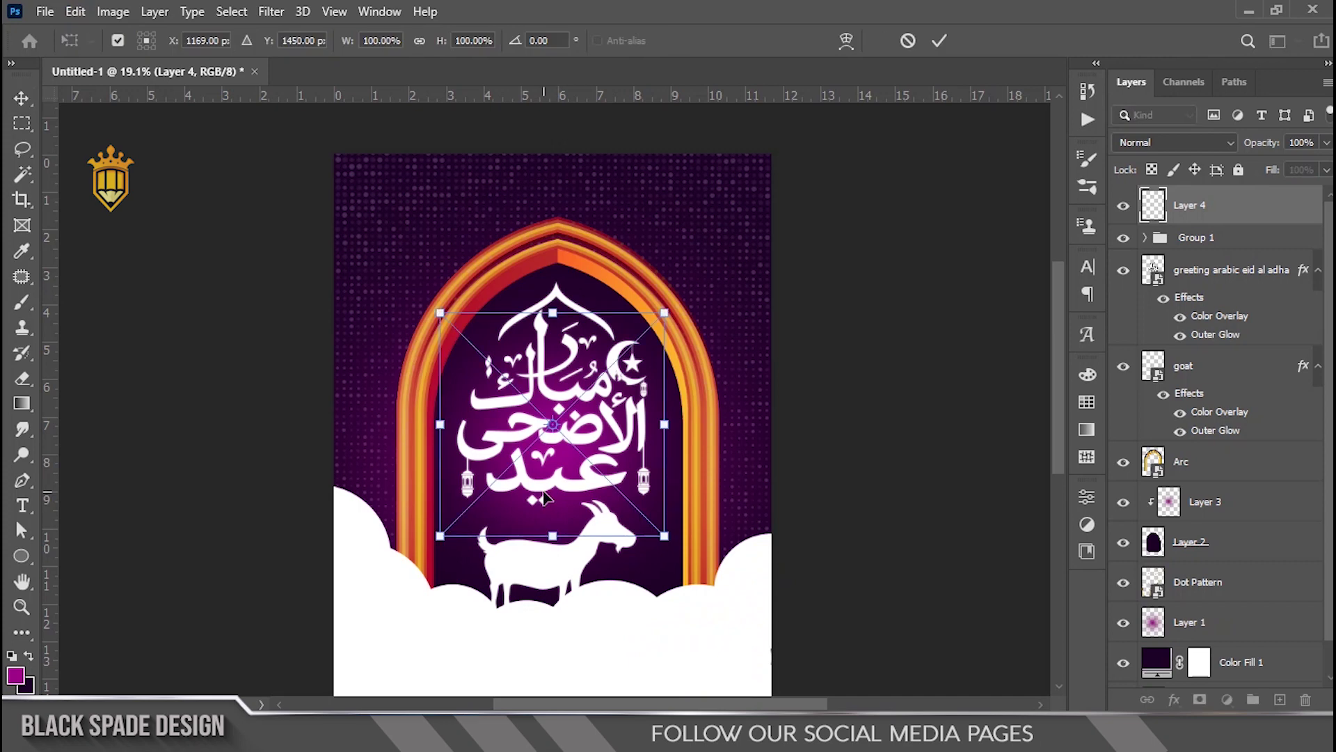
left_click_drag(665, 312, 774, 234)
left_click_drag(553, 470, 476, 393)
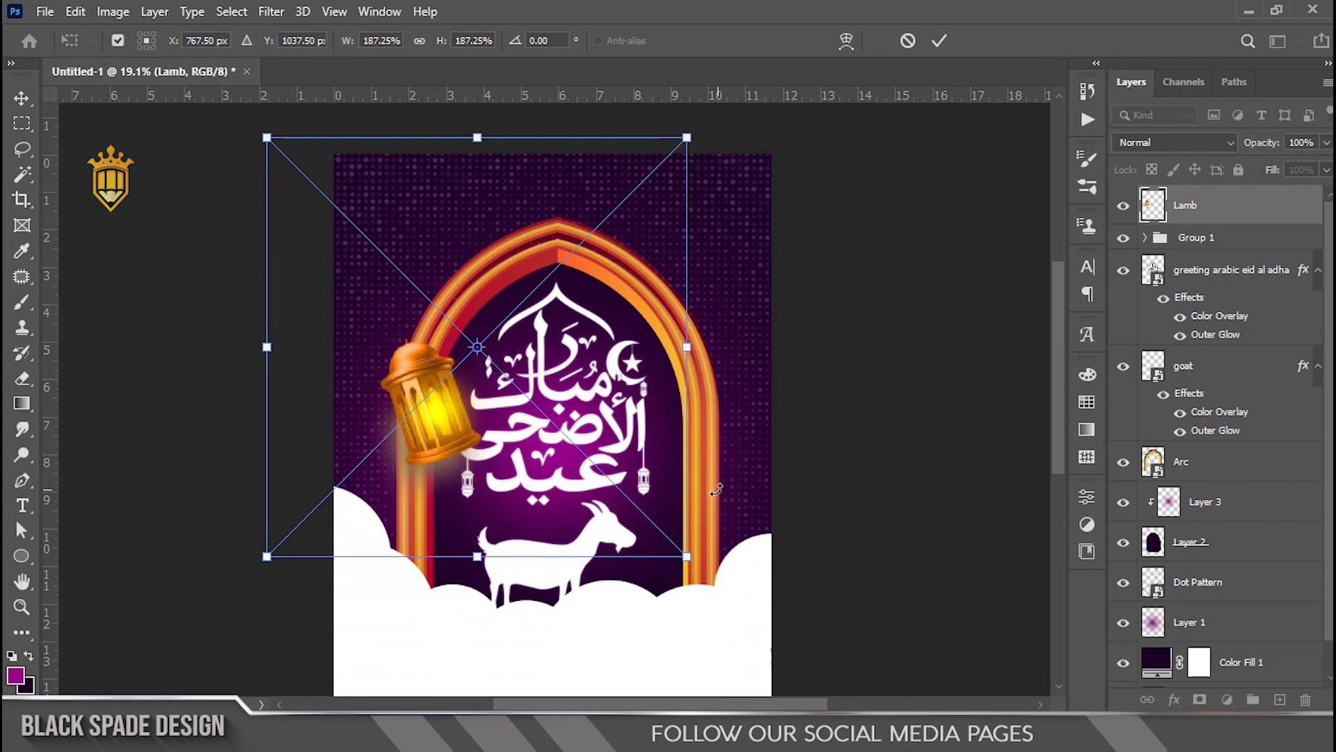
left_click_drag(687, 557, 643, 513)
left_click_drag(485, 441, 476, 446)
key("Return")
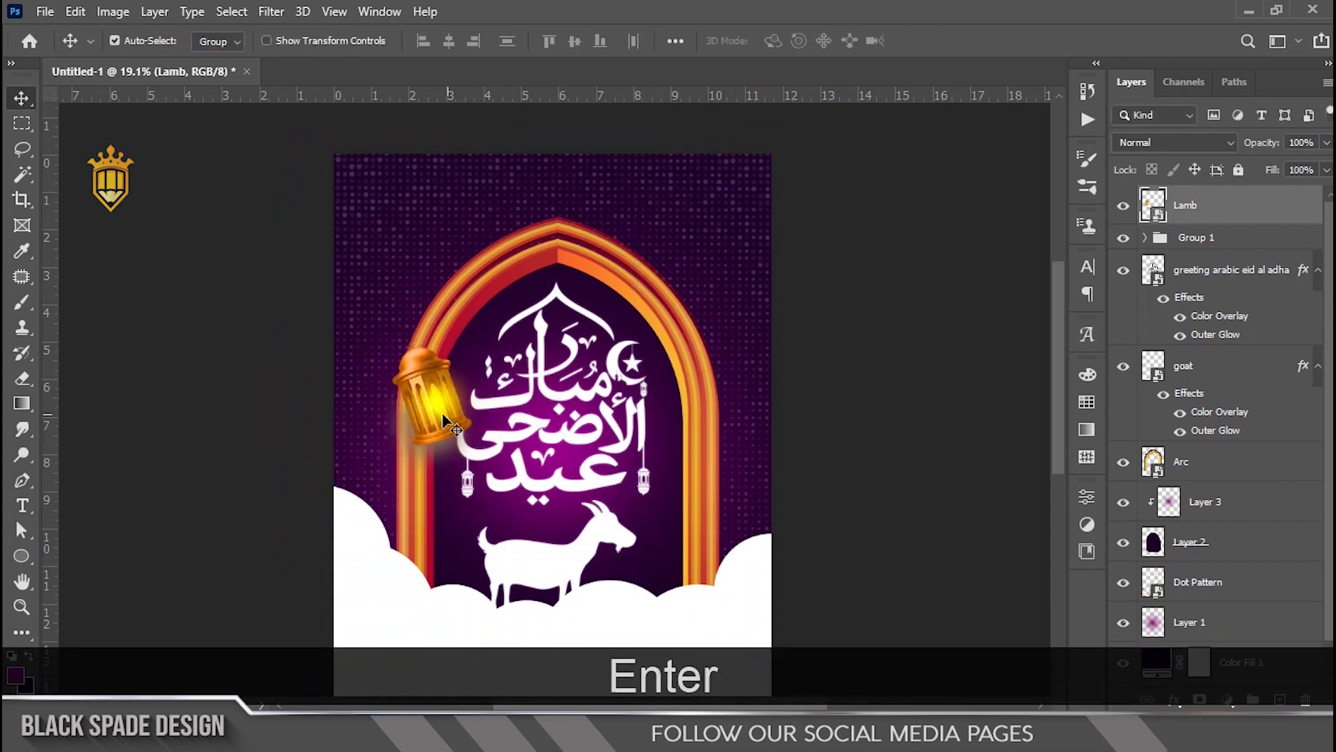
- Draw a thin vertical rectangle about 8 px wide and 1121 px high from above the canvas down to the lantern's dome
scroll(441, 412, "up", 9)
key("space")
left_click_drag(449, 424, 580, 421)
scroll(476, 465, "down", 2)
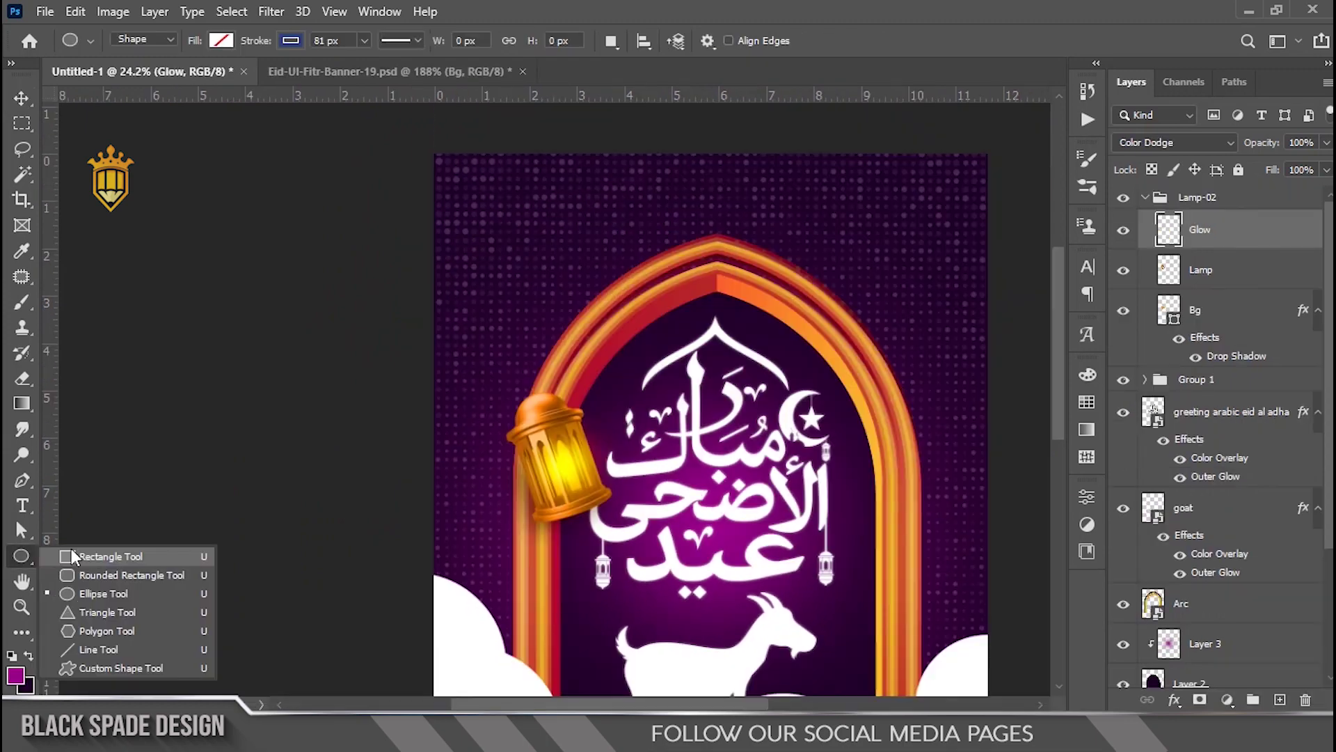
left_click(71, 548)
scroll(513, 215, "up", 2)
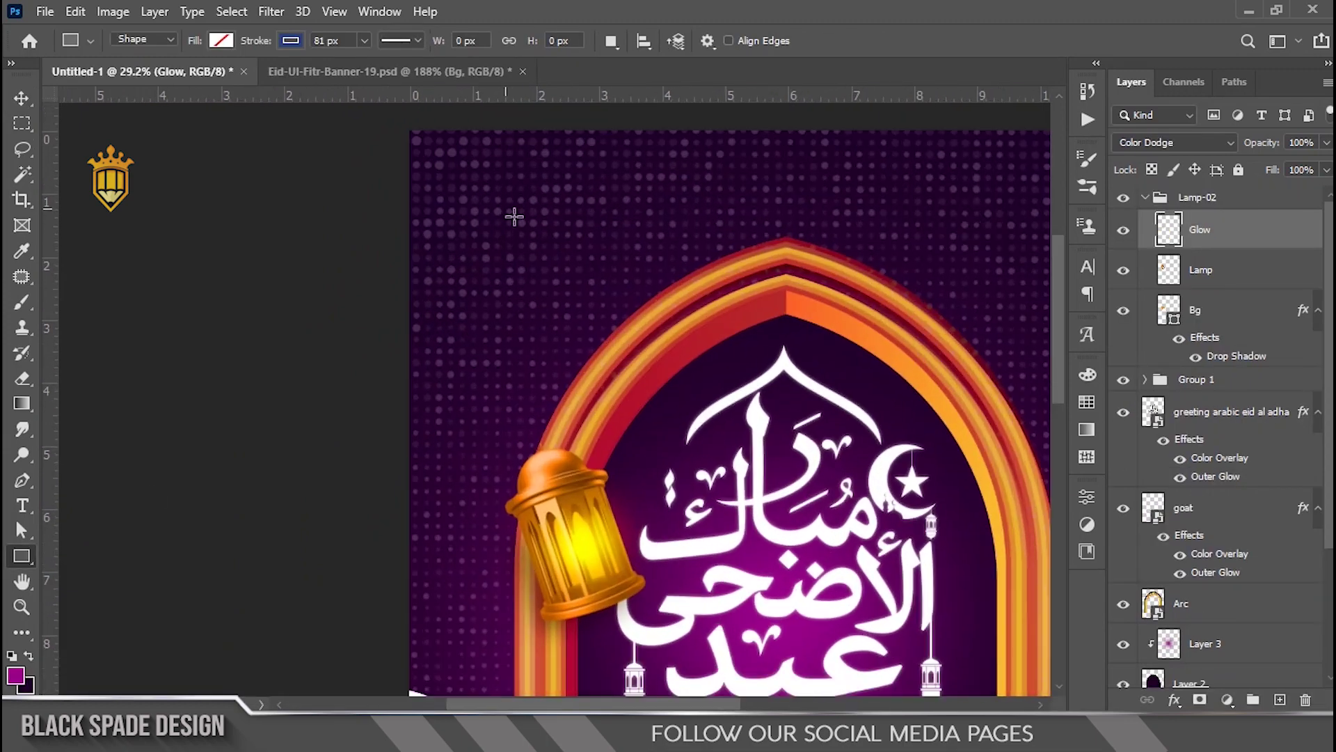
left_click_drag(539, 110, 537, 496)
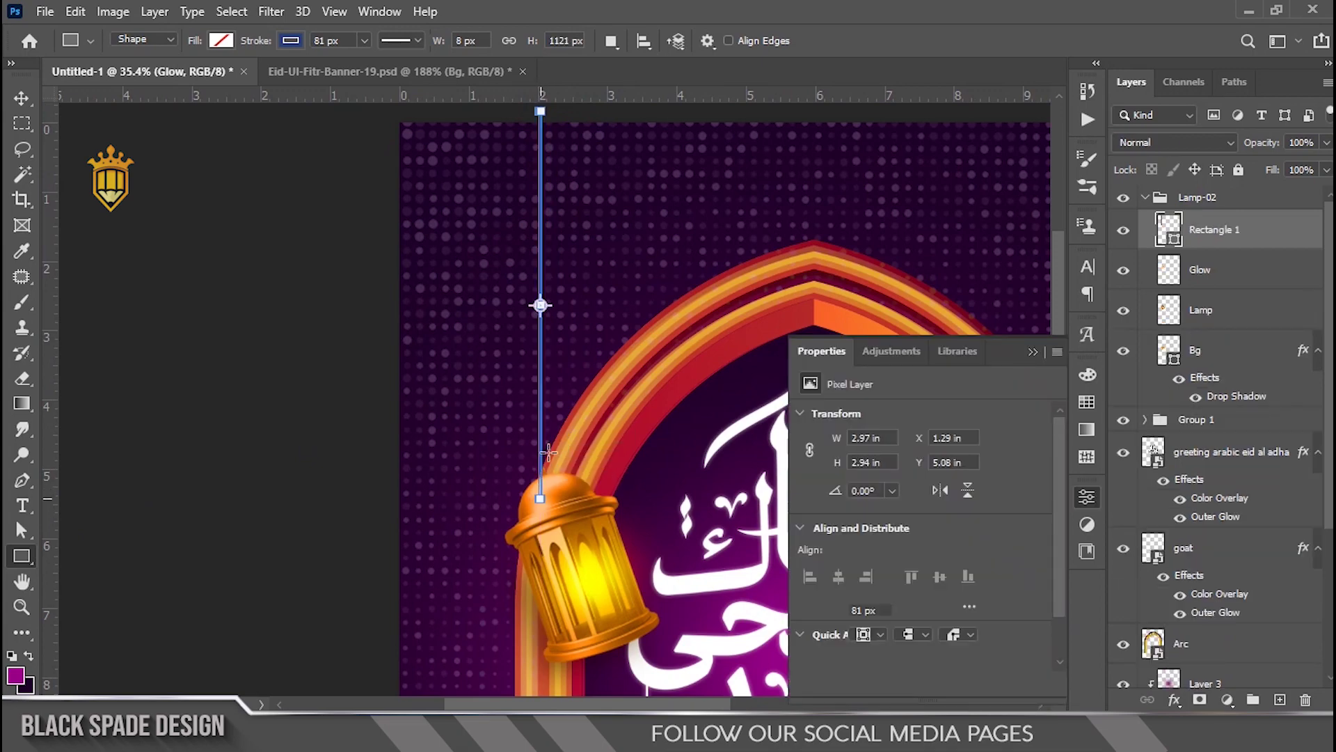
- Remove the stroke from the lantern's string rectangle and fill it with white
scroll(542, 495, "up", 3)
left_click(858, 576)
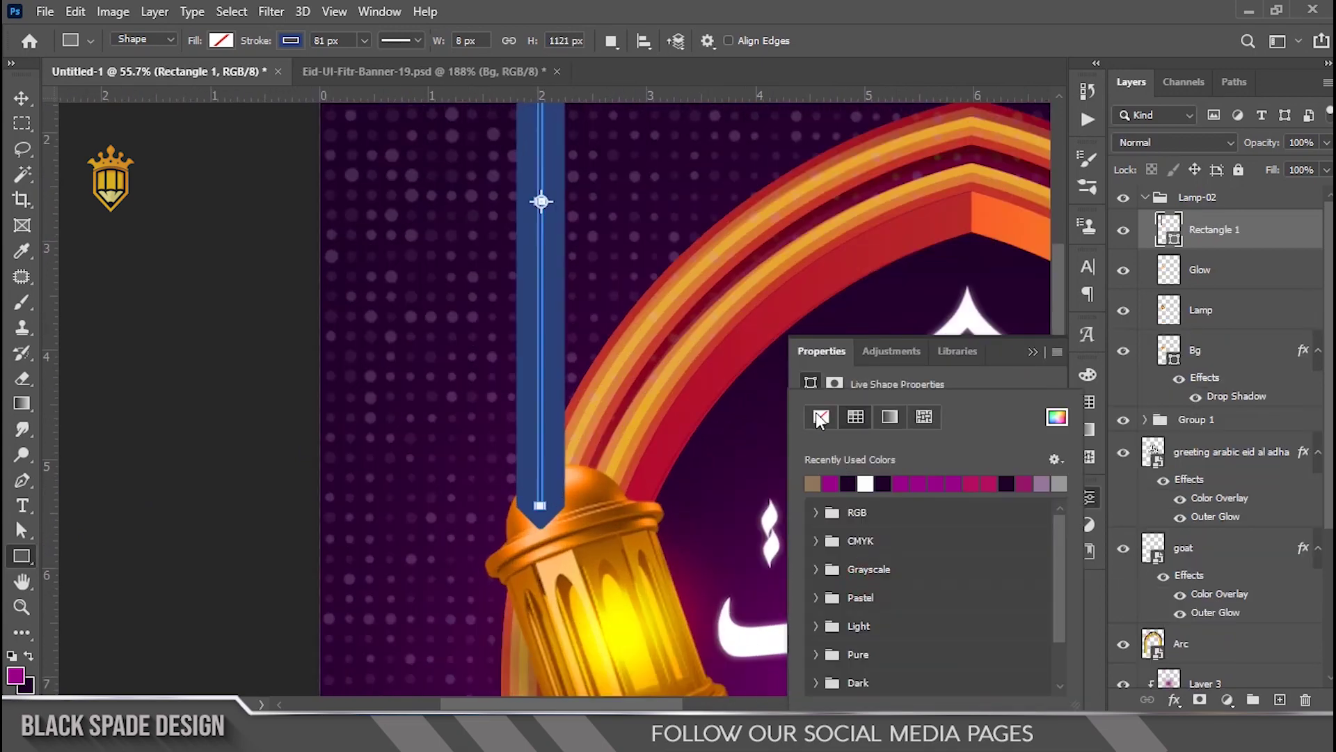
left_click(817, 414)
left_click(960, 387)
left_click(862, 561)
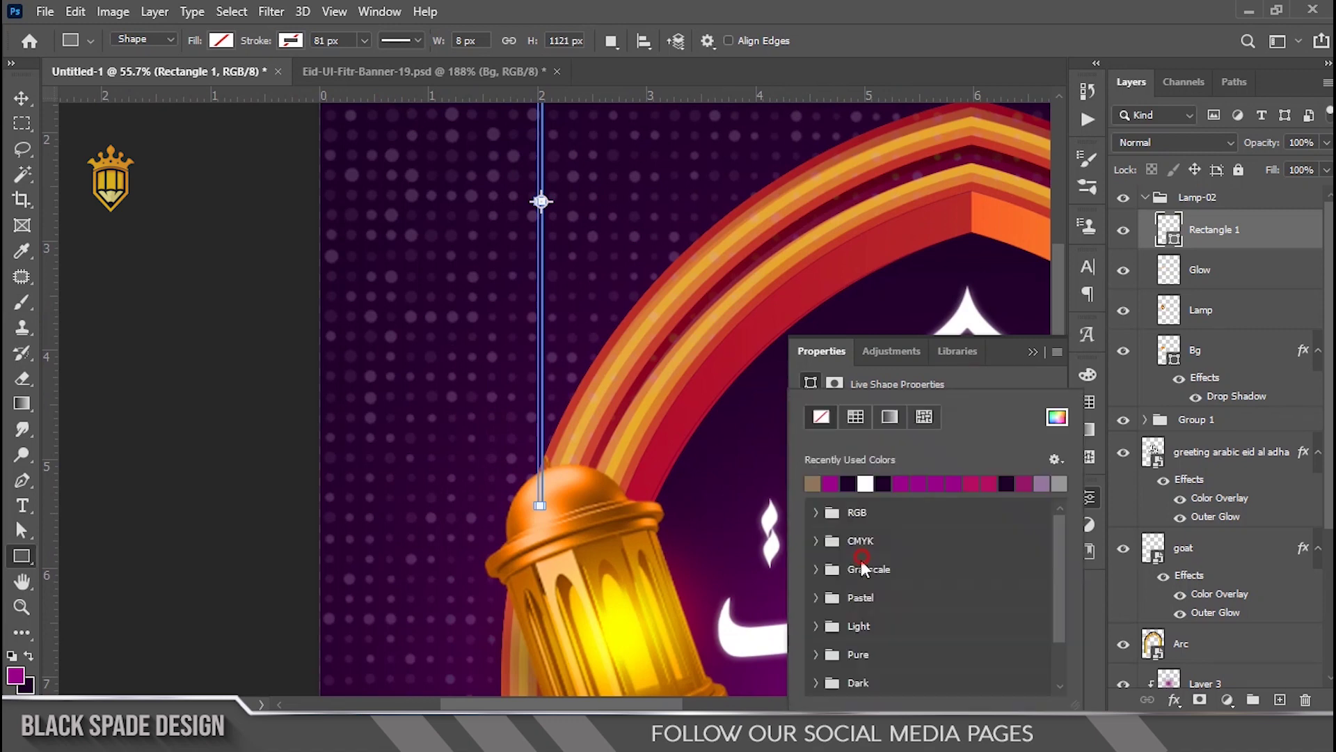
left_click(866, 483)
scroll(543, 496, "up", 5)
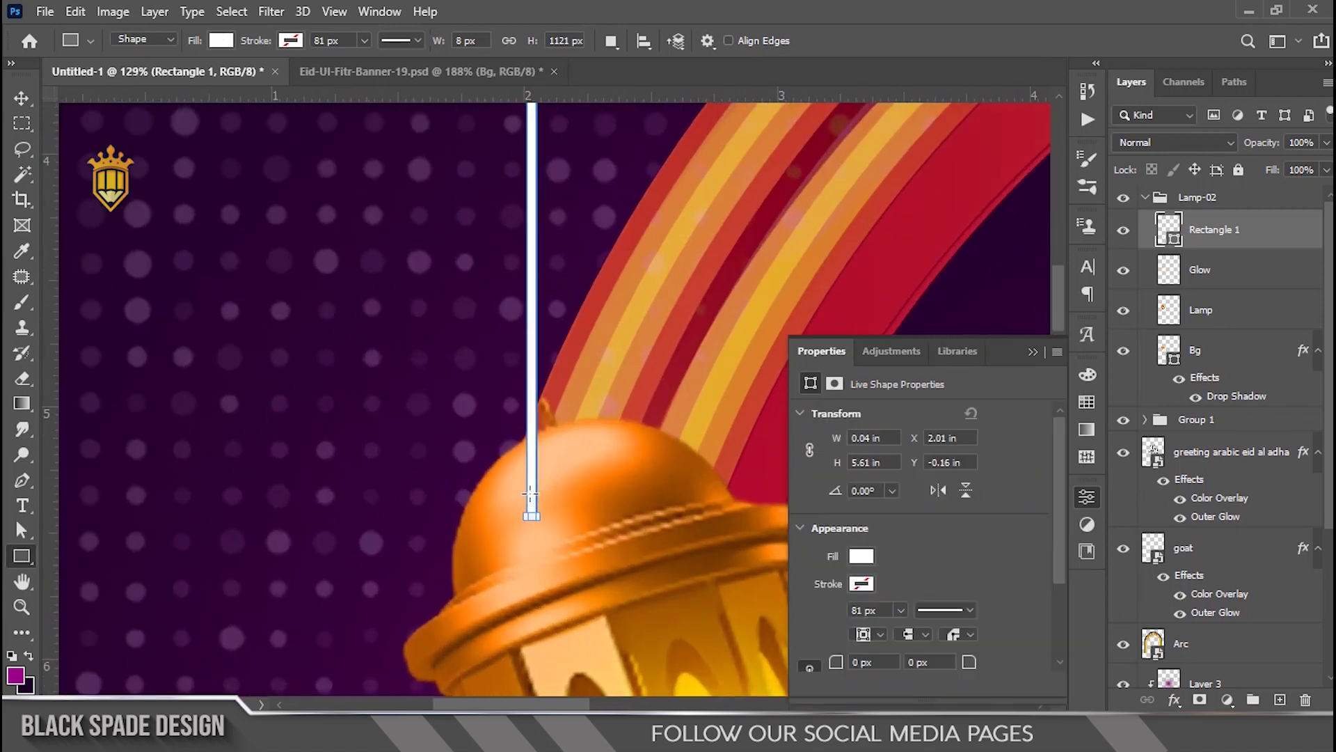
- Move Rectangle 1 below the Lamp layer, narrow it to 50% width, and align it with the lantern's hook at X 417 px, Y 447.50 px
key("v")
left_click_drag(1196, 237, 1200, 326)
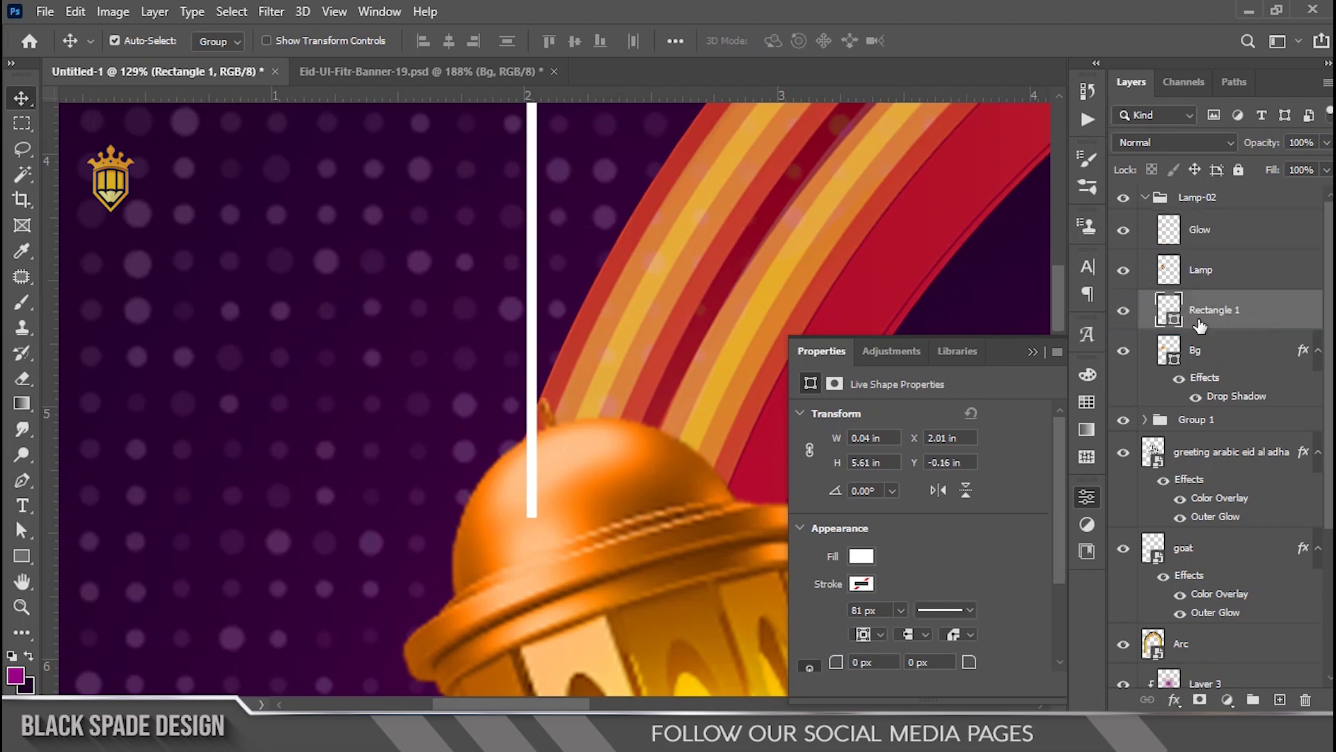
scroll(592, 411, "up", 3)
key("ctrl+t")
left_click_drag(499, 396, 517, 205)
scroll(529, 208, "up", 2)
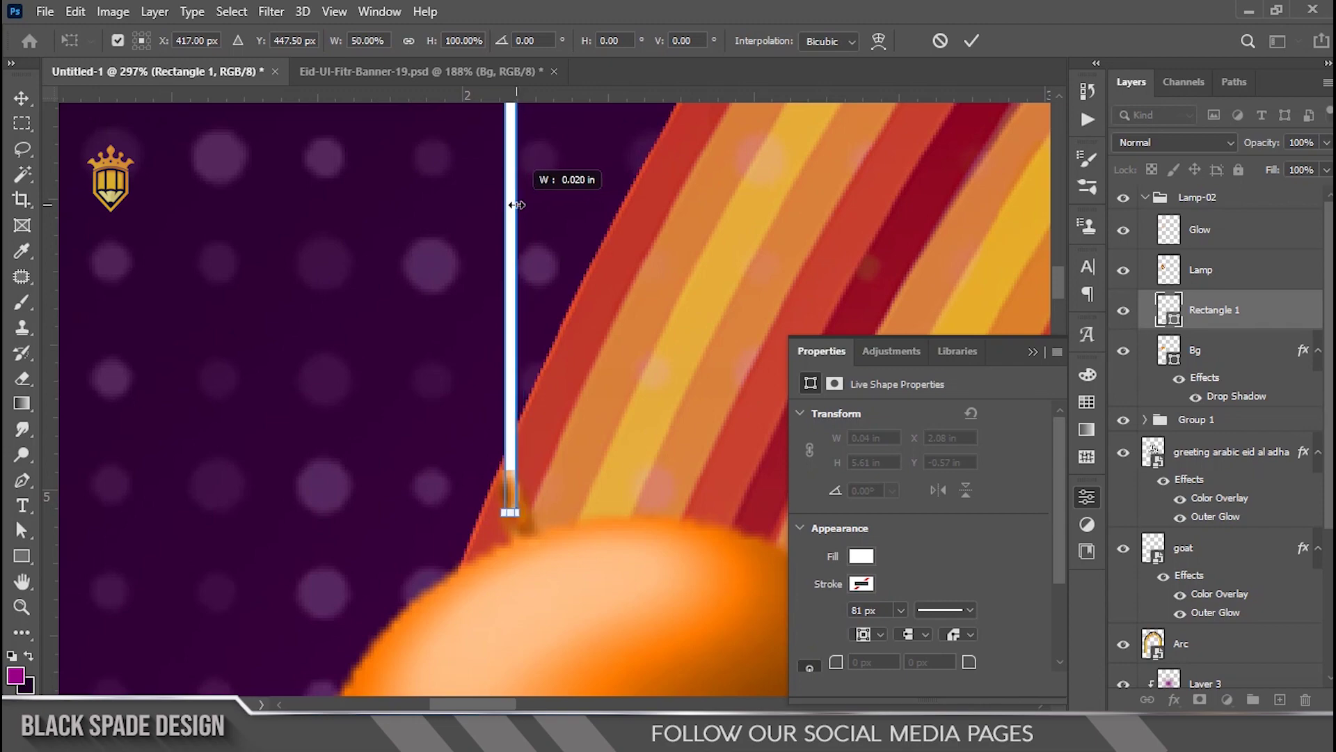
scroll(516, 213, "down", 6)
key("space")
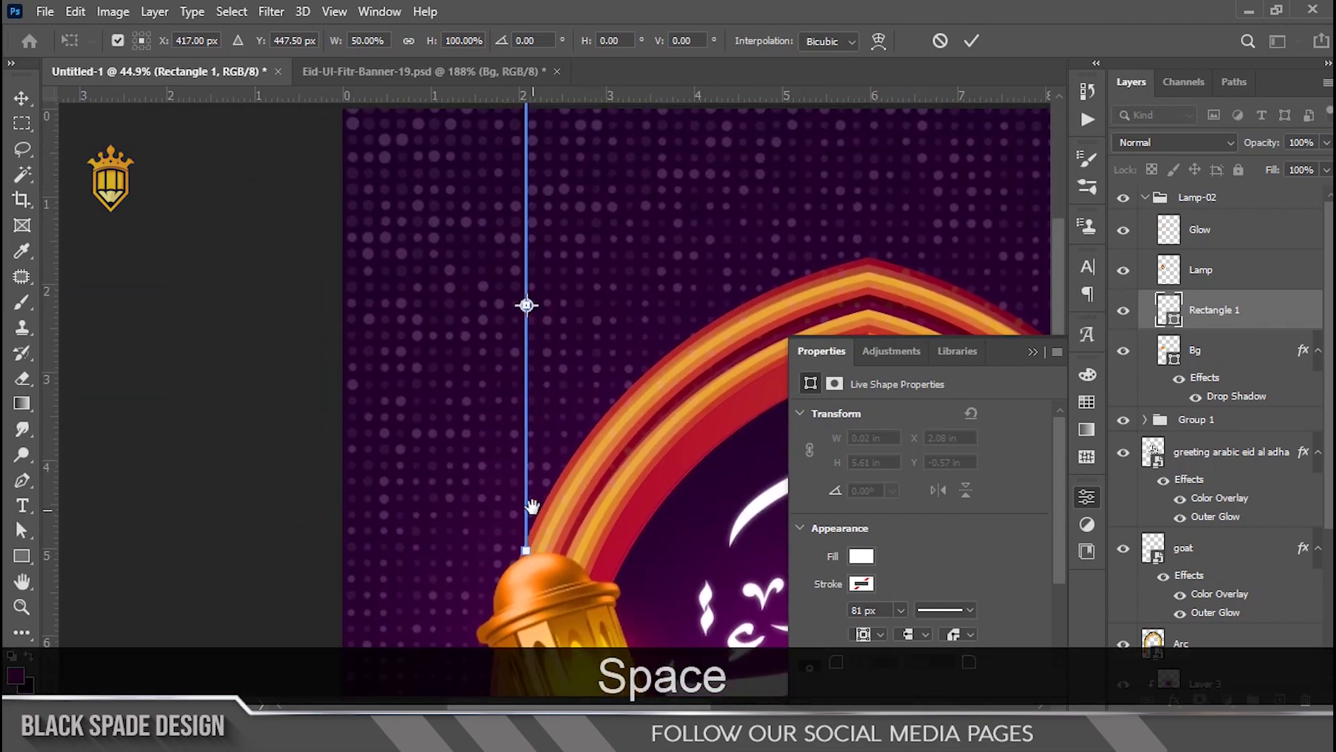
left_click(972, 42)
- Nudge the white string up slightly so its lower end meets the lantern's hook
scroll(564, 456, "up", 8)
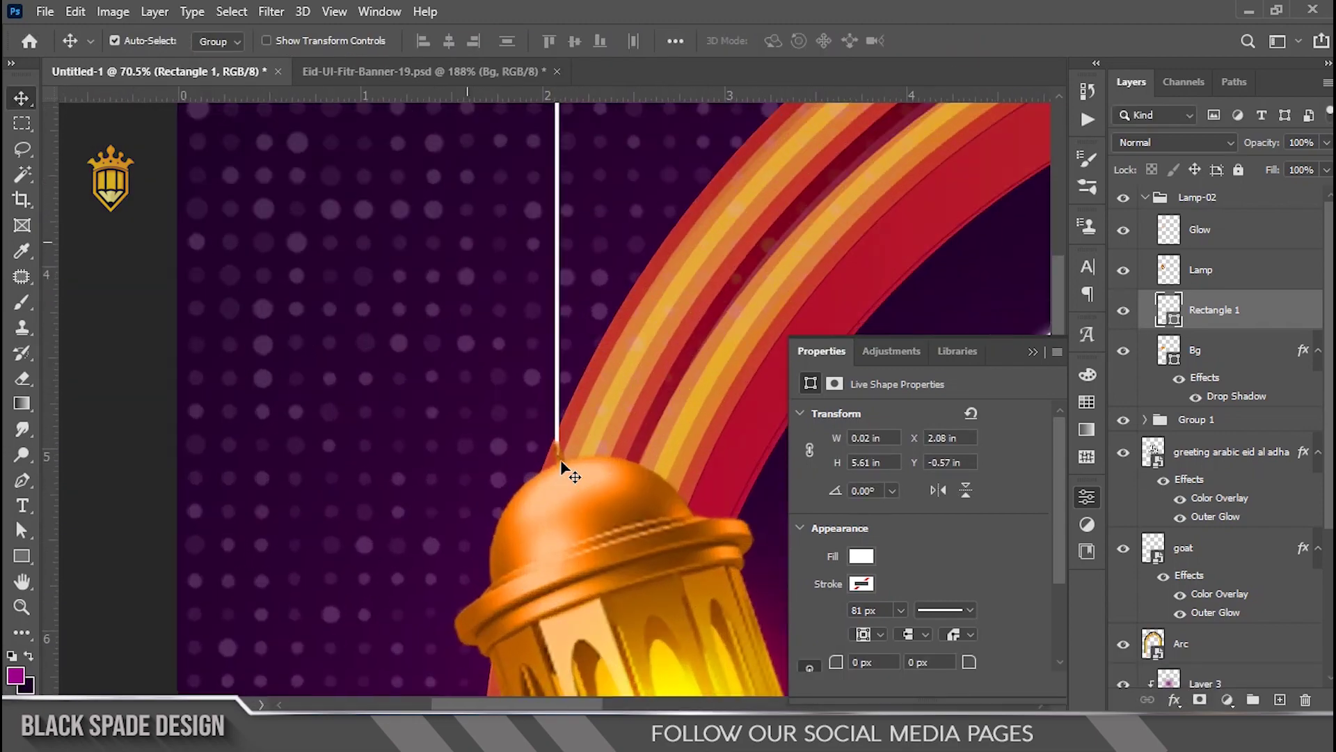
scroll(572, 441, "up", 2)
key("Up")
key("Up")
key("Up")
key("Up")
key("Up")
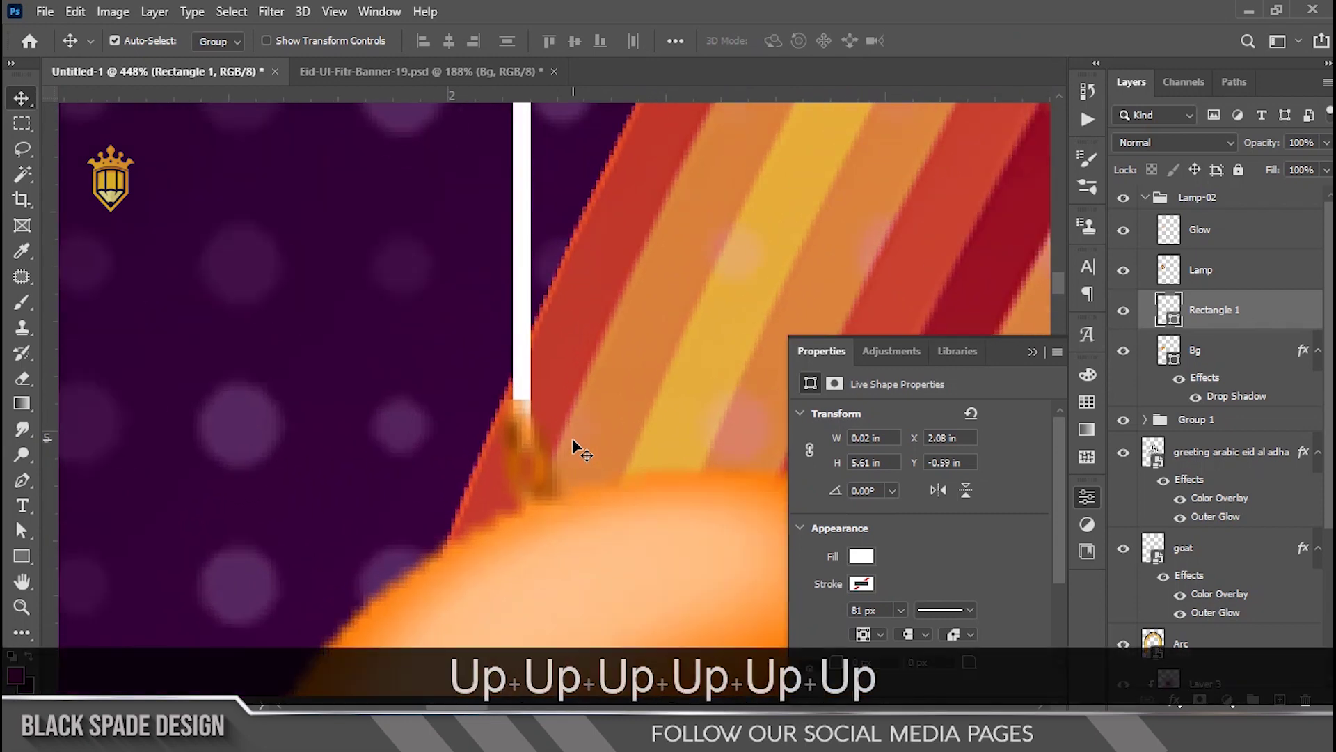
key("Left")
key("Right")
scroll(572, 437, "down", 10)
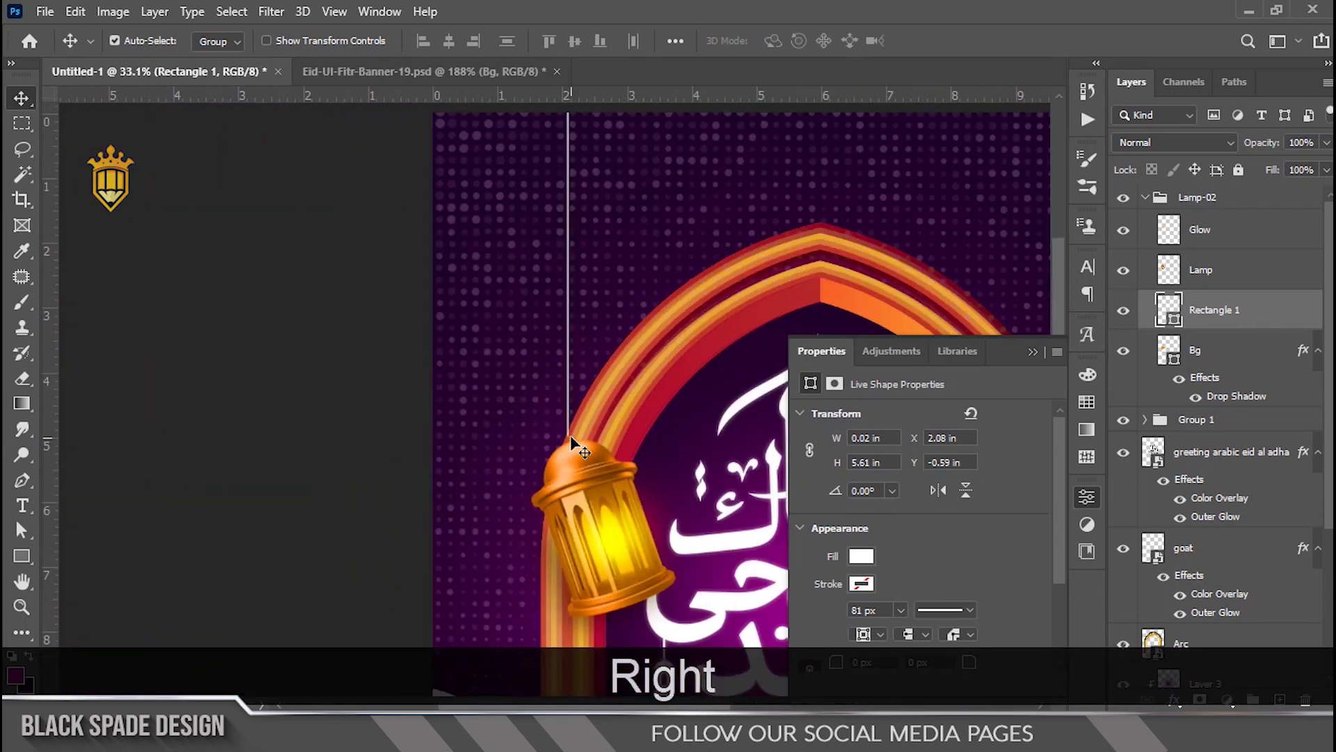
key("space")
left_click_drag(571, 455, 509, 416)
left_click(1146, 199)
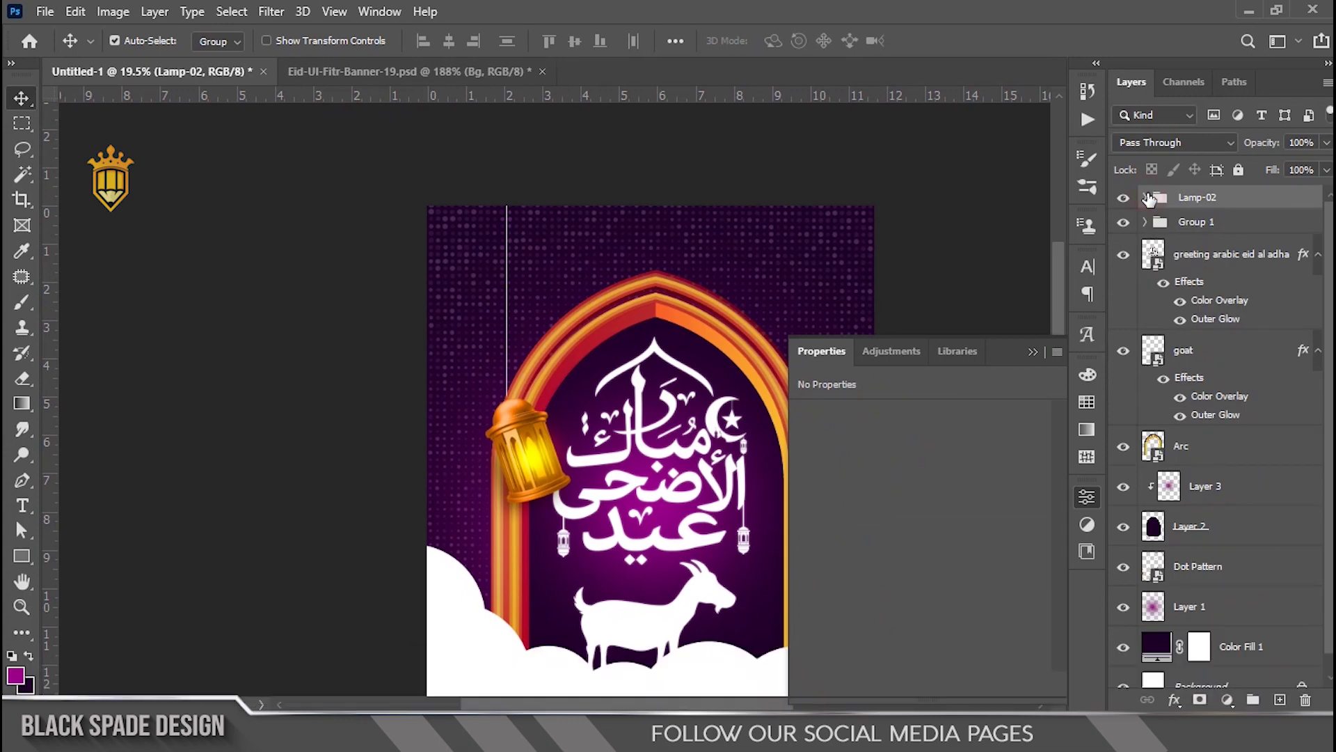
scroll(562, 407, "up", 2)
left_click(1226, 690)
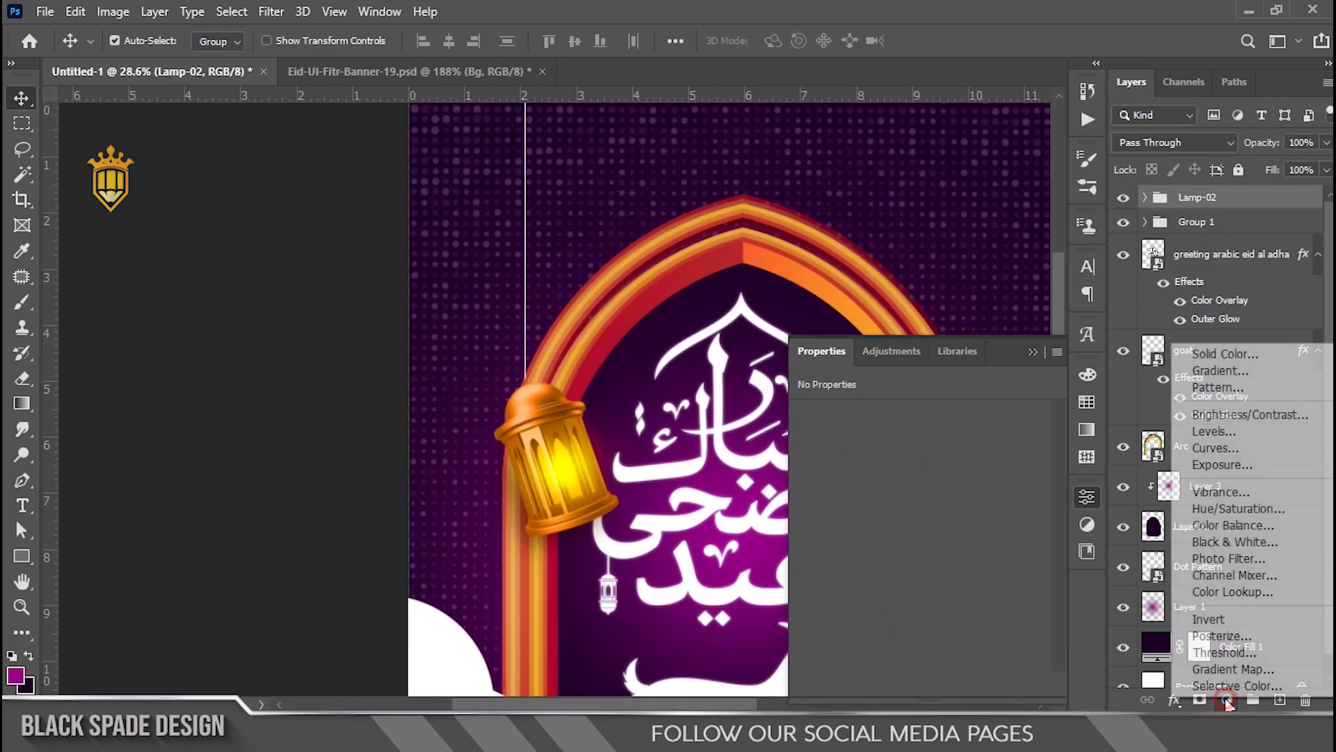
left_click(1146, 199)
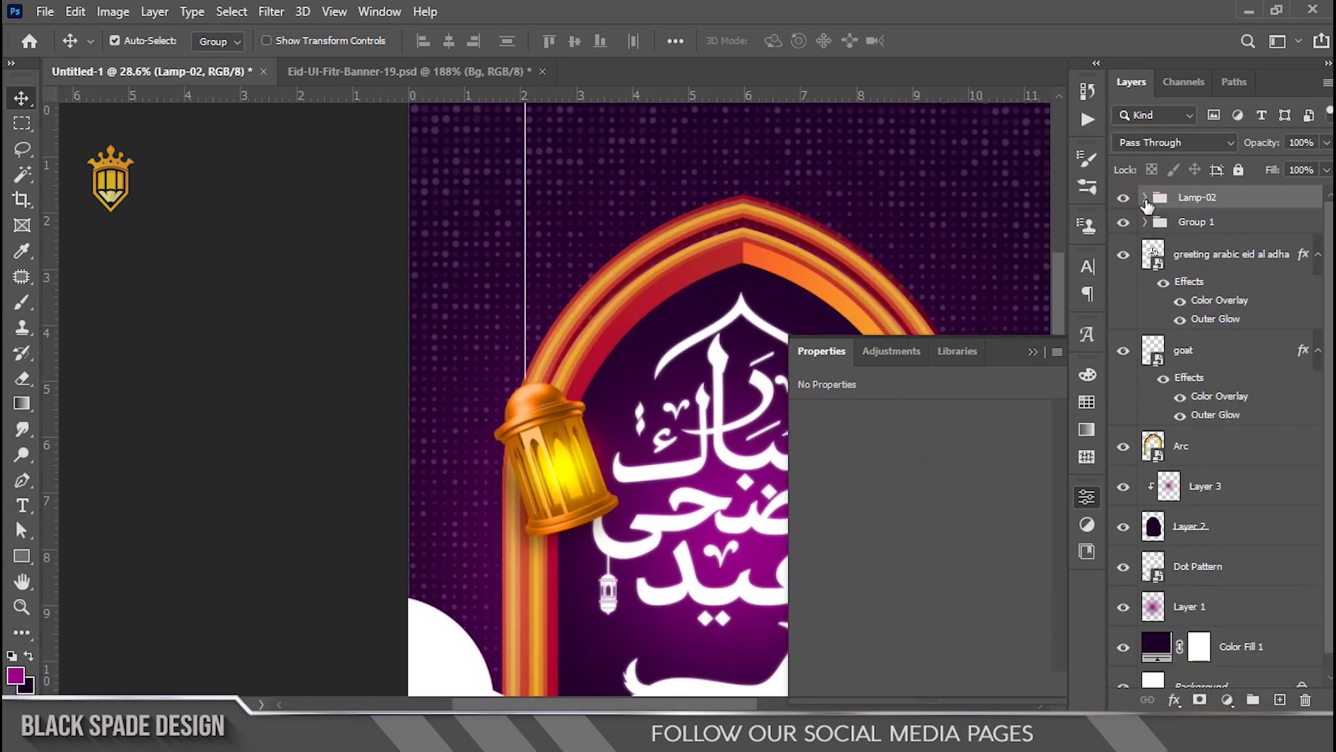
left_click(1146, 197)
- Add a Hue/Saturation adjustment layer clipped to the Lamp layer in the Lamp-02 group
left_click(1218, 311)
left_click(1201, 270)
left_click(1124, 270)
left_click(1123, 270)
scroll(582, 480, "up", 5)
left_click_drag(582, 478, 534, 507)
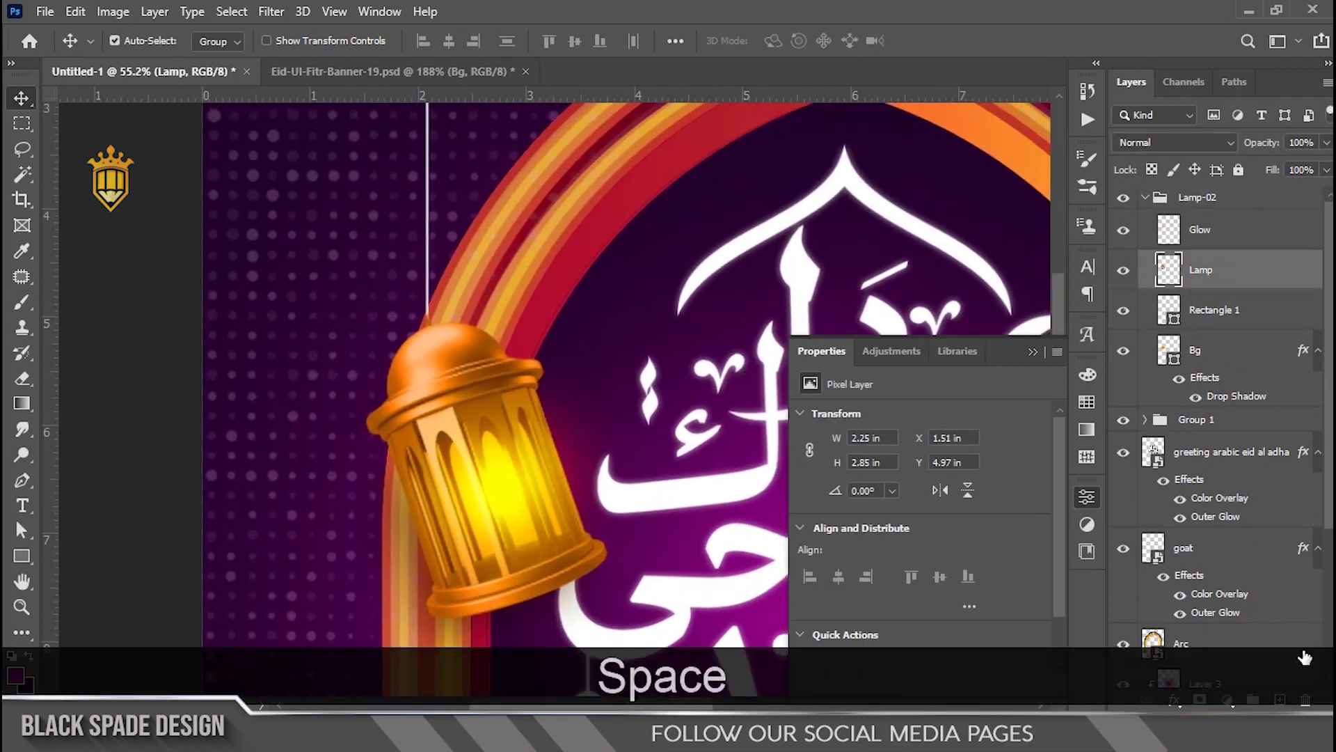
left_click(1230, 701)
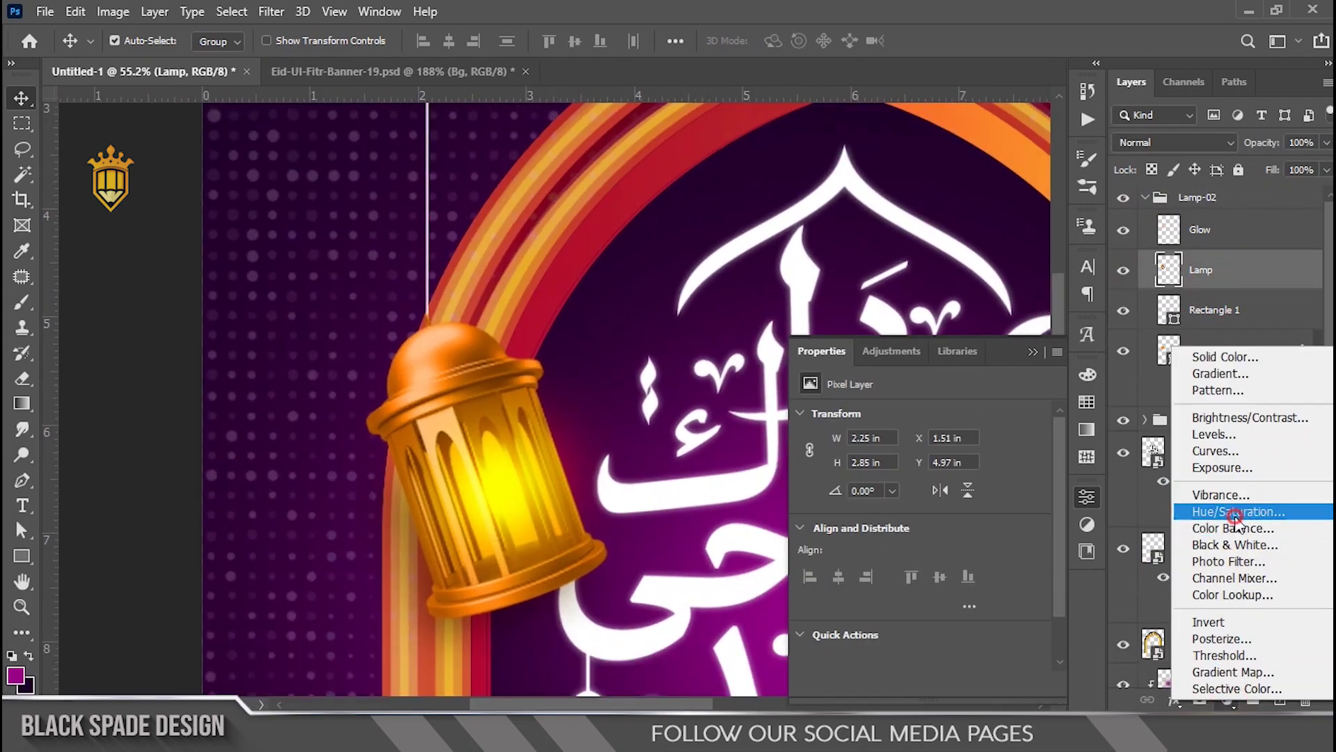
left_click(1201, 425)
left_click(912, 685)
- Recolour the lantern by setting the adjustment's Hue to -57 and Saturation to -26
left_click_drag(921, 496, 862, 471)
left_click_drag(921, 530, 898, 531)
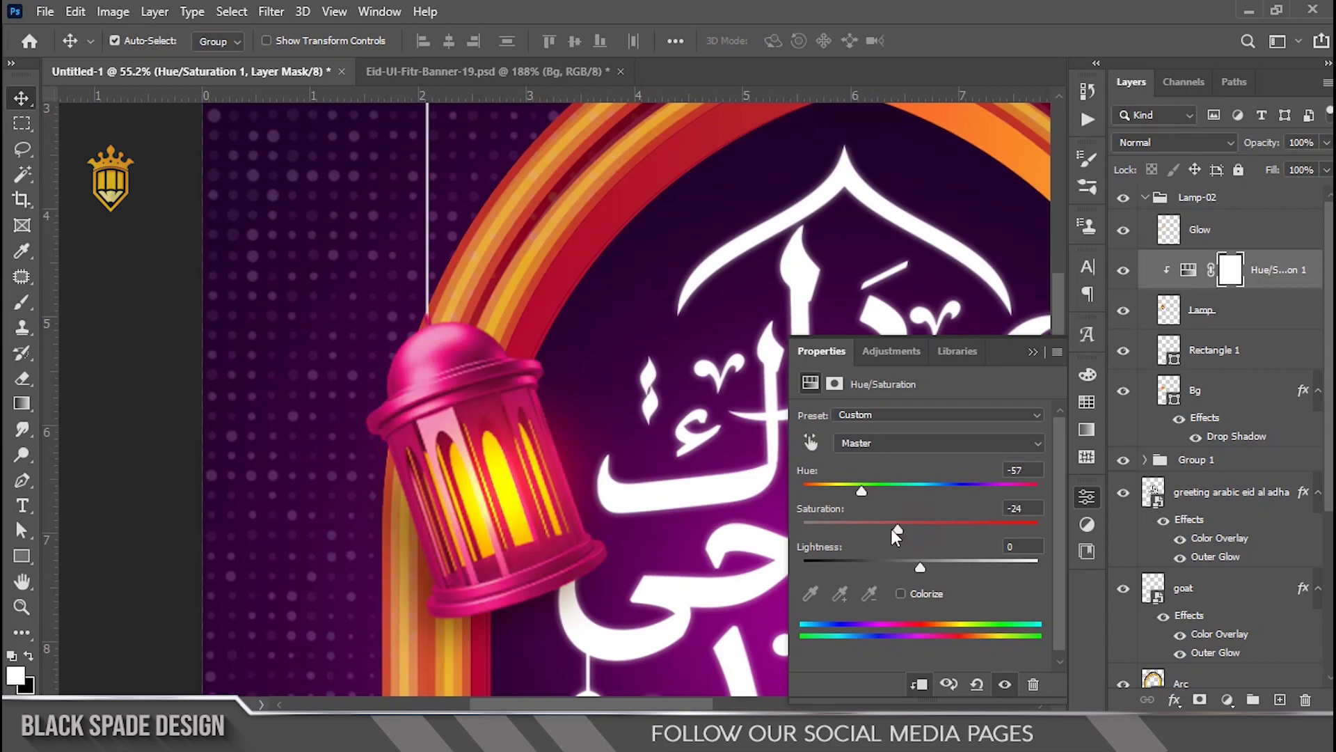
scroll(460, 320, "down", 5)
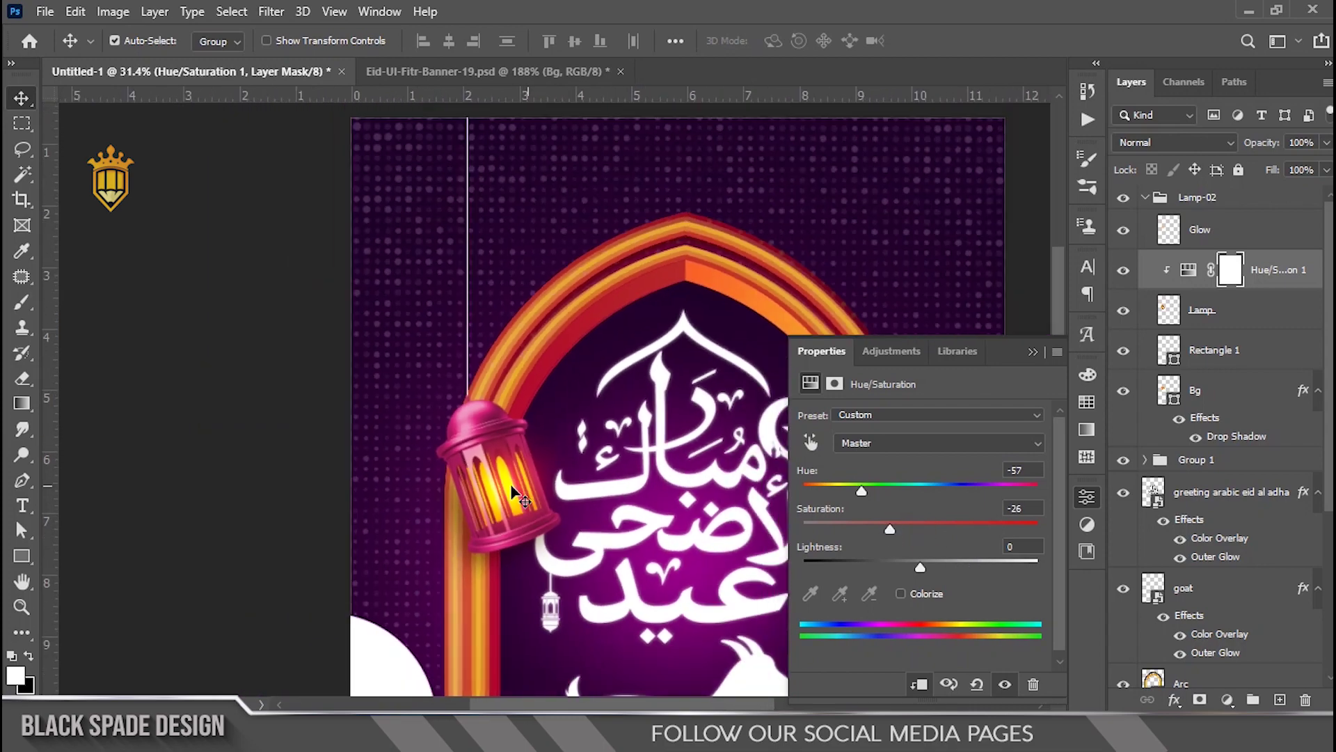
scroll(459, 320, "up", 2)
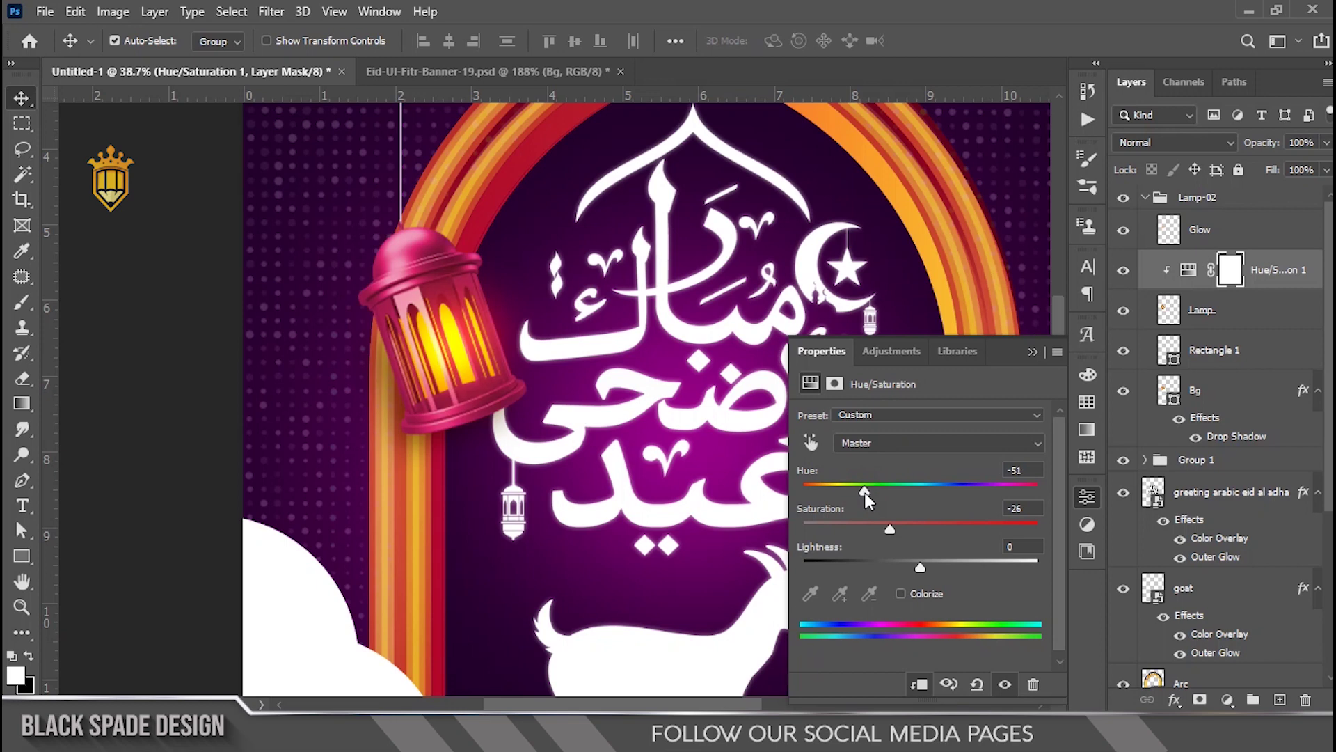
- Adjust the lantern's Hue/Saturation to Hue -61 and Saturation -19
left_click_drag(864, 491, 861, 491)
left_click_drag(897, 529, 898, 532)
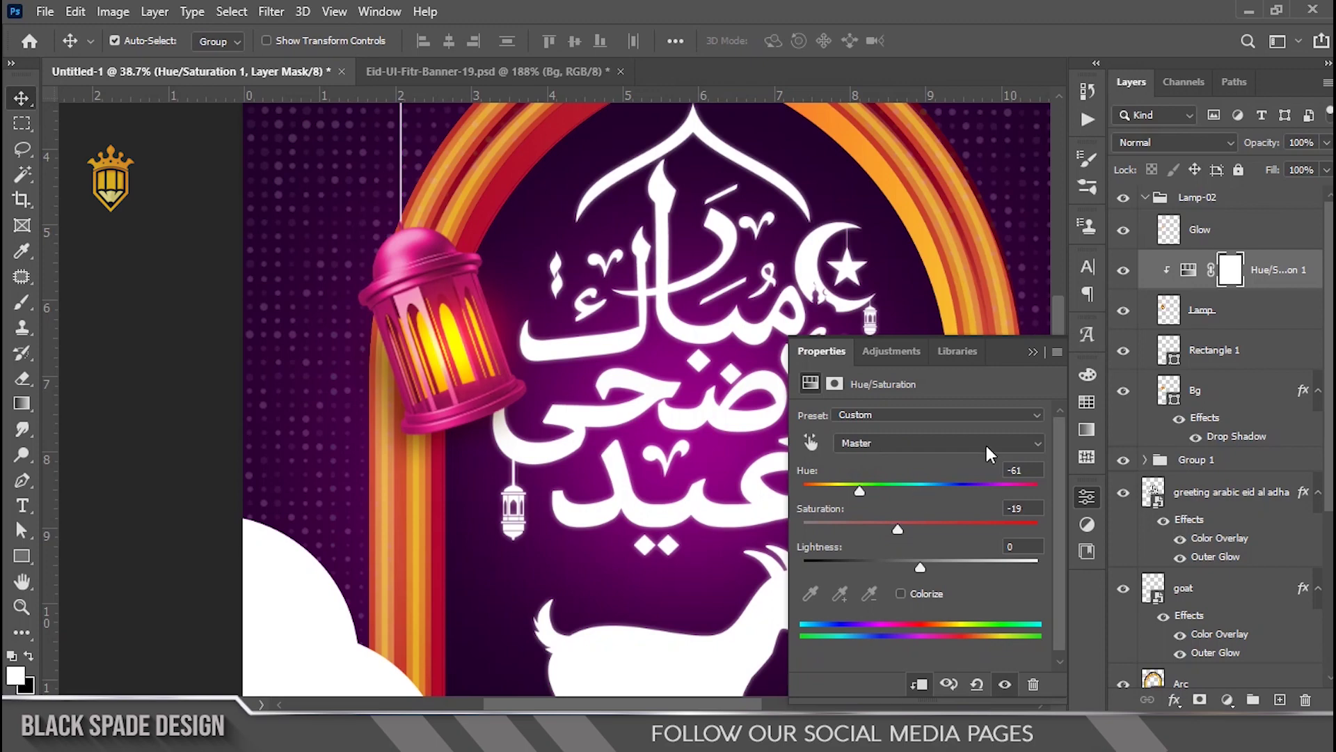
left_click(1033, 352)
scroll(527, 350, "down", 4)
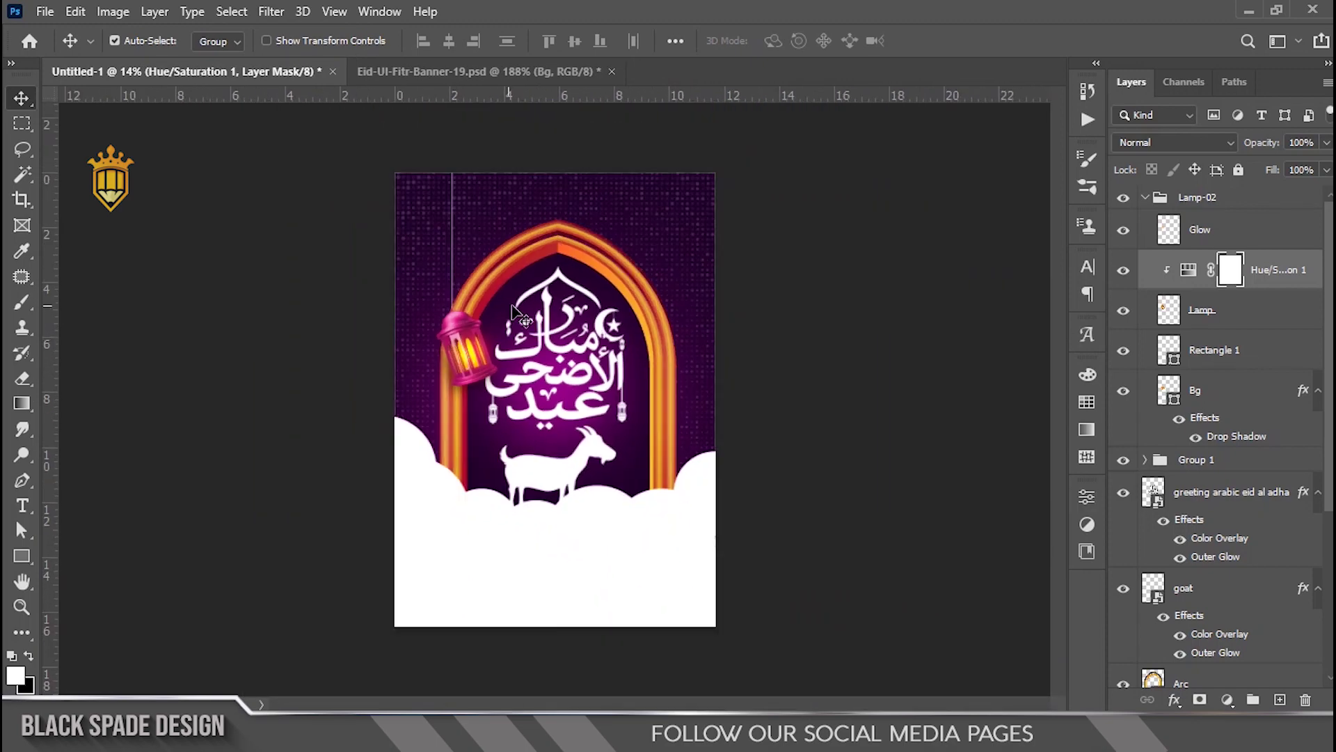
scroll(527, 351, "up", 1)
scroll(475, 361, "up", 3)
left_click_drag(511, 340, 512, 369)
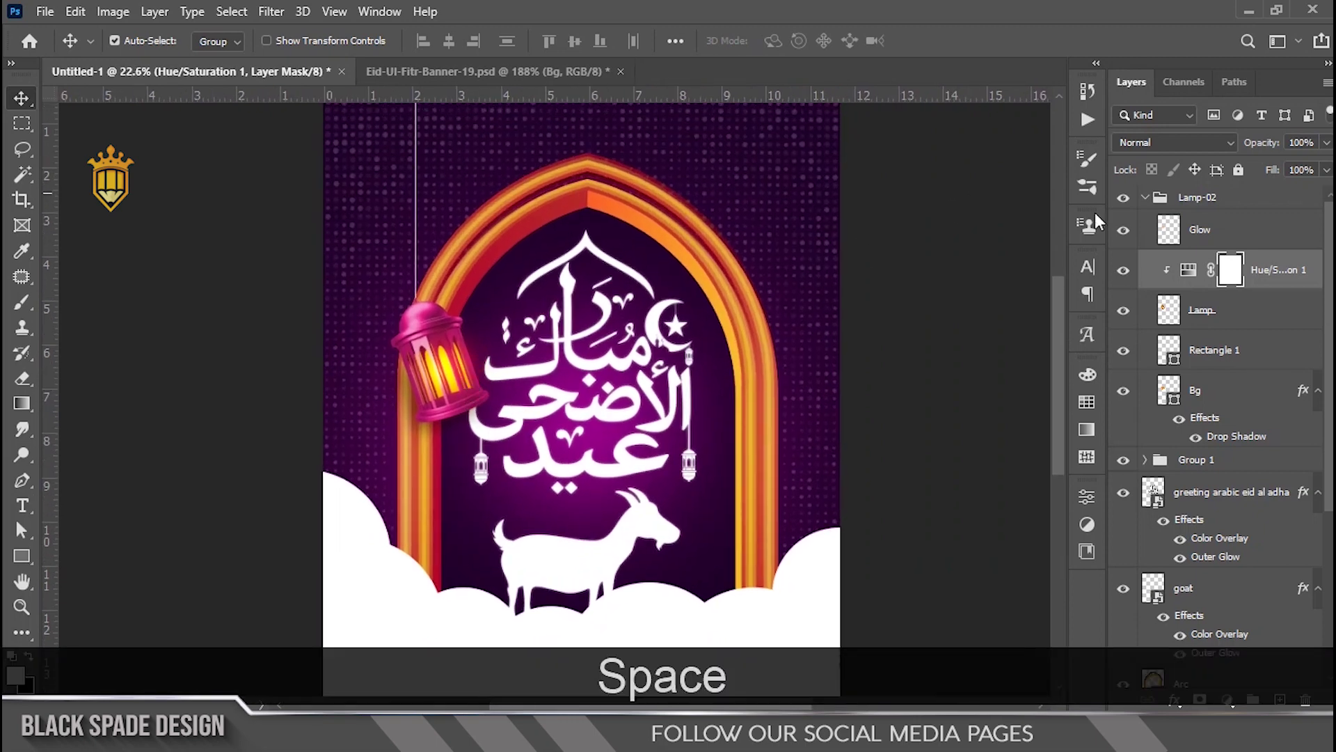
- Duplicate the Lamp-02 group and flip the copy horizontally
left_click(1145, 198)
left_click(1167, 201)
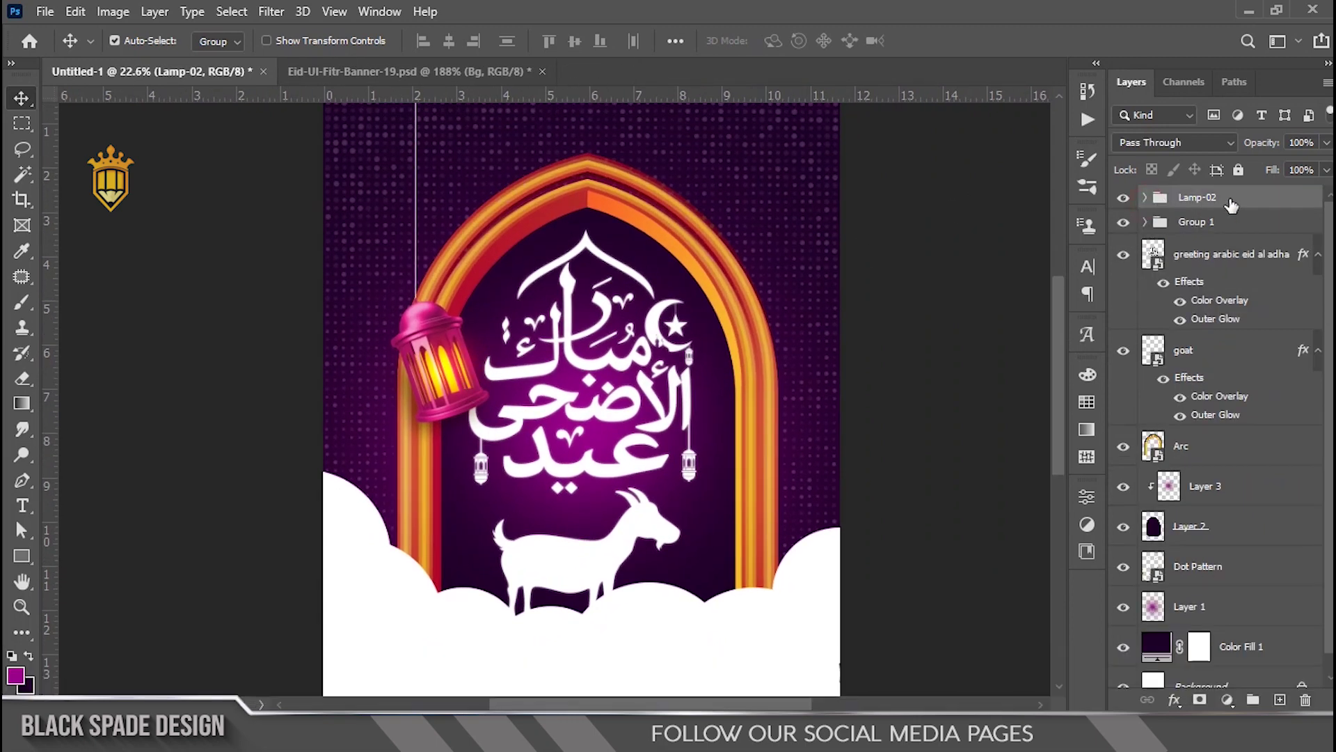
key("ctrl+j")
key("ctrl+t")
right_click(446, 325)
left_click(513, 653)
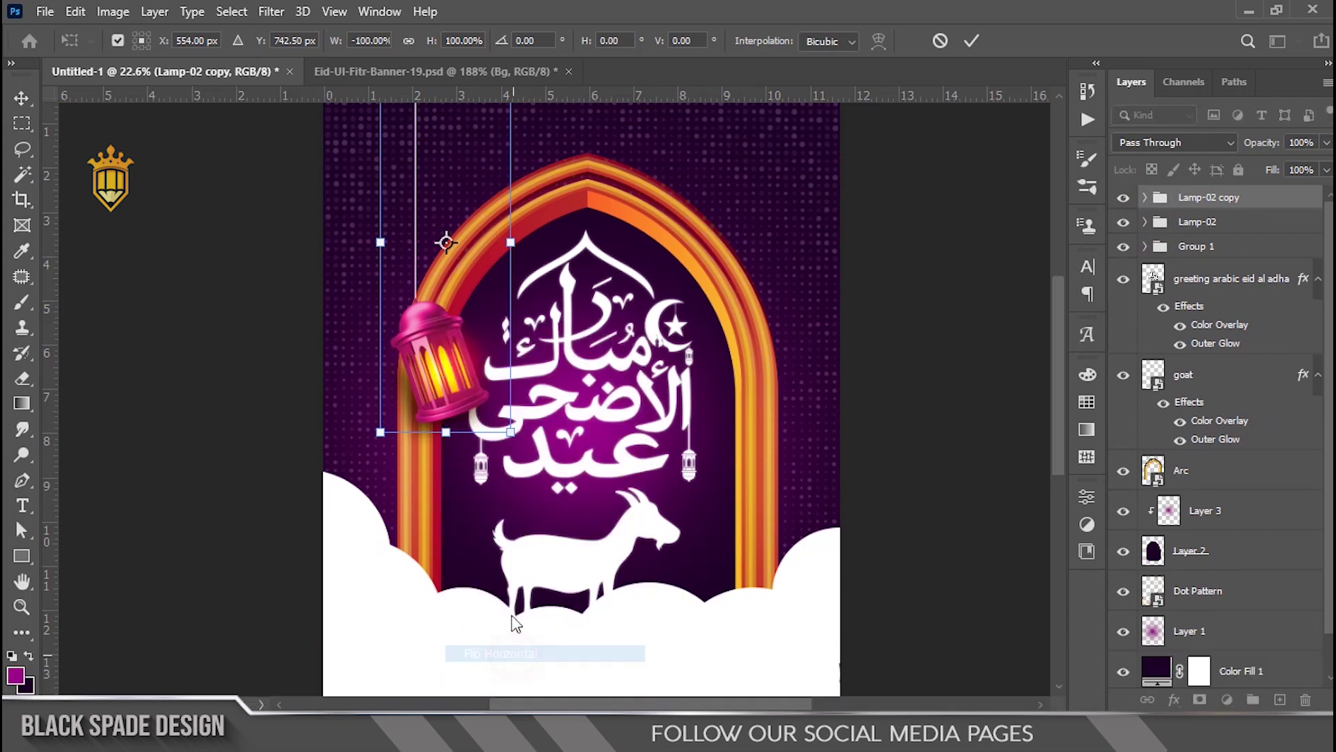
- Scale the flipped lantern copy down to about 77% and place it lower, over the arch's right pillar
left_click_drag(463, 339, 728, 424)
left_click_drag(774, 519, 742, 480)
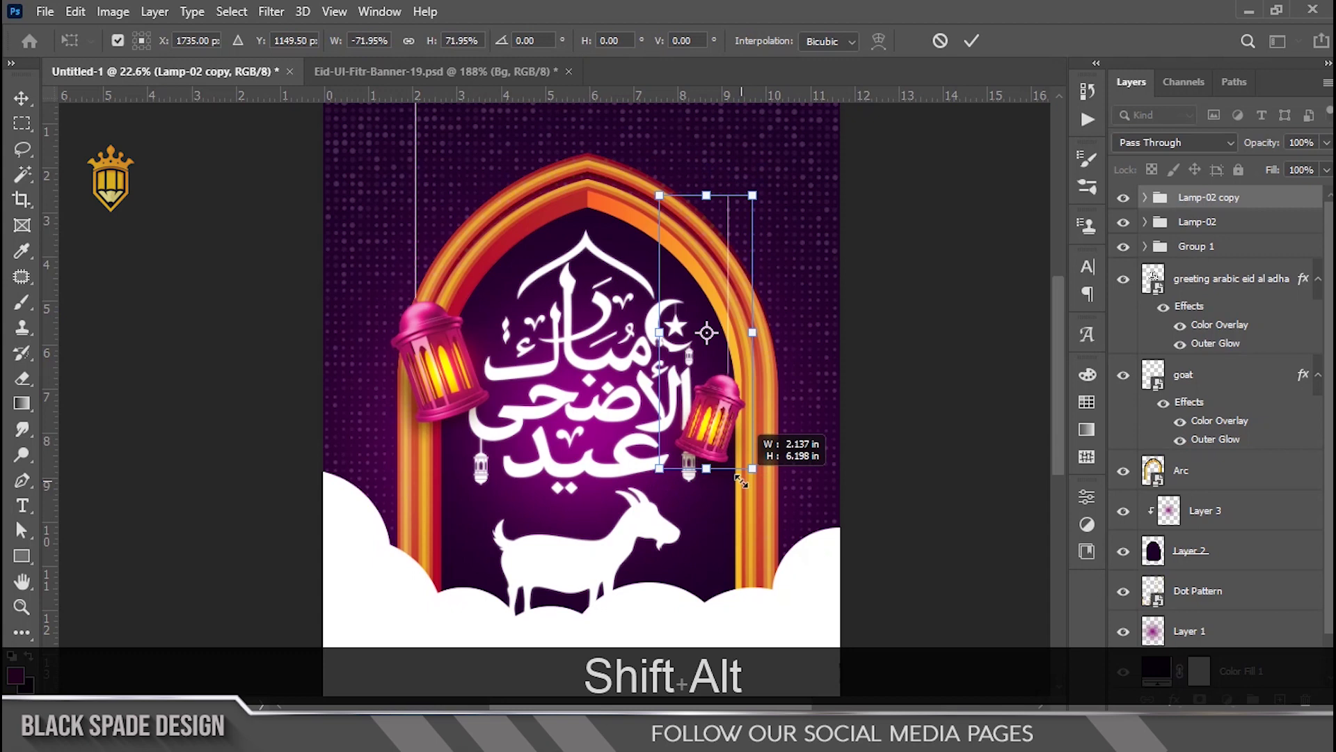
left_click_drag(711, 420, 742, 478)
left_click_drag(781, 256, 799, 250)
key("Return")
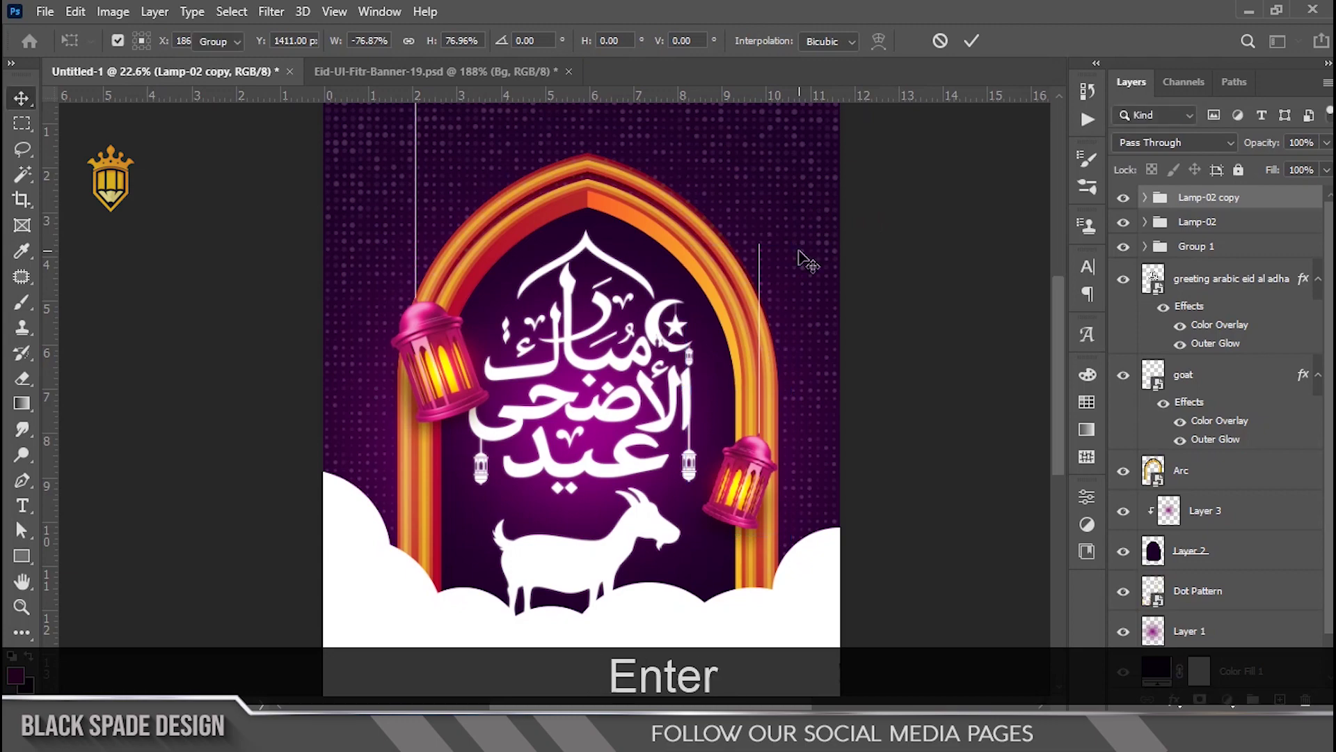
- Stretch Rectangle 1 in the Lamp-02 copy group upward so the smaller lantern's string reaches the poster's top edge
left_click(1145, 198)
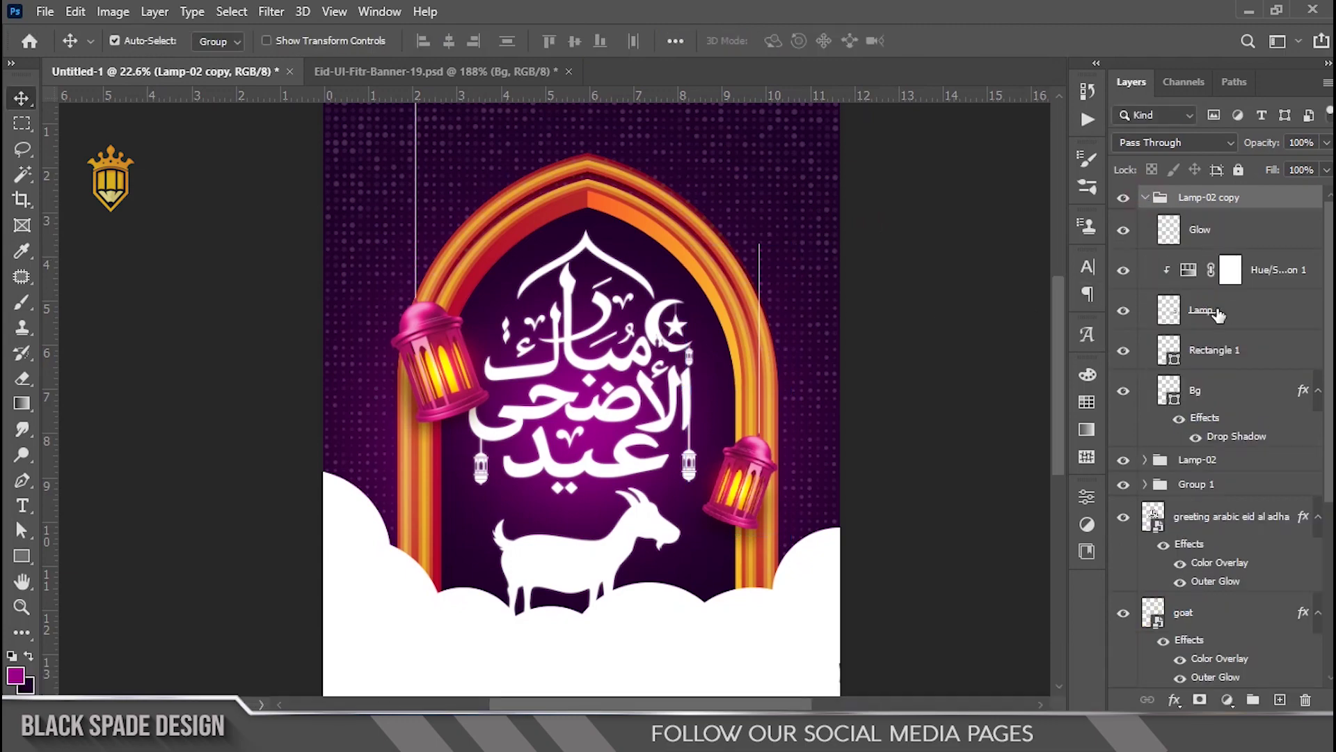
left_click(1213, 356)
left_click_drag(769, 305, 759, 419)
scroll(765, 525, "up", 9)
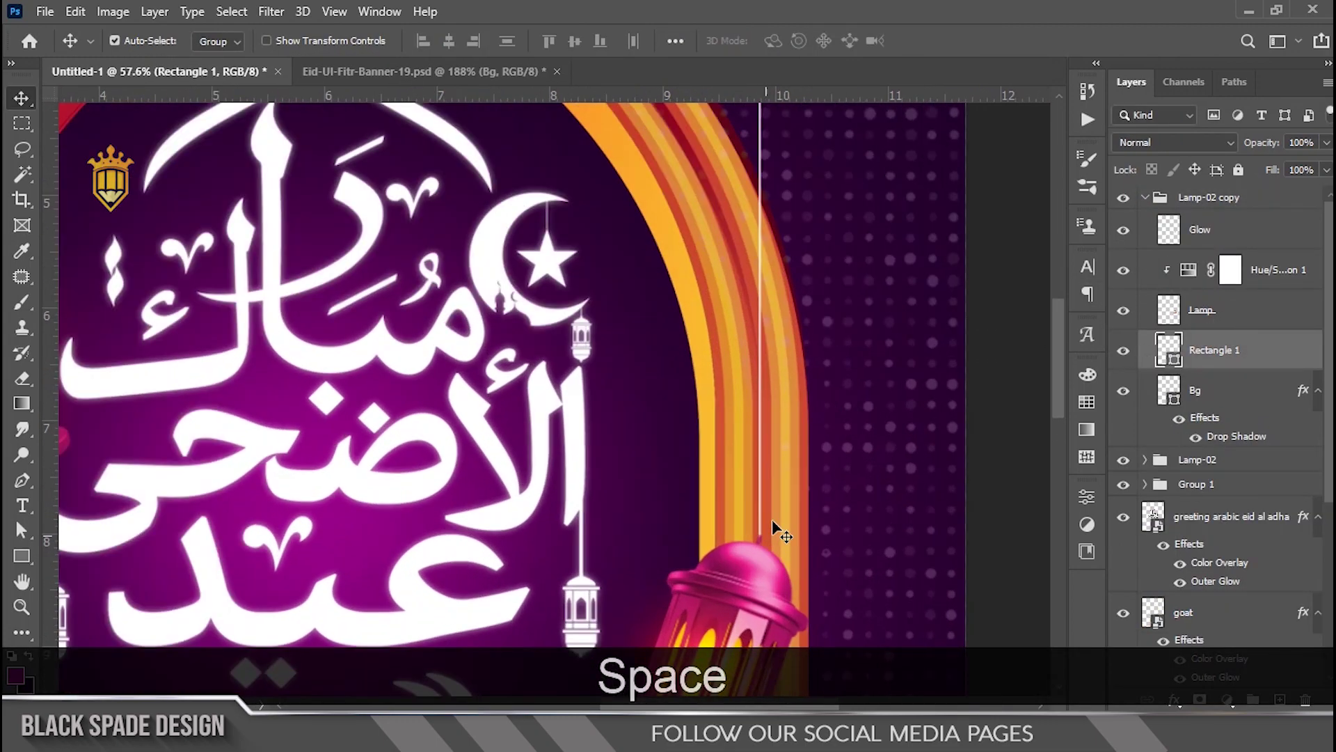
left_click_drag(787, 352, 773, 555)
scroll(769, 536, "down", 3)
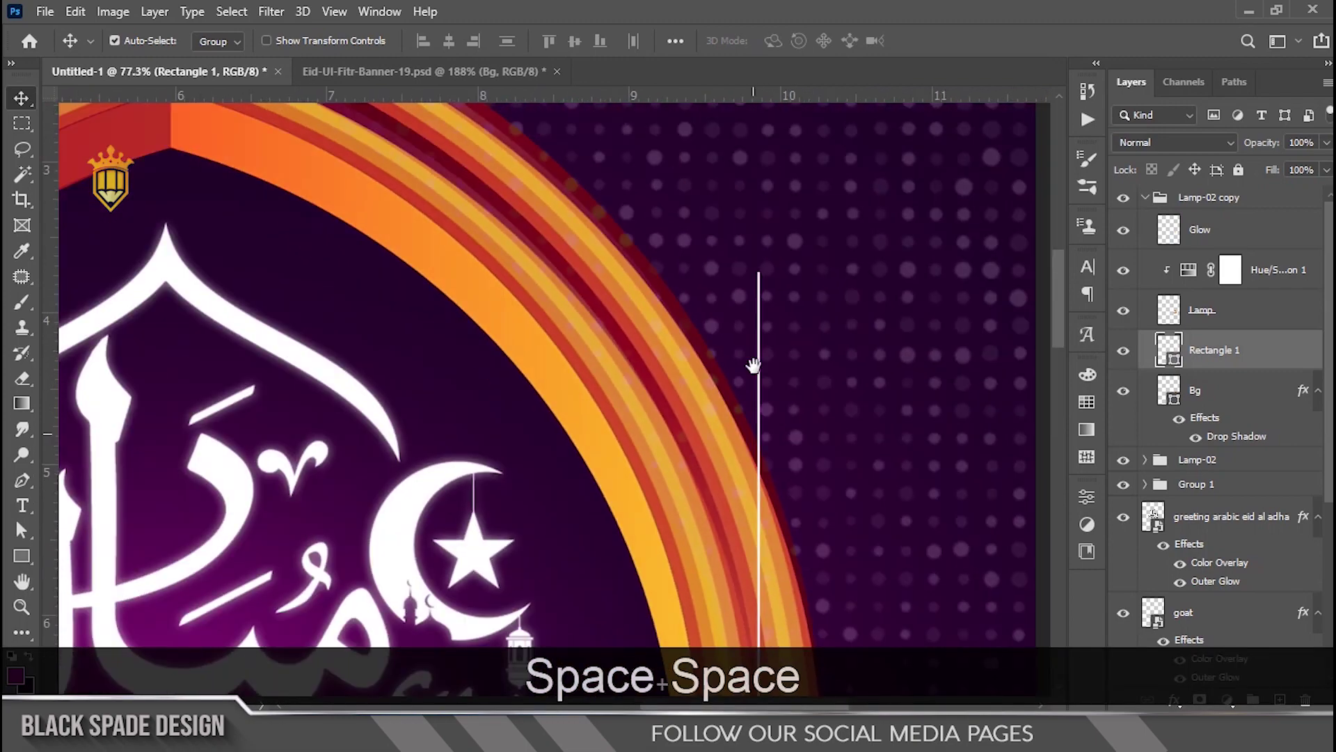
left_click_drag(752, 367, 754, 427)
key("ctrl+t")
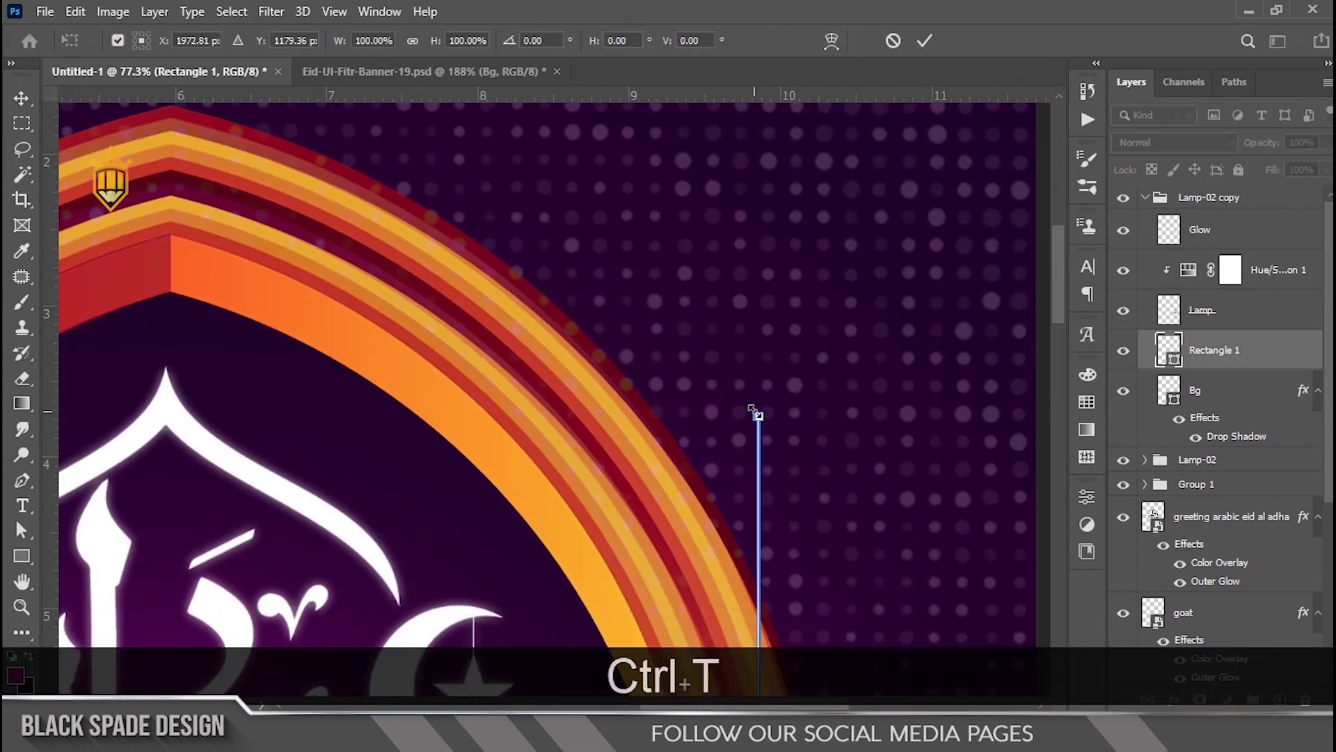
scroll(760, 423, "up", 2)
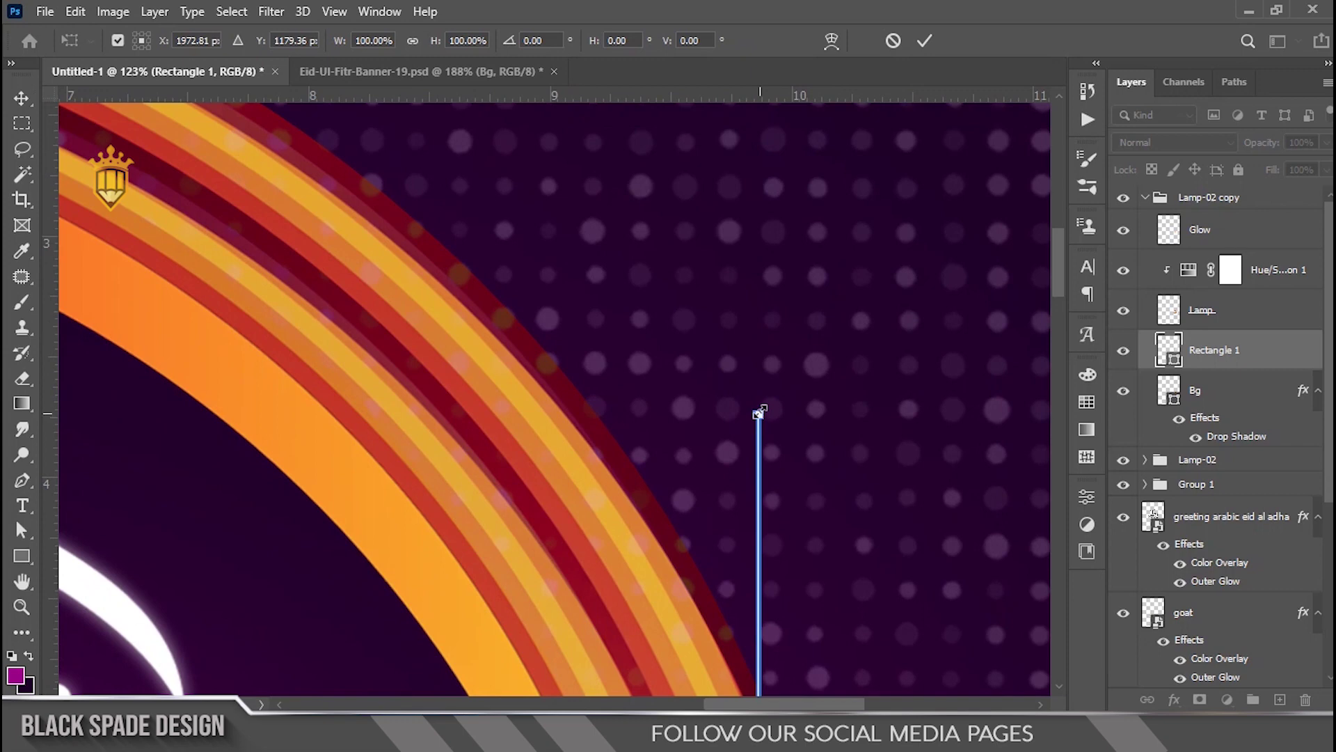
scroll(760, 418, "up", 2)
left_click_drag(761, 318, 805, 38)
scroll(811, 125, "down", 2)
left_click(931, 43)
scroll(752, 446, "down", 5)
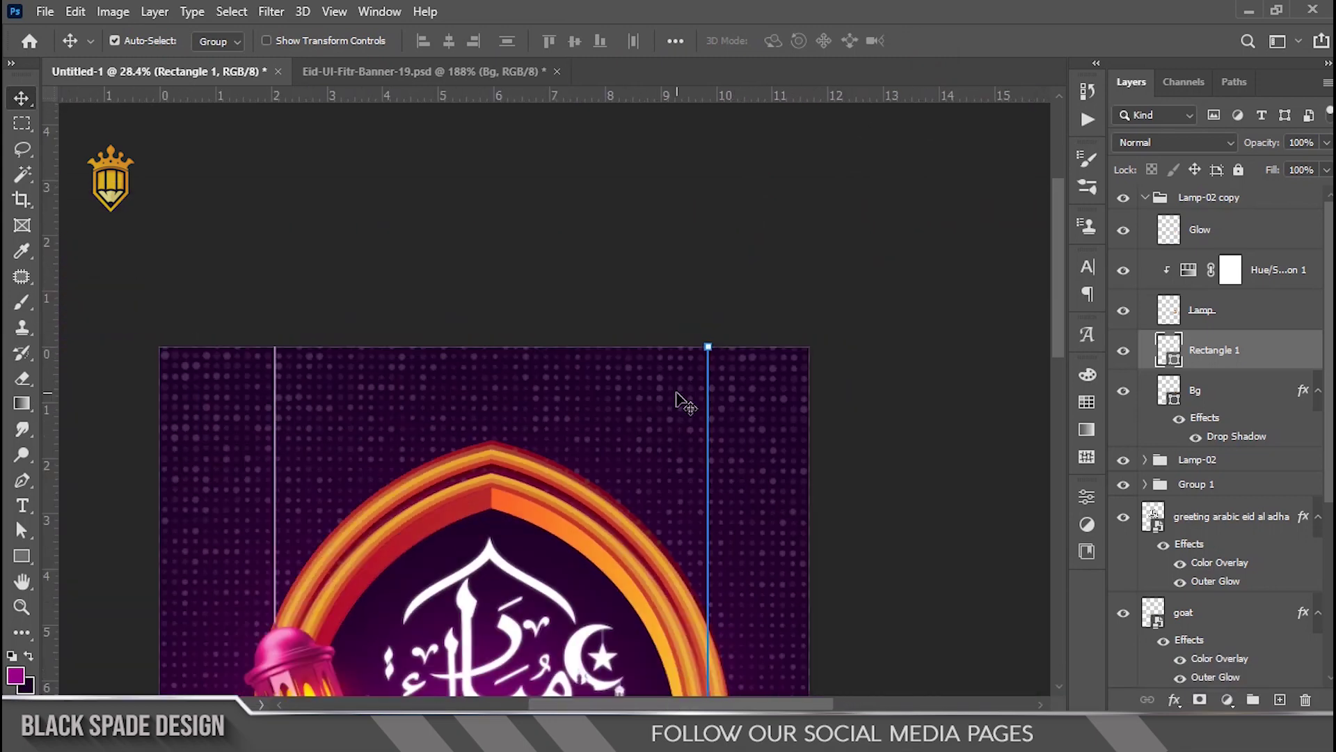
- Enlarge the background glow on Layer 1 to 109.30% and move it up to X 1161.50 px, Y 1310.50 px
scroll(657, 378, "up", 1)
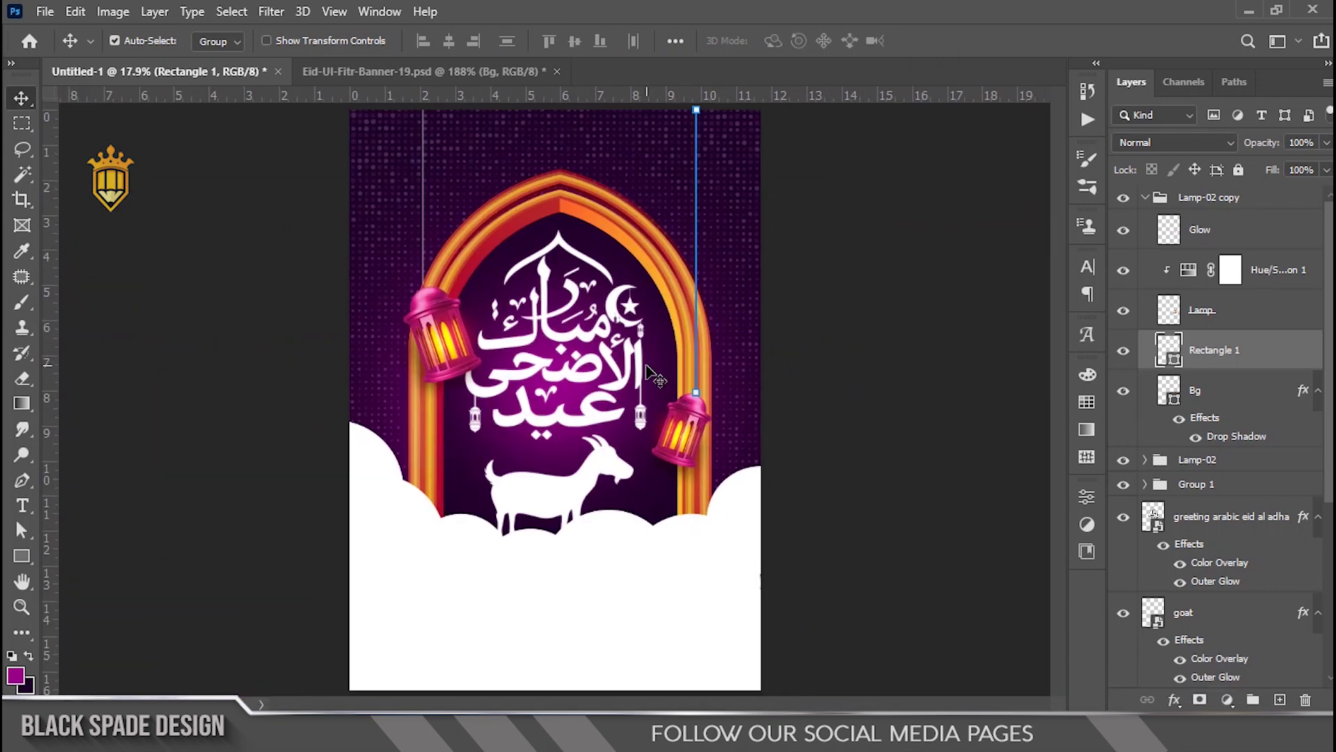
scroll(621, 333, "up", 2)
key("space")
left_click_drag(621, 333, 635, 367)
scroll(1246, 525, "down", 3)
scroll(1247, 525, "down", 2)
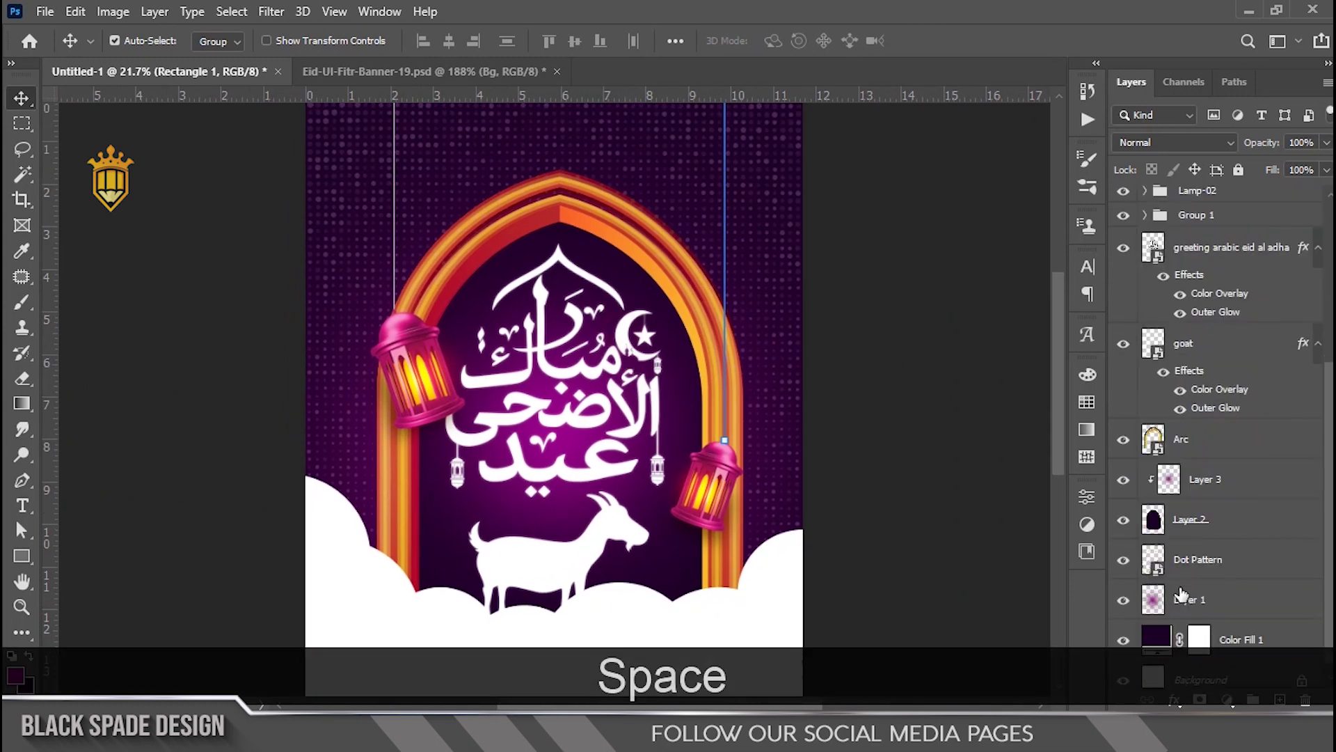
left_click(1187, 599)
scroll(555, 286, "down", 4)
key("ctrl+t")
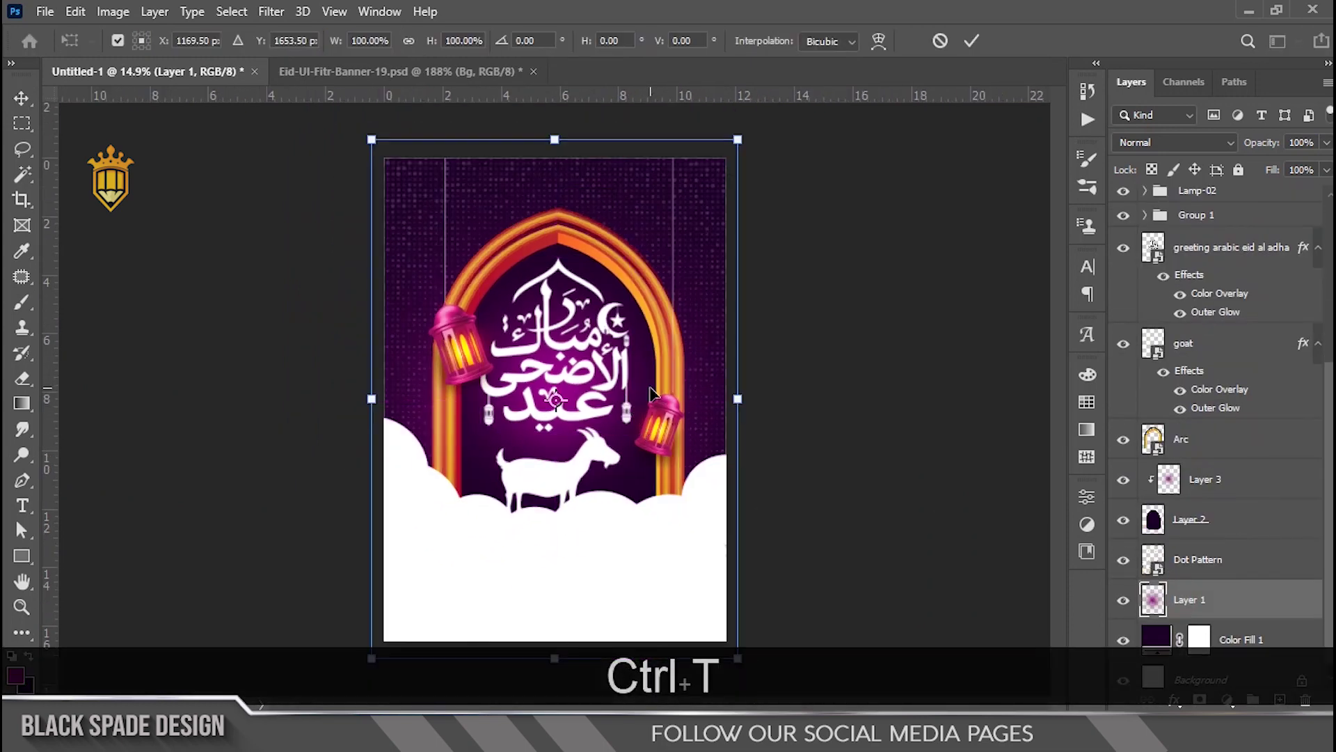
left_click_drag(739, 139, 791, 137)
left_click_drag(591, 396, 591, 348)
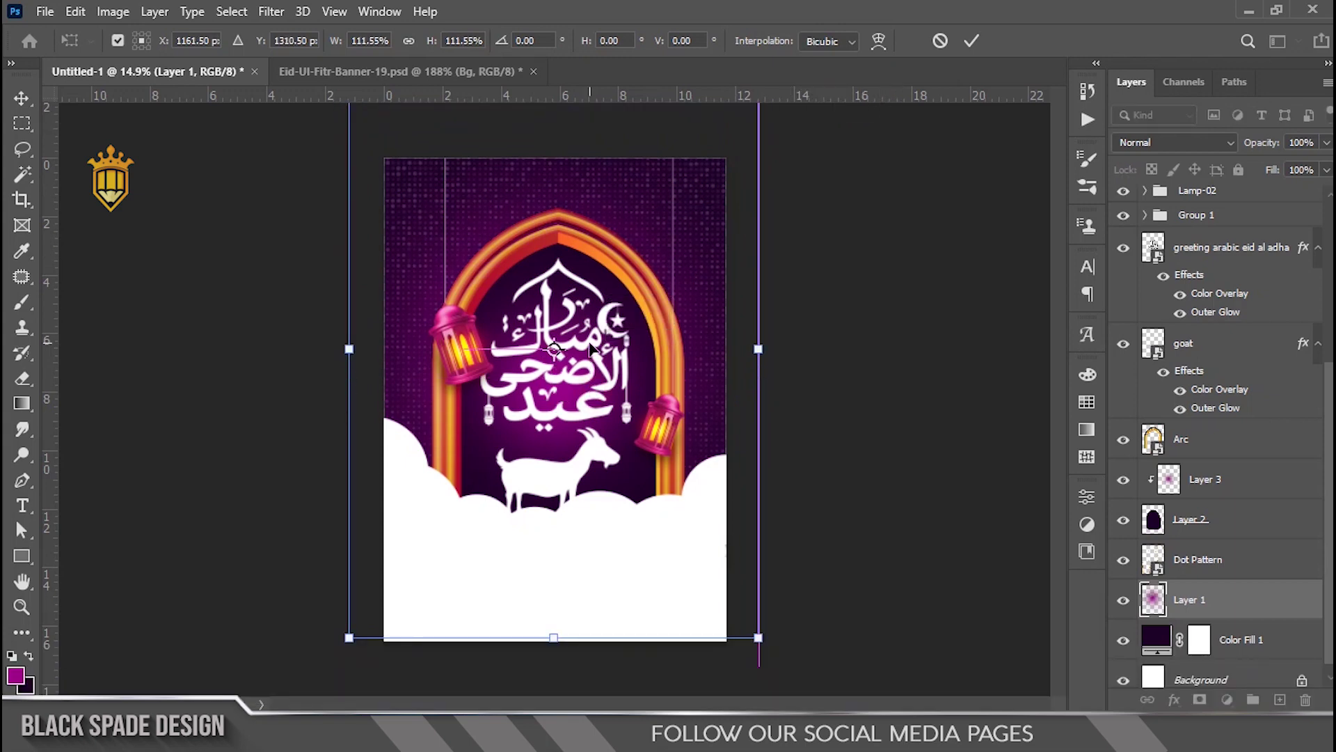
left_click_drag(759, 640, 755, 637)
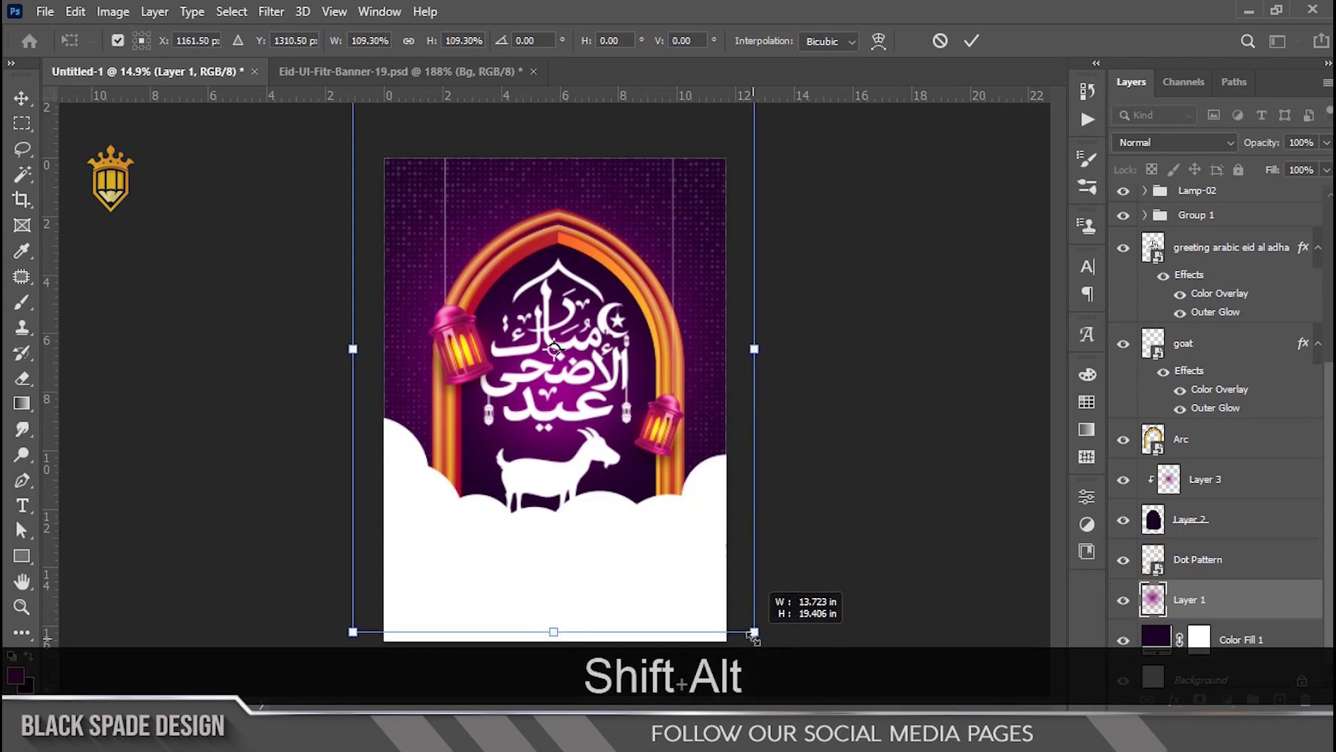
key("Return")
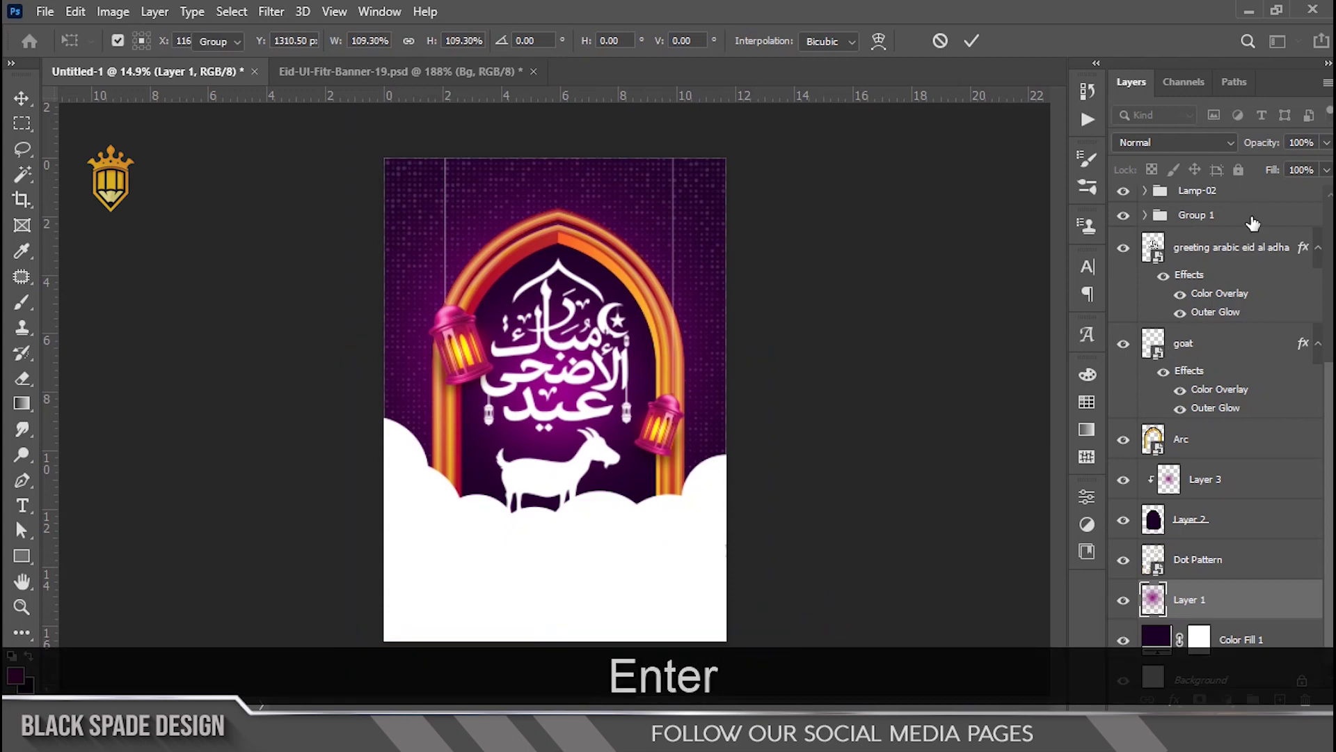
- Collapse the Lamp-02 copy group and create a new layer above it
scroll(1252, 223, "up", 4)
left_click(1145, 198)
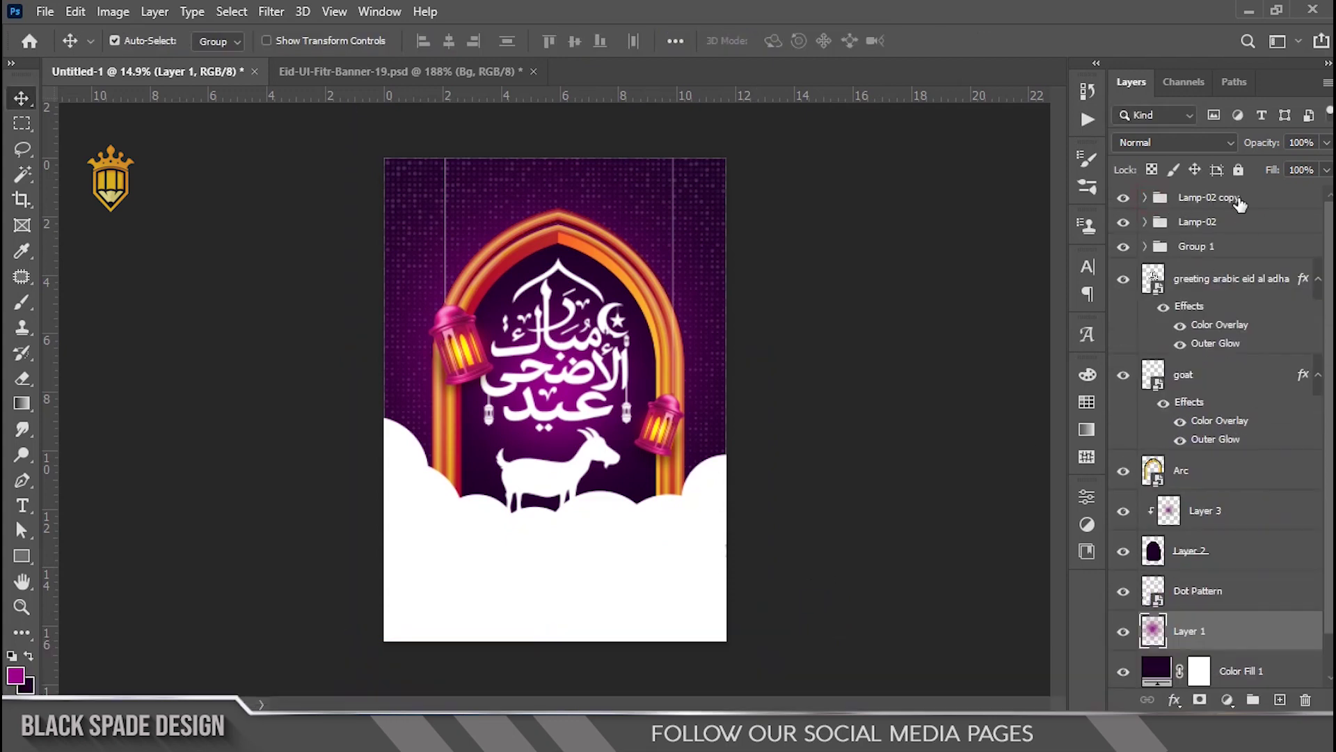
left_click(1183, 198)
left_click(1280, 700)
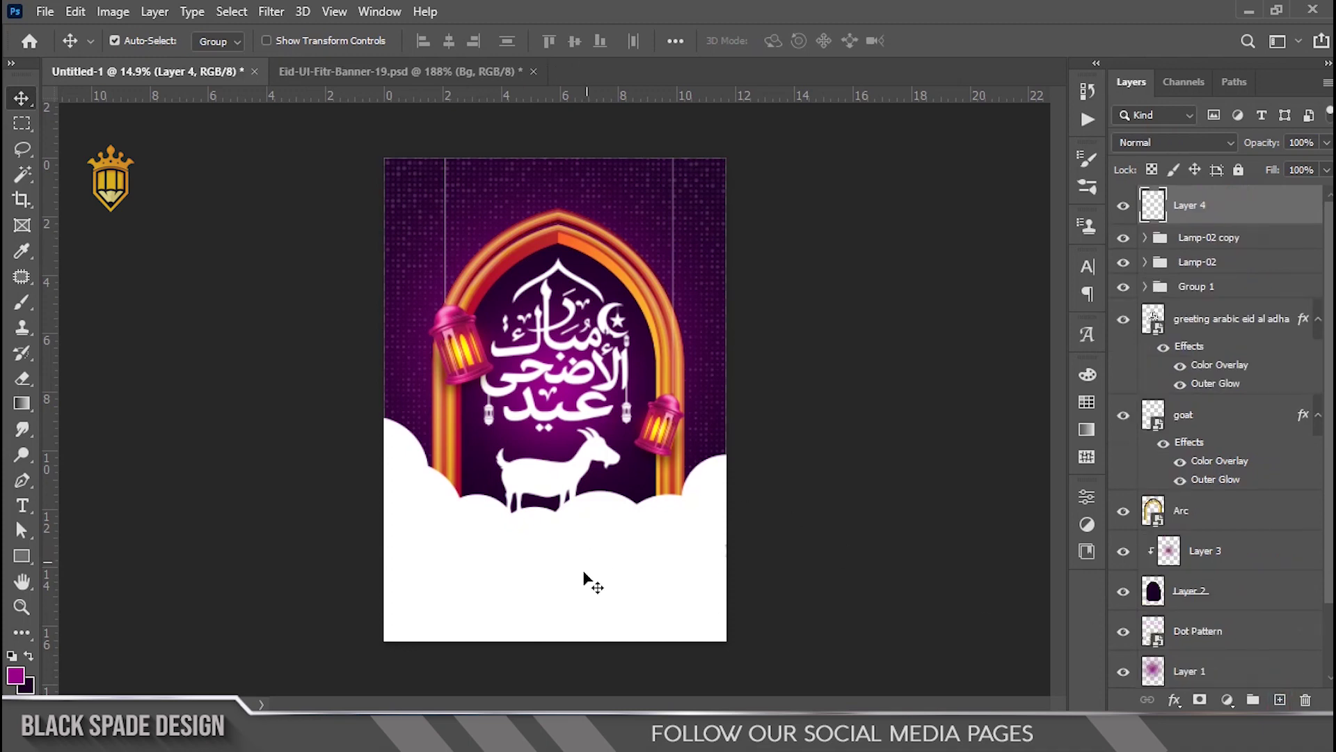
- Add the text "islamic celebration" in Bismillah Script to the white area below the clouds
scroll(584, 575, "up", 6)
left_click_drag(582, 575, 593, 422)
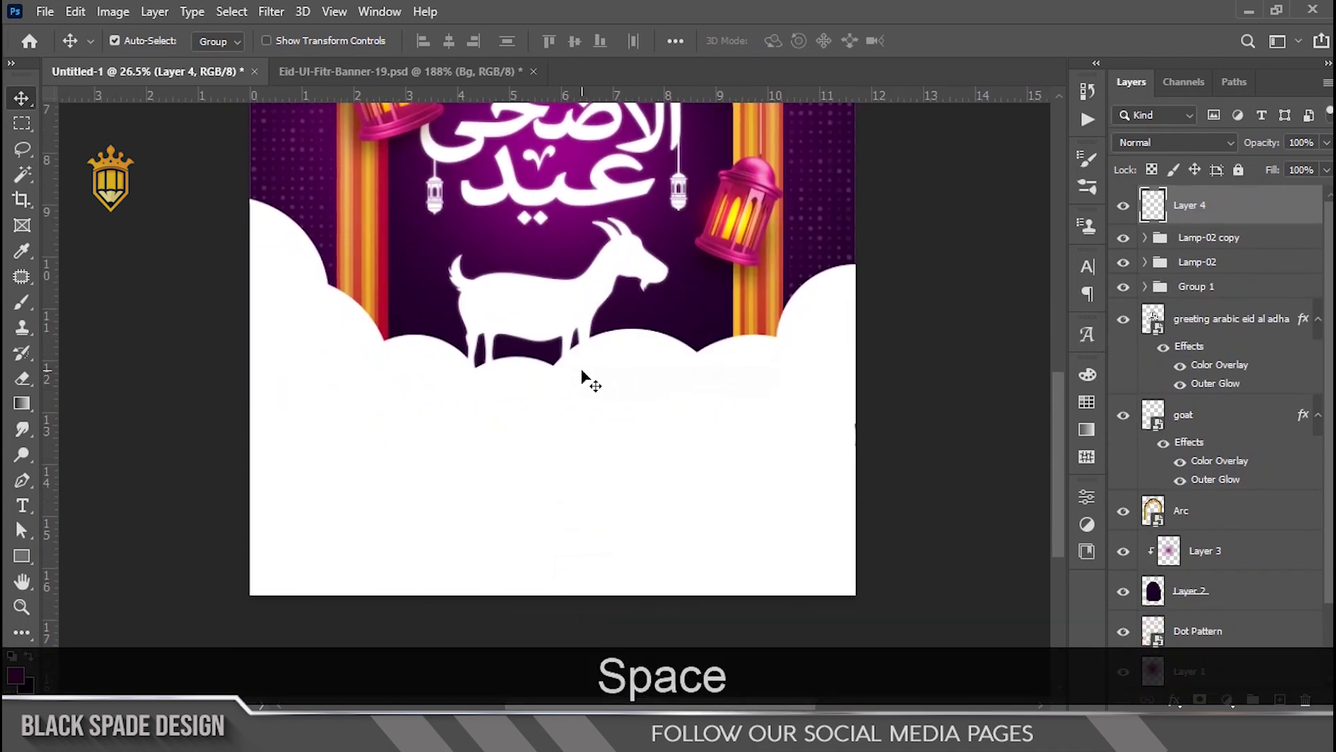
key("t")
left_click(531, 511)
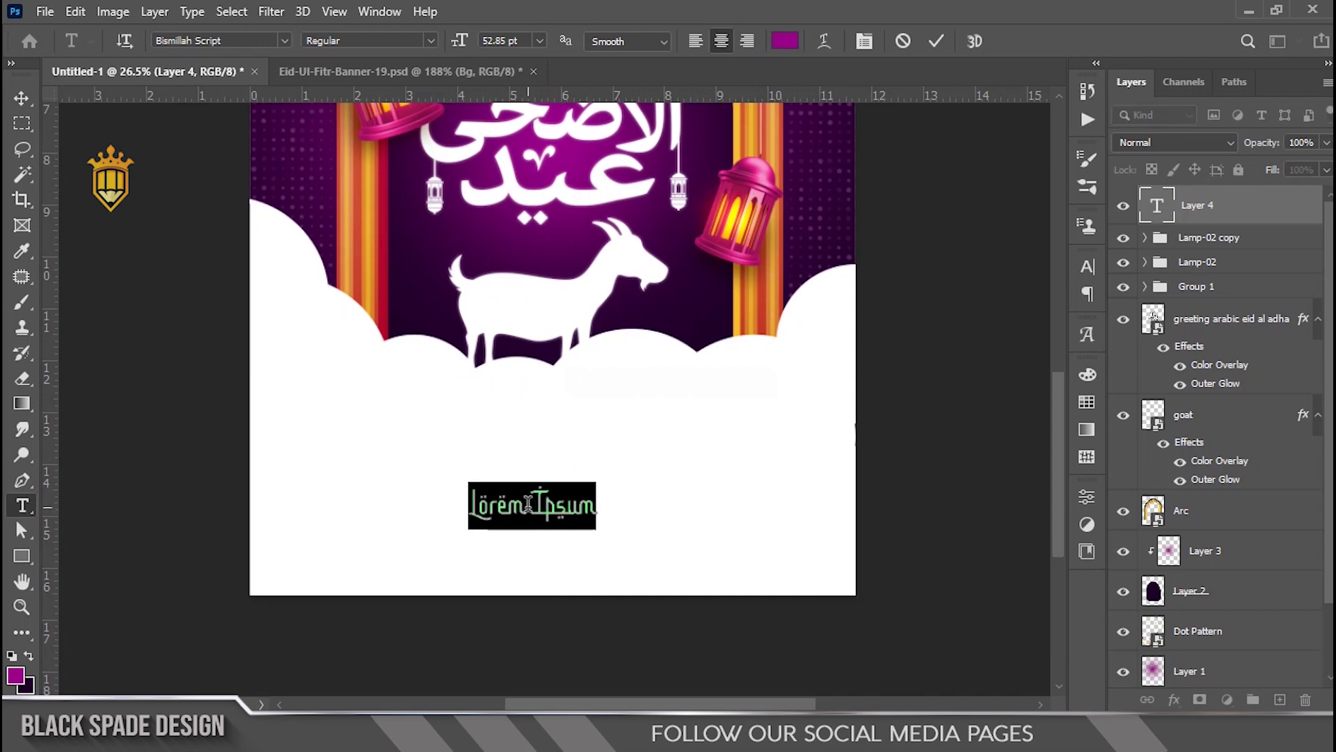
type("S")
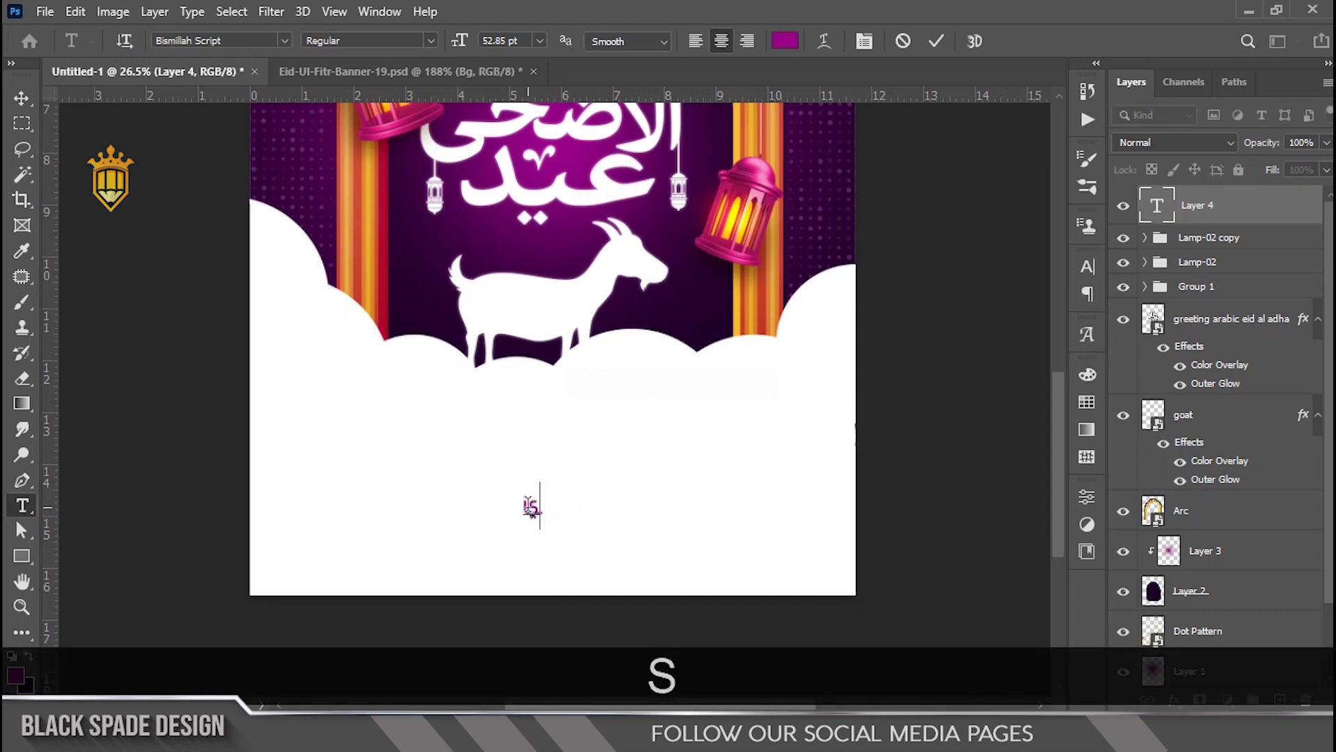
type("lamic ")
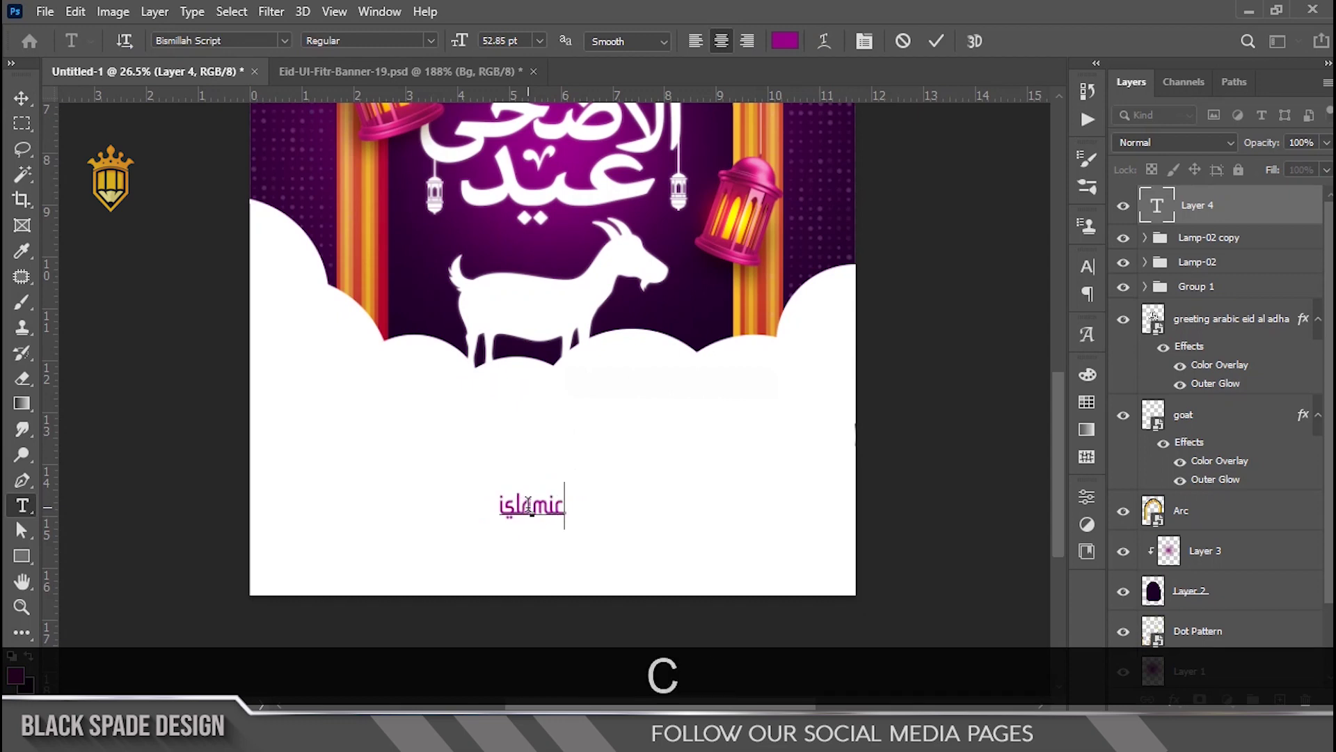
type("celeb")
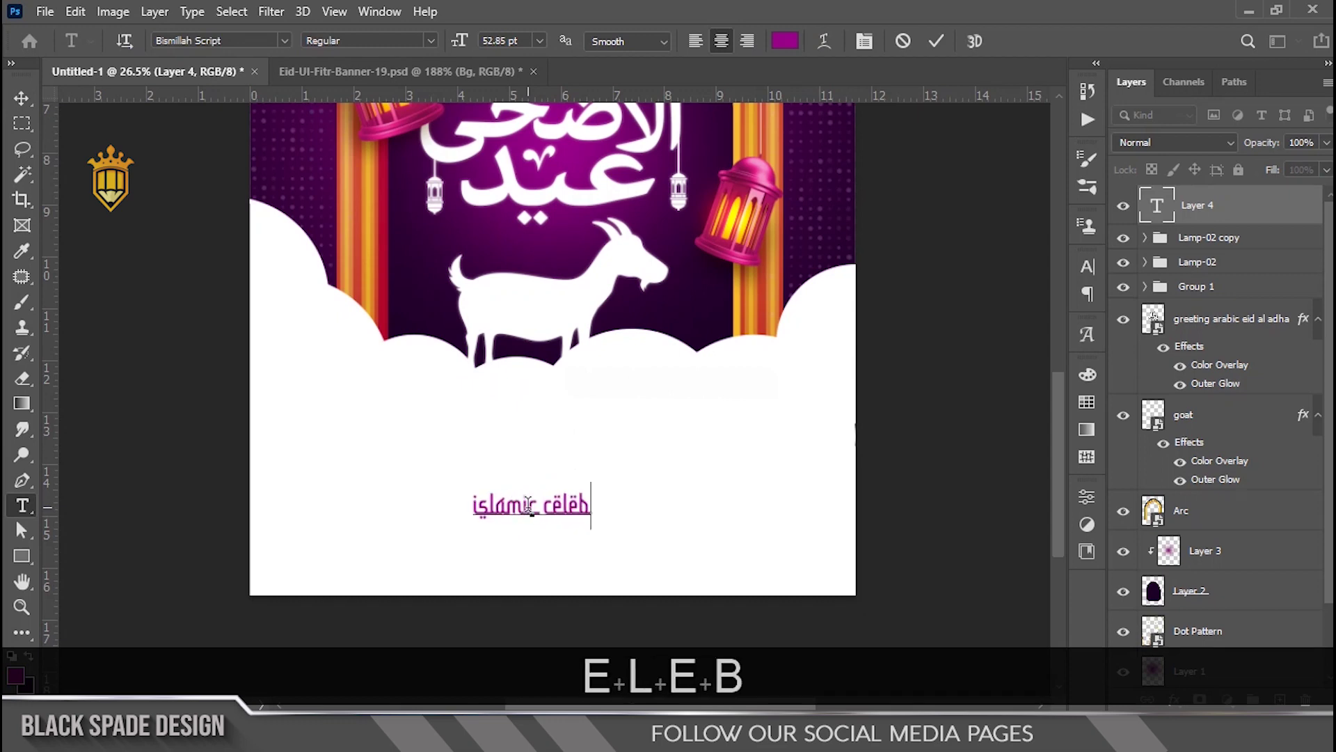
type("ration")
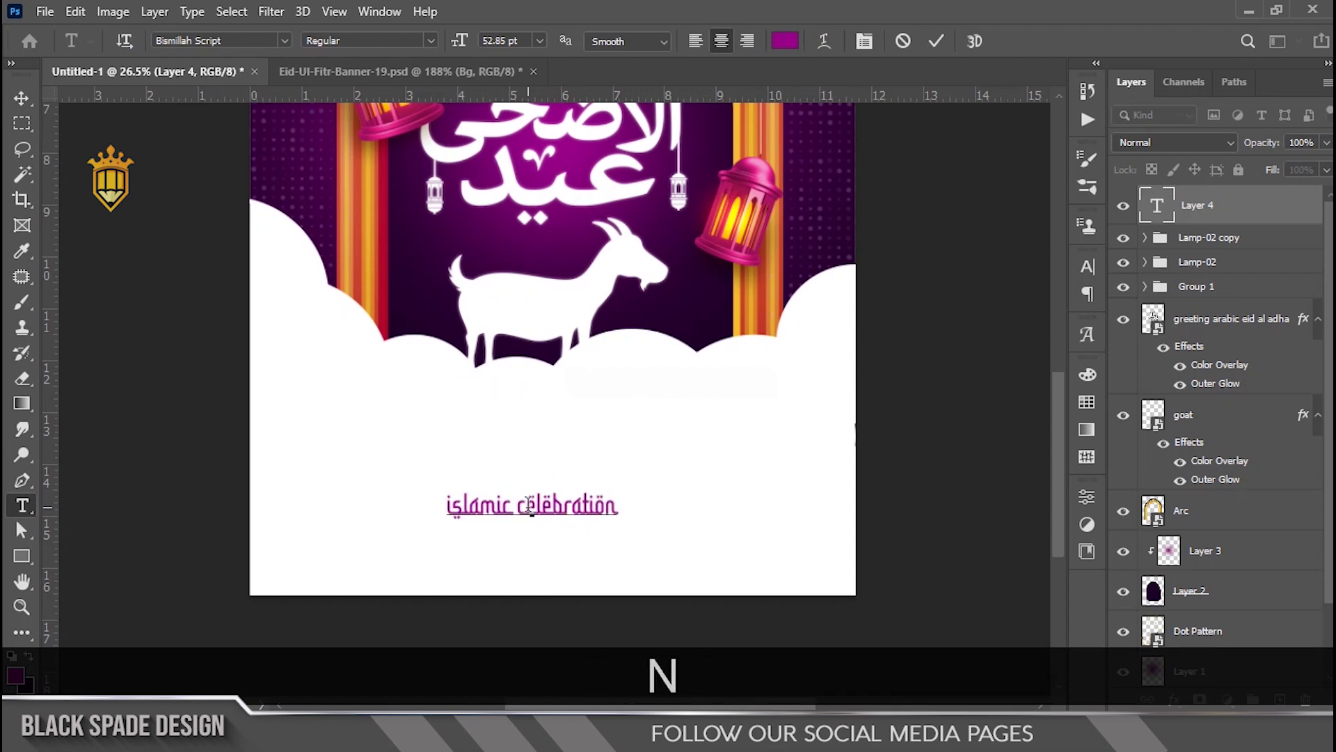
- Set the "islamic celebration" text to dark purple #22002b, sampled from the arch's interior, and its size to 64 pt
key("ctrl+a")
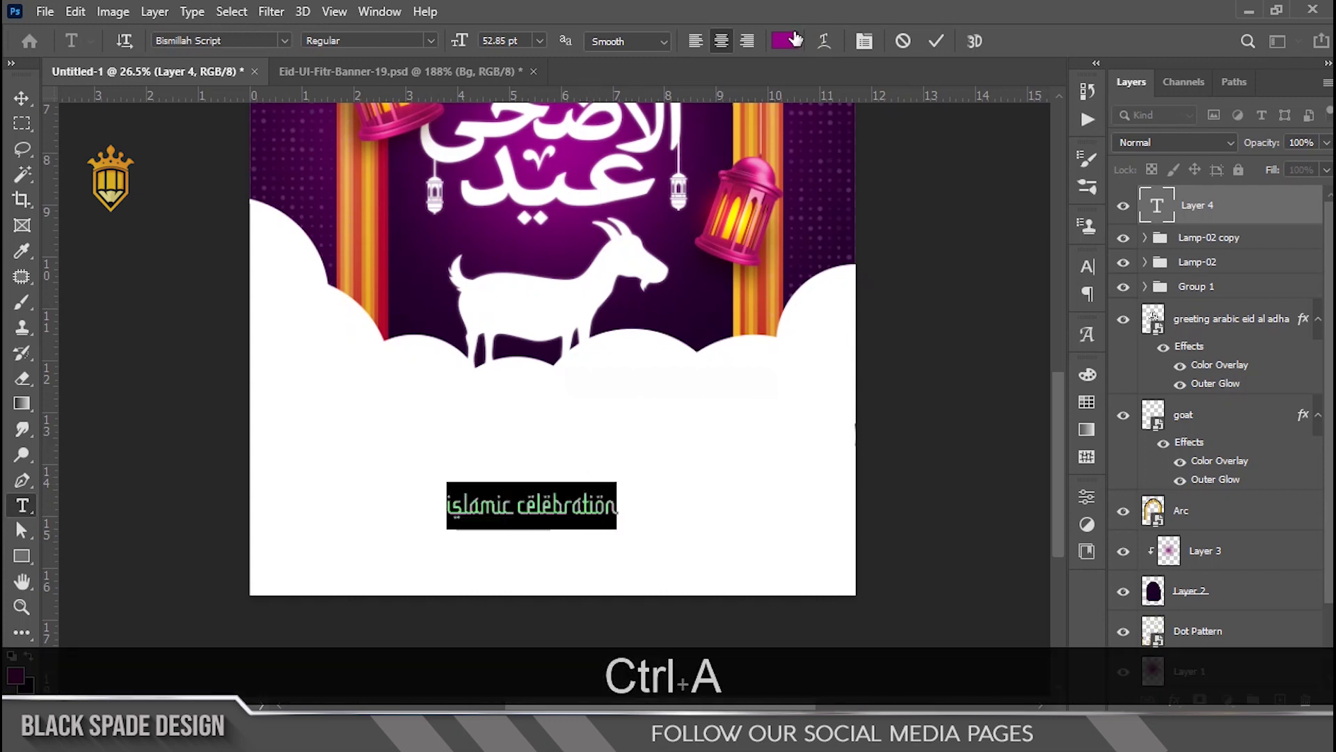
left_click(786, 41)
left_click(417, 312)
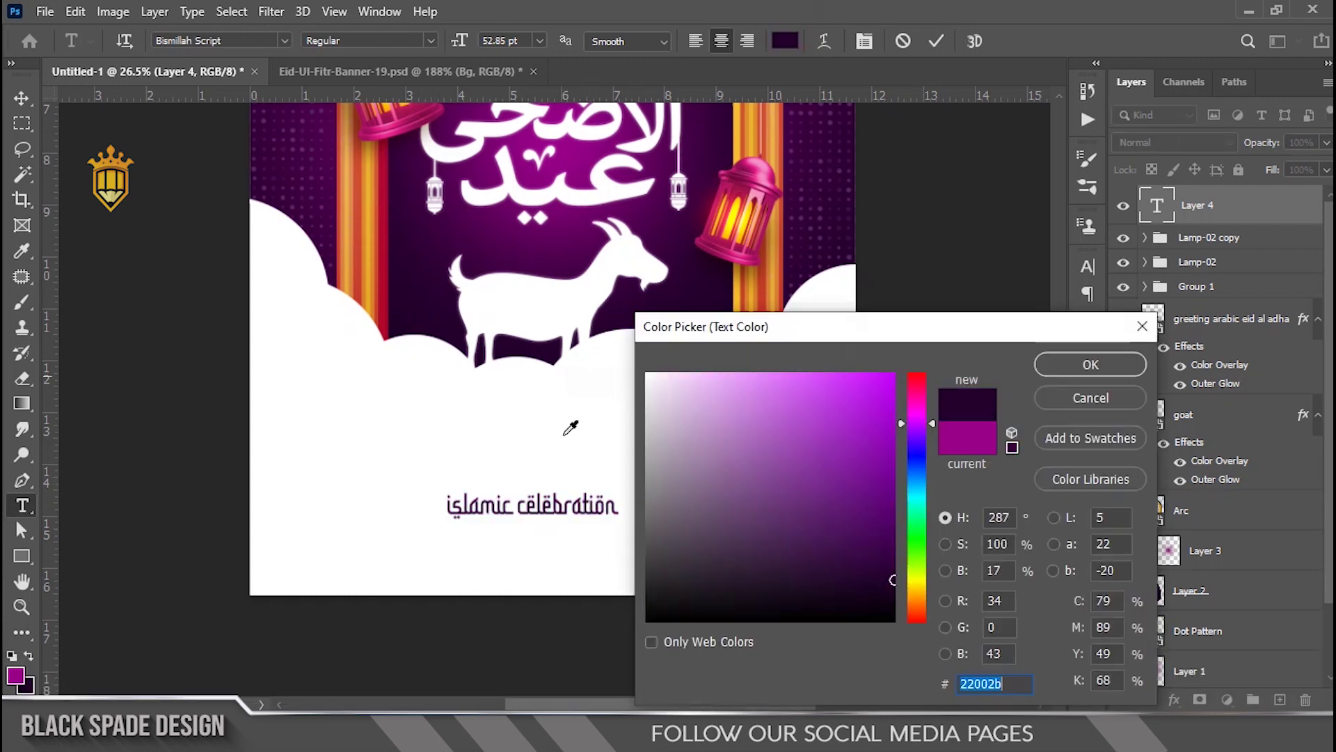
left_click(1101, 363)
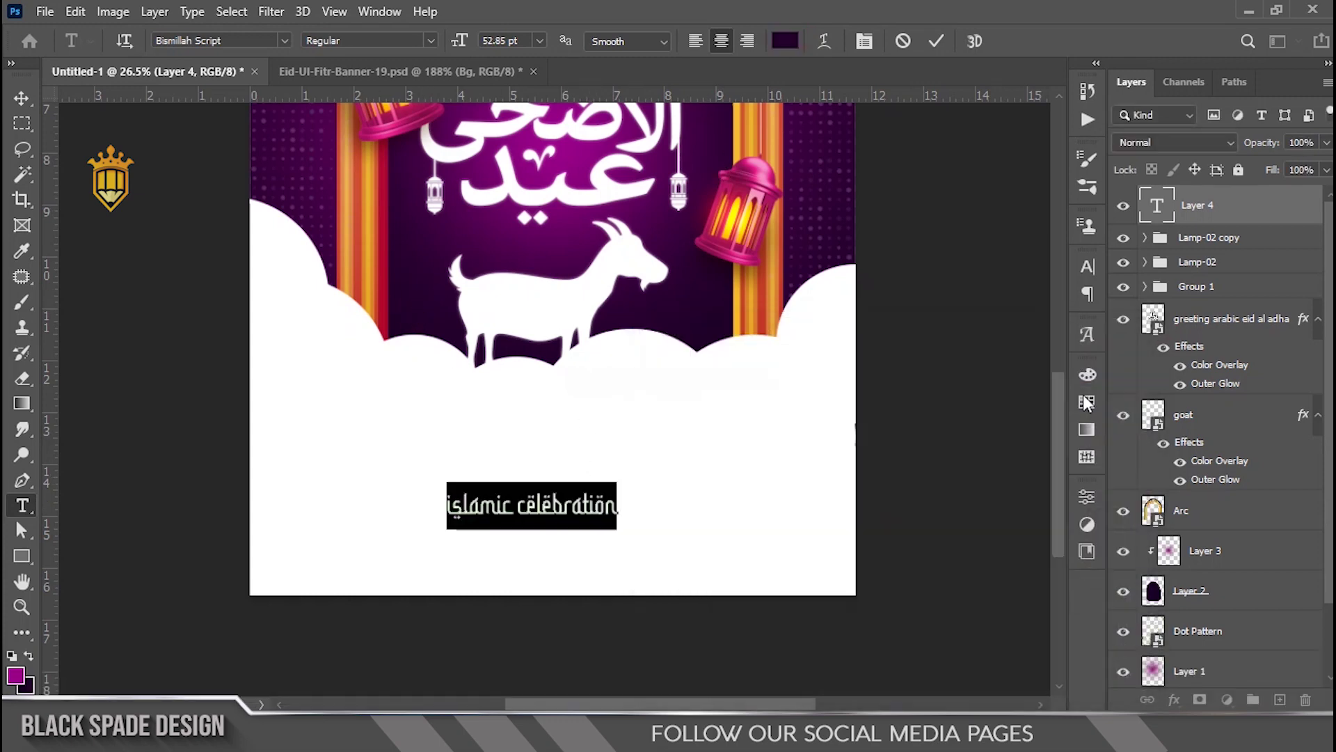
left_click(864, 41)
left_click_drag(869, 322, 881, 327)
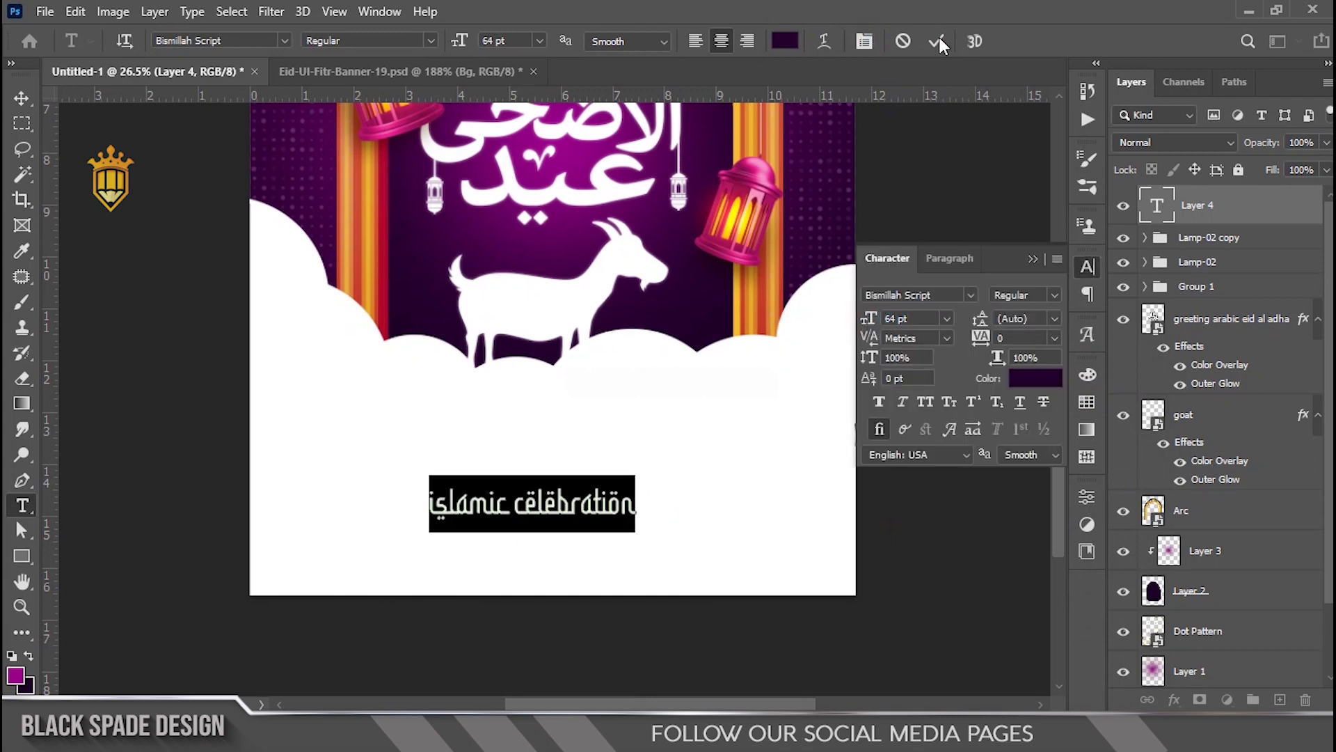
left_click(936, 41)
- Move the "islamic celebration" text slightly right within the white area
scroll(532, 522, "up", 2)
key("v")
left_click_drag(563, 517, 616, 534)
key("space")
left_click_drag(615, 540, 622, 471)
- Add a Gradient Overlay to the "islamic celebration" text using the maroon-to-dark-purple gradient preset
left_click(1175, 701)
left_click(1217, 639)
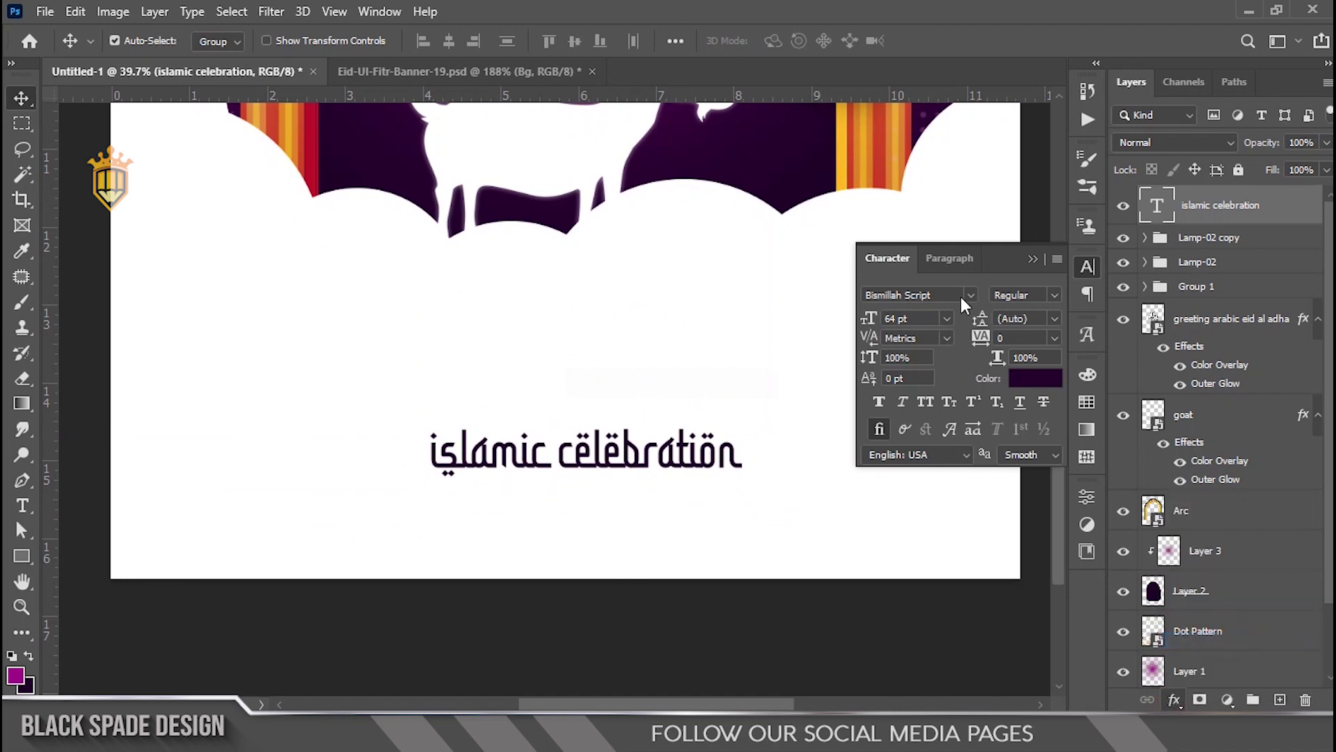
left_click(1019, 355)
scroll(925, 550, "down", 5)
left_click(1004, 556)
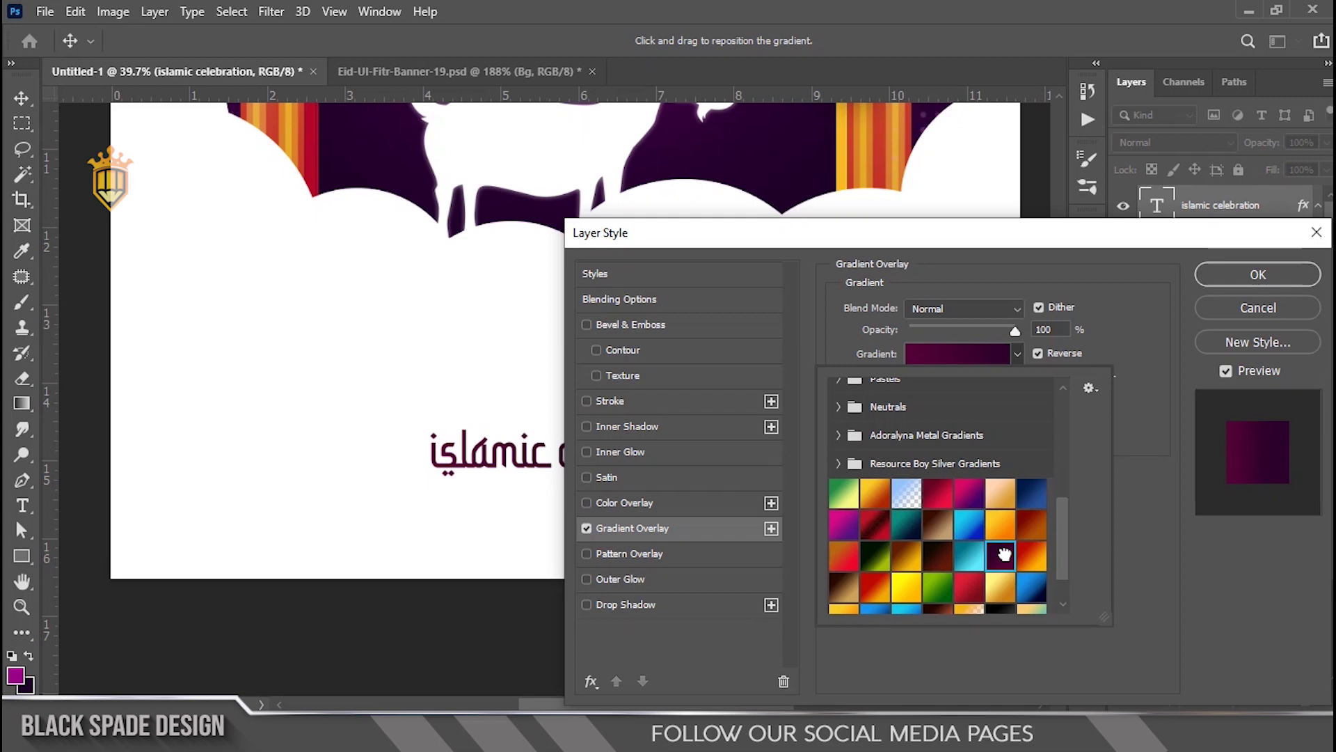
key("Return")
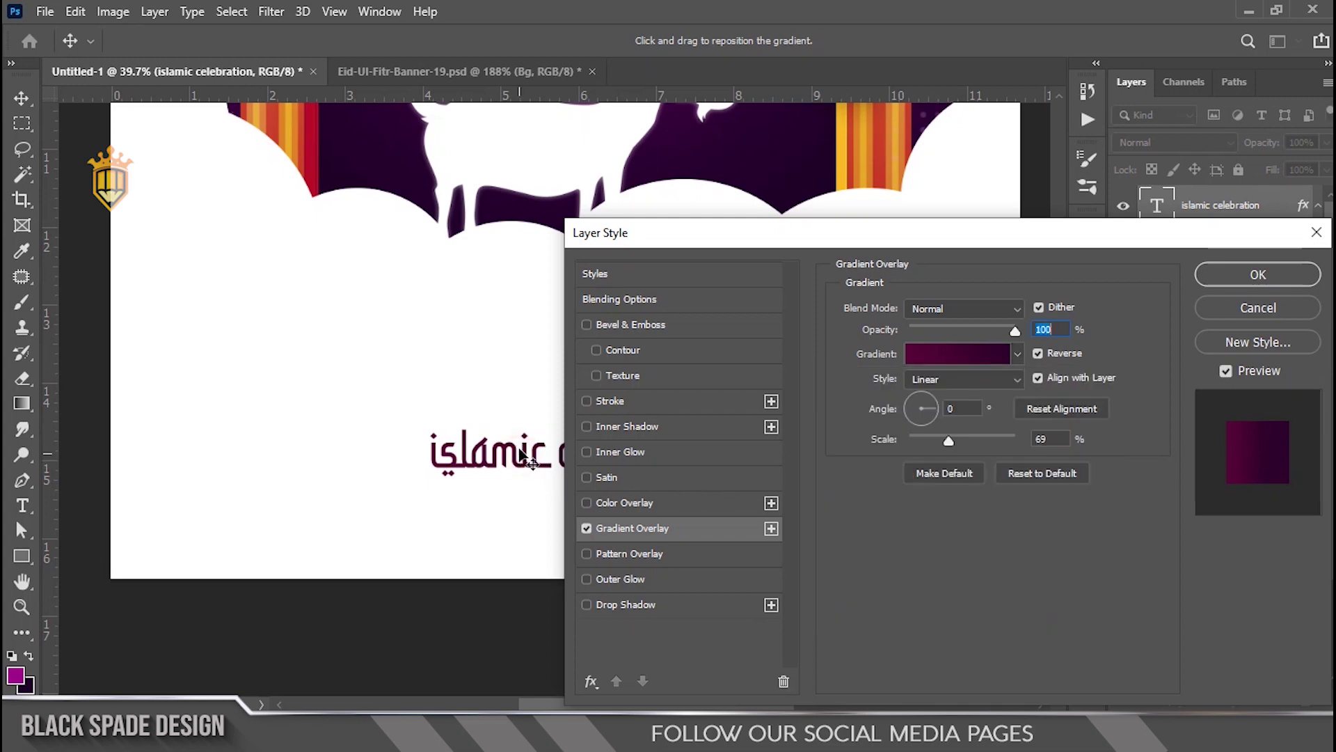
- Set the text's Gradient Overlay angle to 90° and apply the layer style
left_click_drag(1097, 236, 1207, 260)
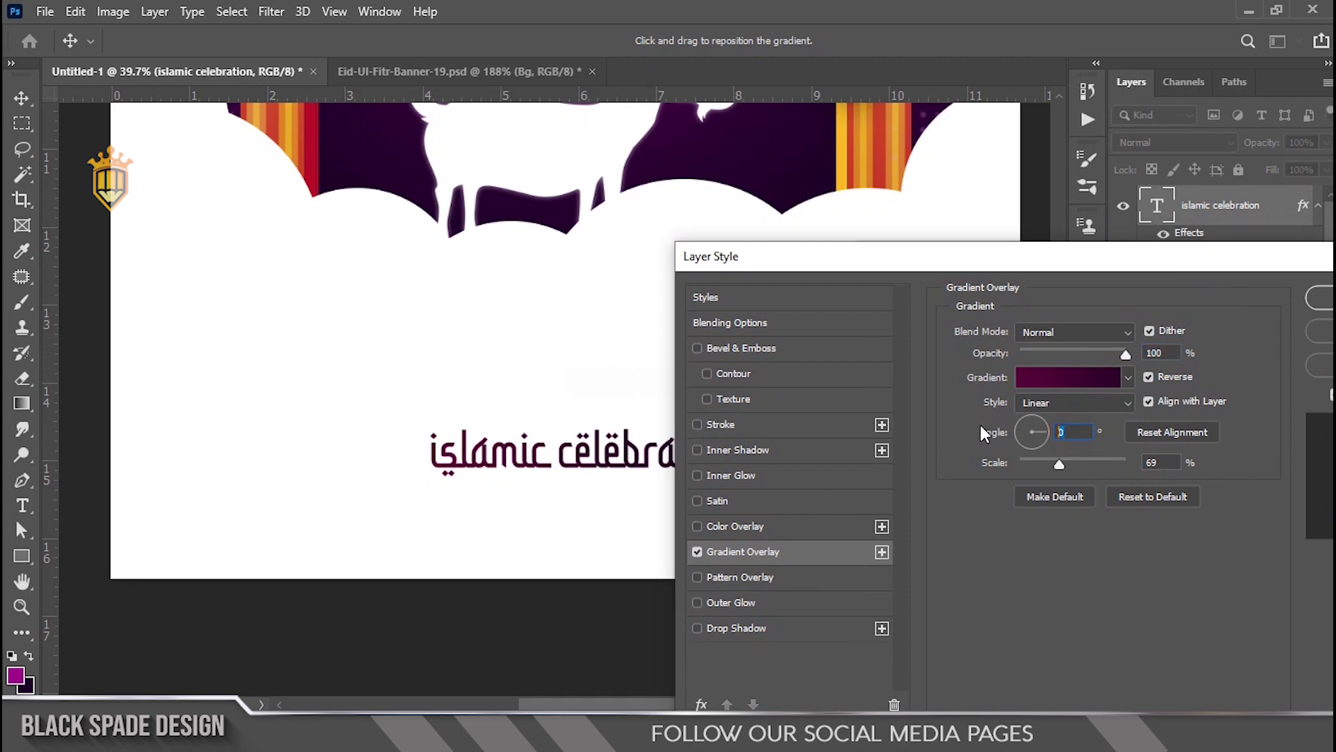
type("90")
left_click_drag(1094, 271, 1064, 270)
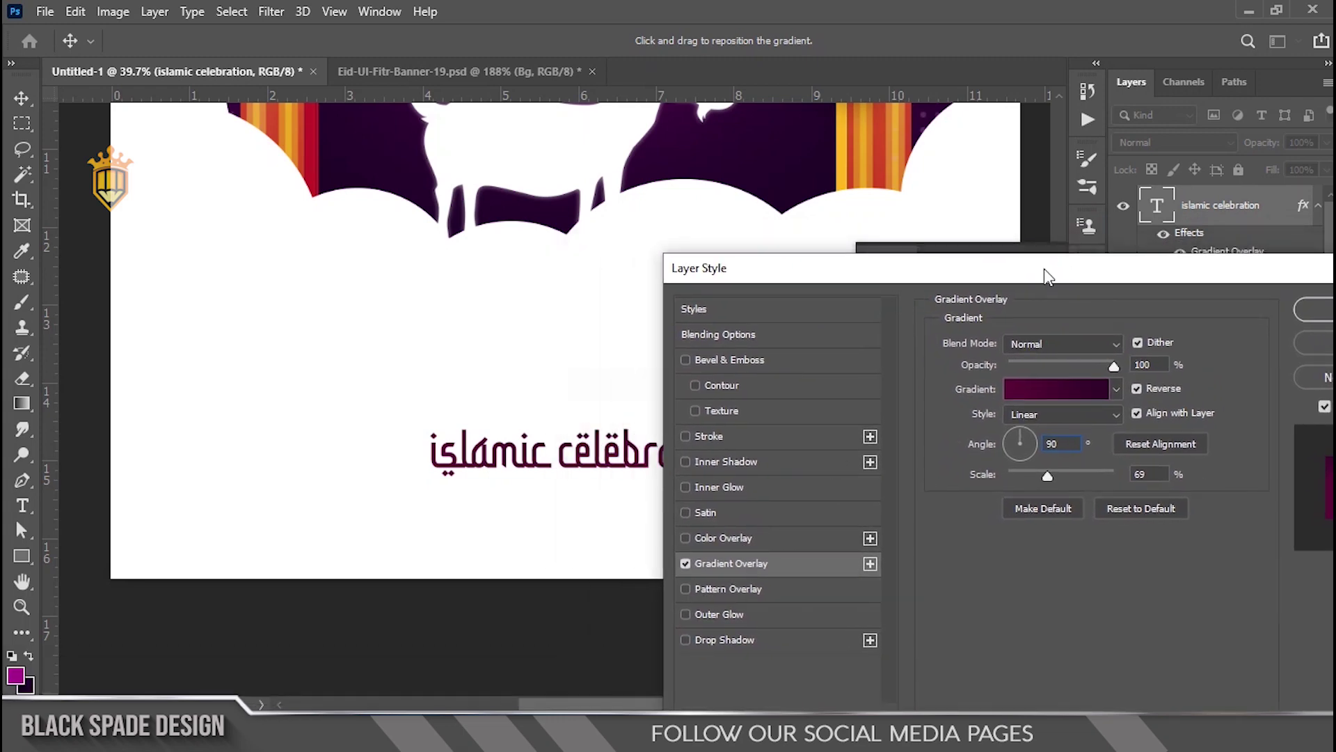
left_click(1040, 476)
left_click(1319, 310)
- Move the "islamic celebration" text lower in the white area to make room above it
scroll(611, 387, "down", 5)
left_click_drag(595, 457, 595, 507)
scroll(571, 437, "up", 3)
key("t")
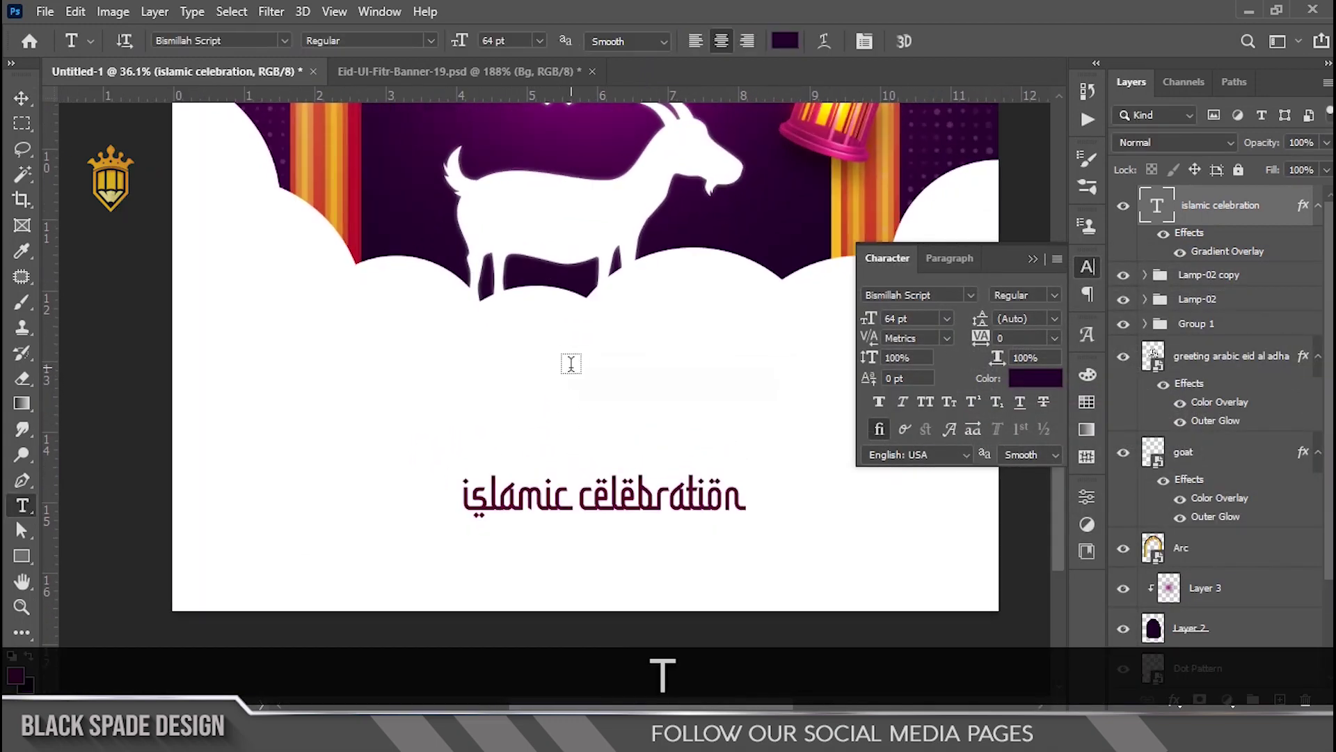
left_click(571, 363)
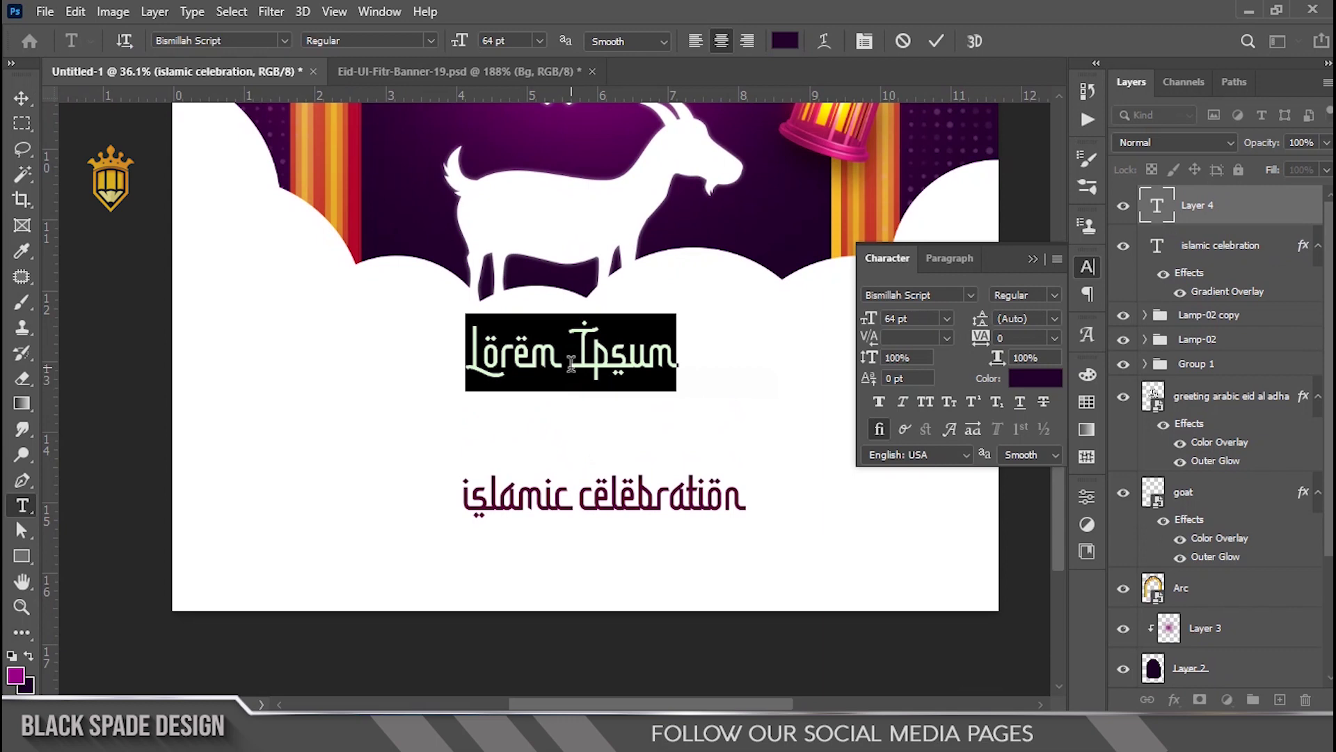
left_click(937, 41)
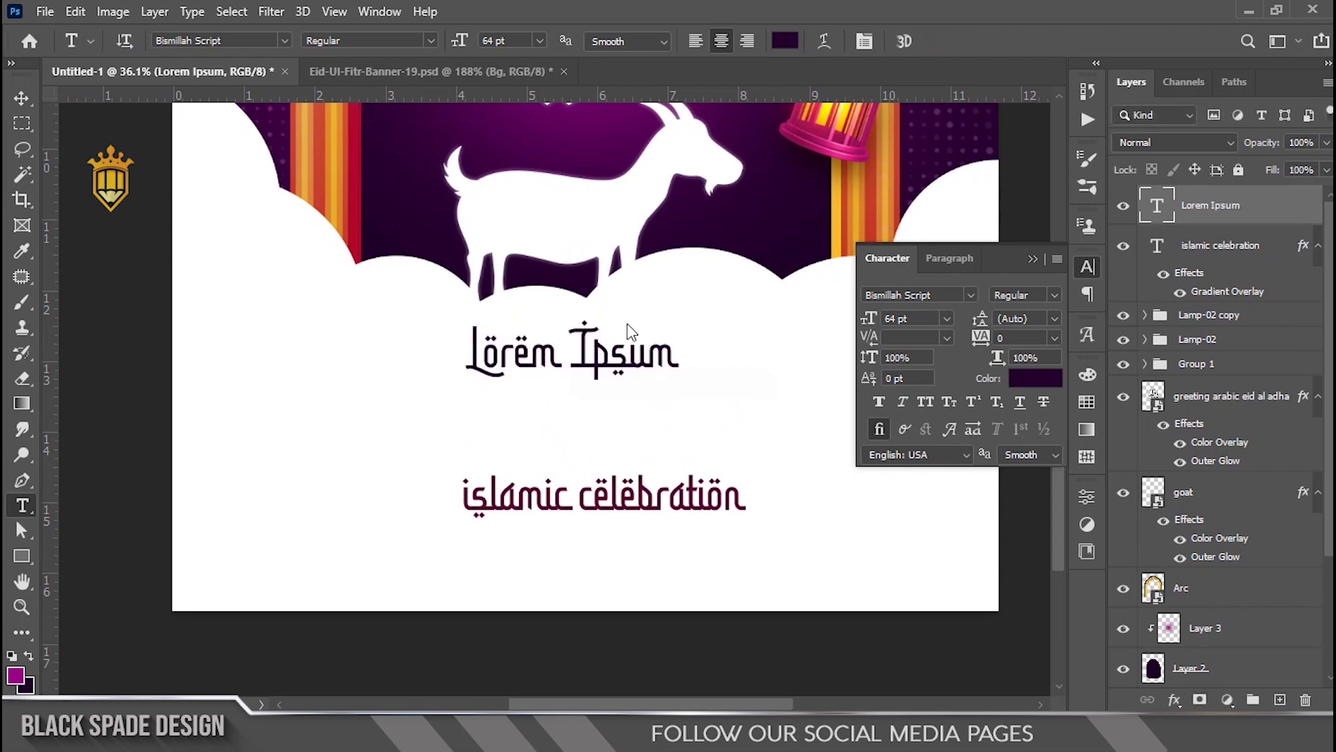
key("Delete")
- Add a wide Lorem ipsum paragraph text box between the clouds and "islamic celebration", set in Bahnschrift at 16 pt
left_click_drag(251, 315, 921, 434)
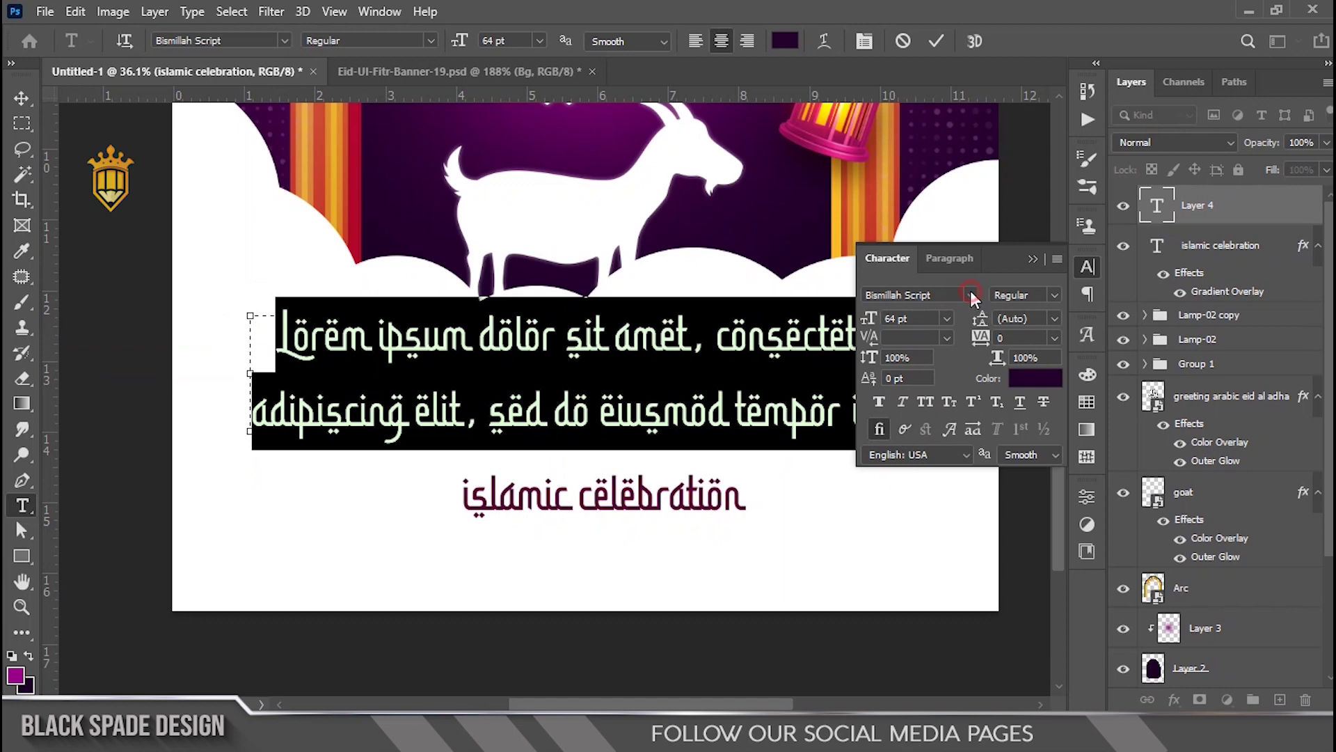
left_click(971, 296)
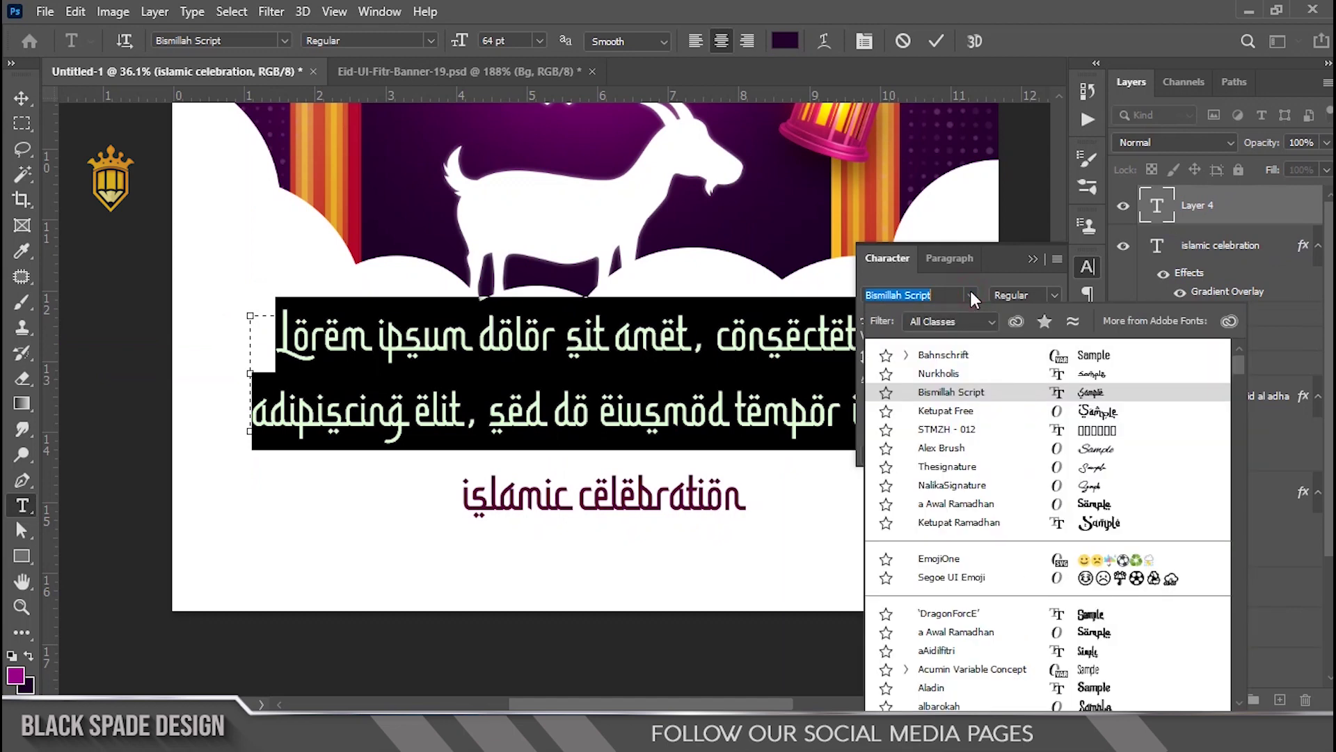
left_click(967, 356)
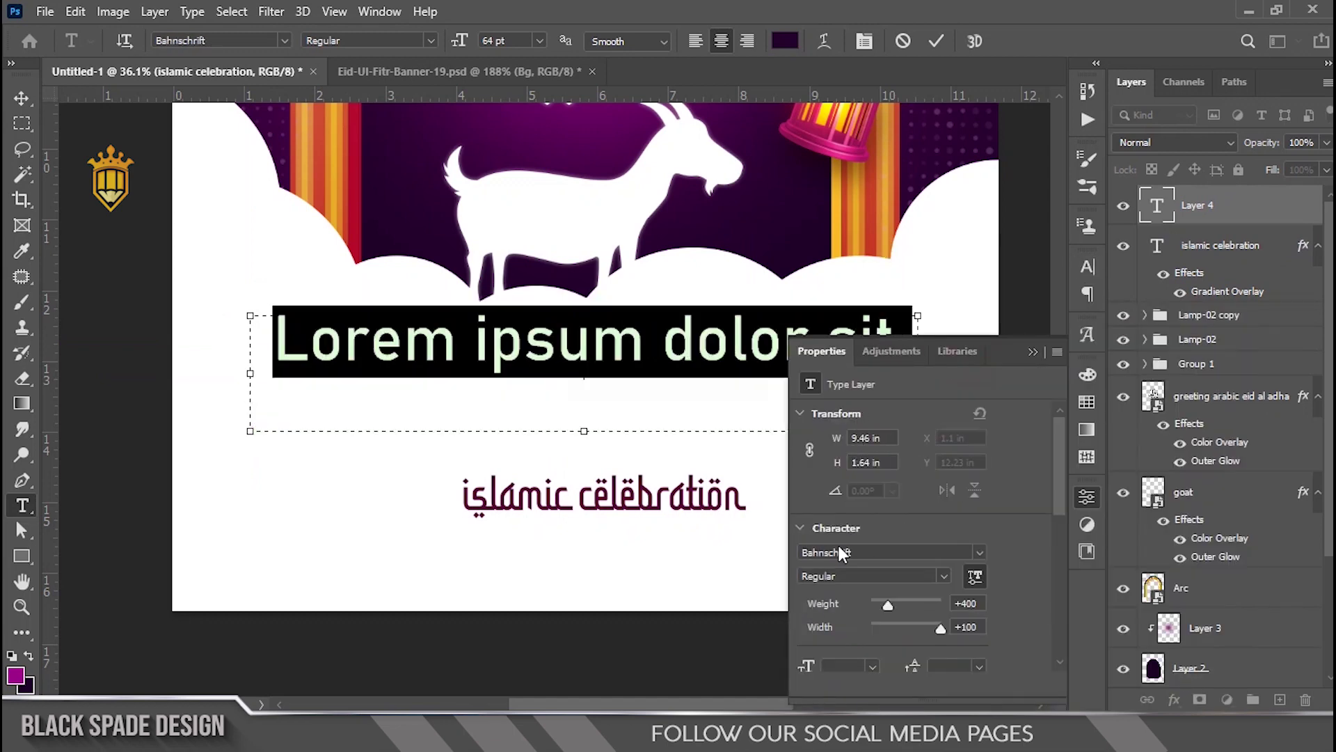
left_click(864, 41)
left_click_drag(868, 319, 817, 296)
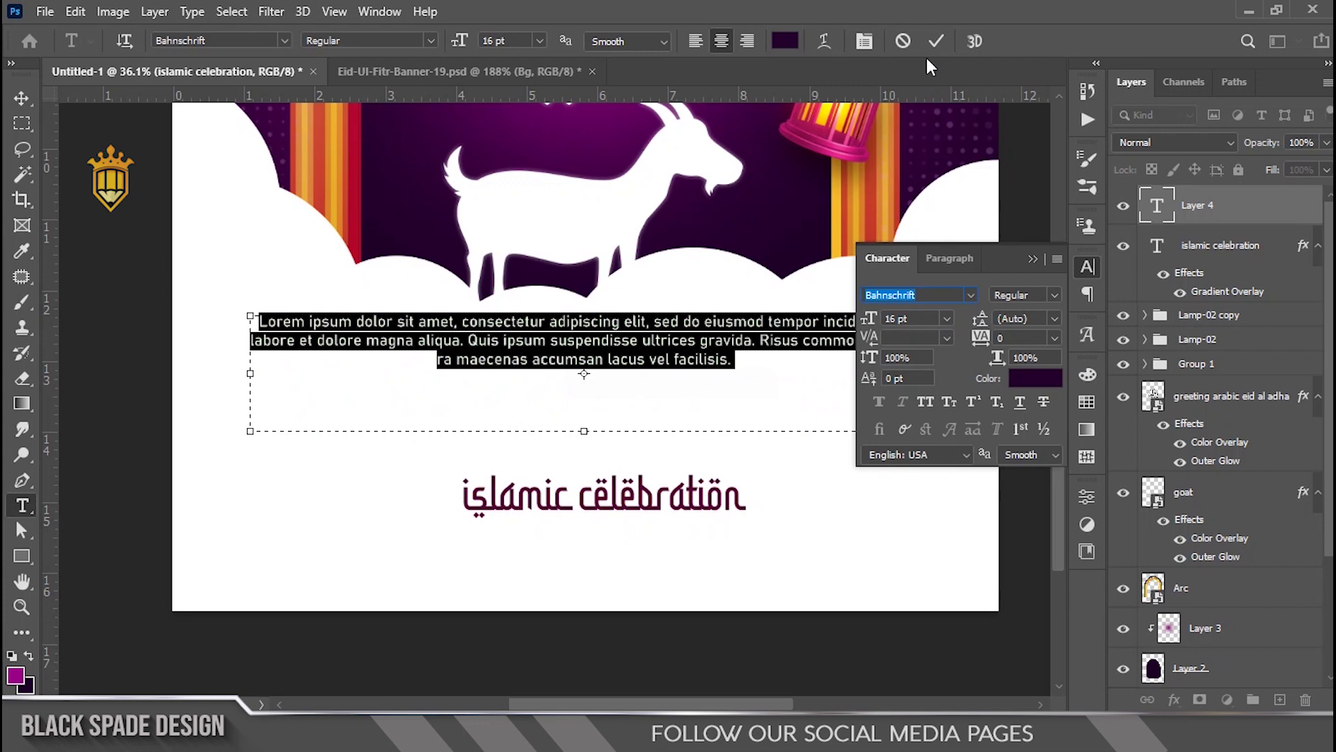
left_click(936, 40)
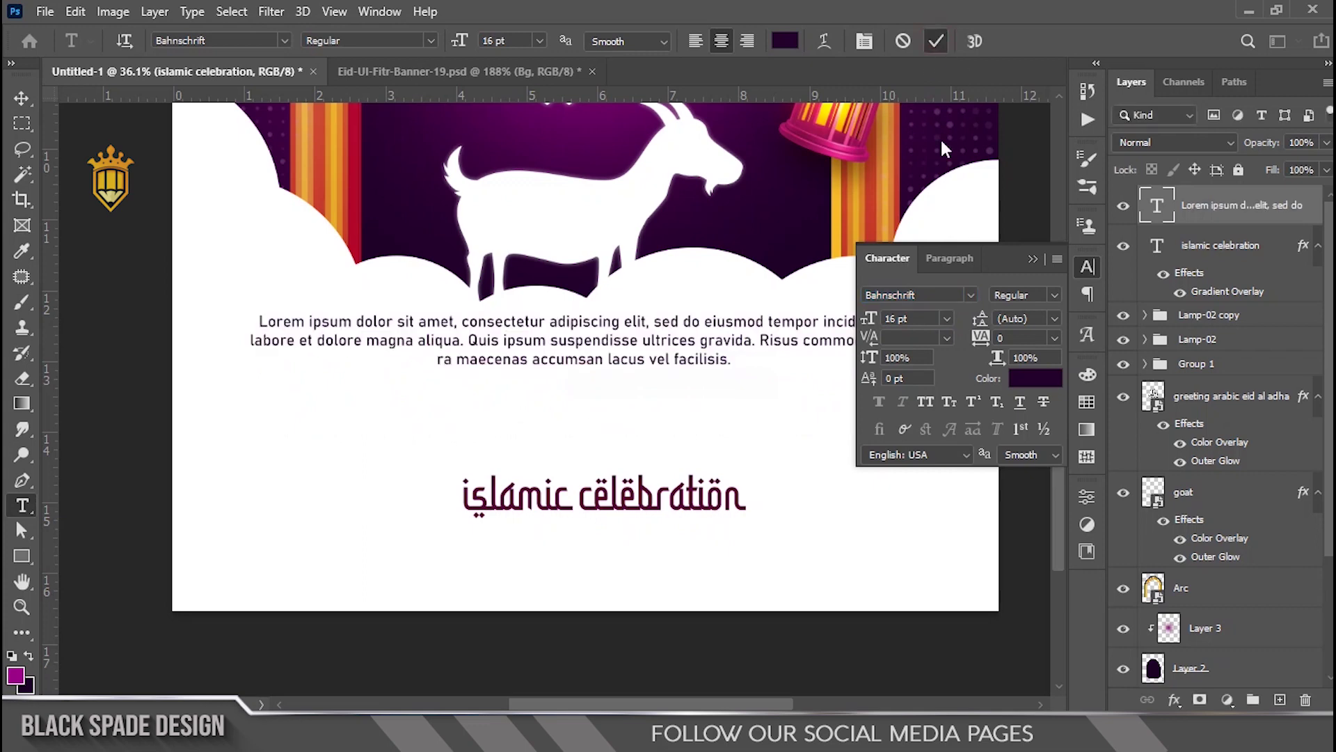
- Scale the Lorem ipsum paragraph to 92.85% and move it down closer to the "islamic celebration" text
left_click(1032, 258)
key("v")
left_click_drag(685, 344, 678, 394)
key("ctrl+t")
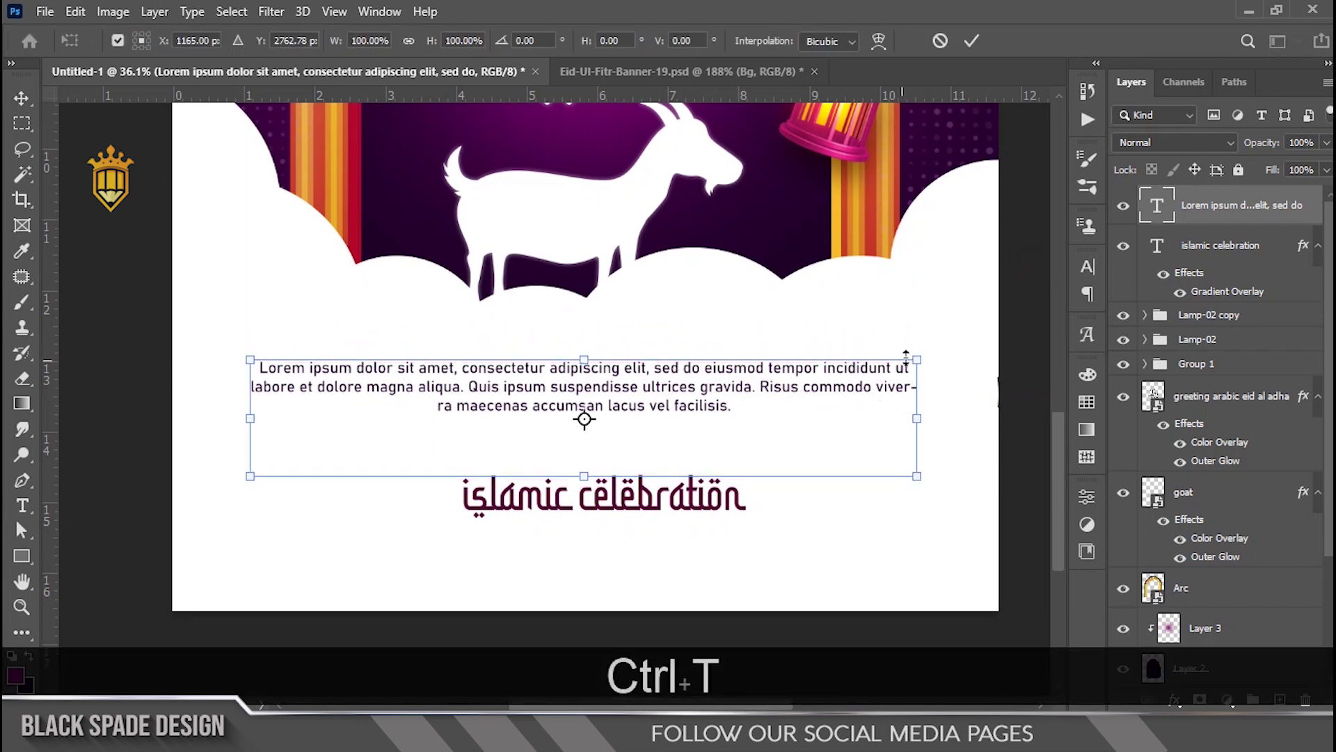
left_click_drag(912, 362, 896, 356)
key("Return")
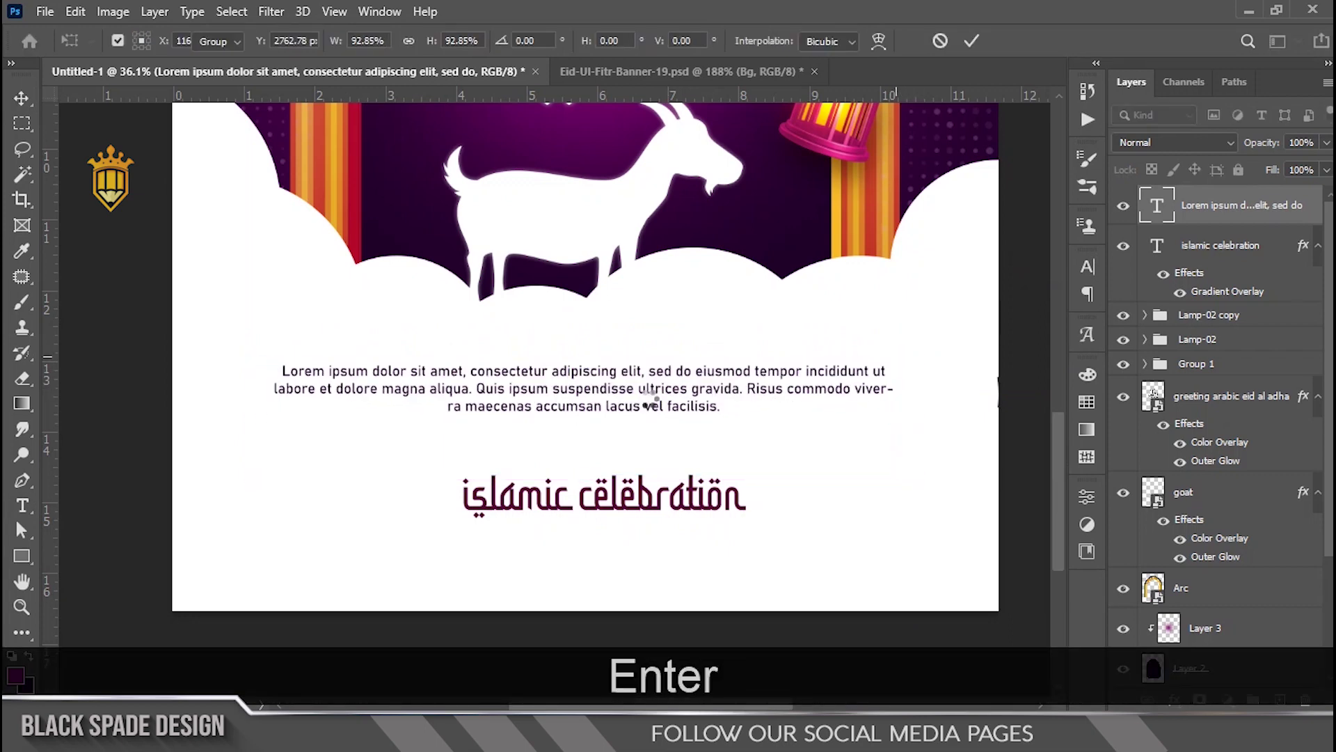
left_click_drag(643, 395, 643, 416)
- Reposition the "islamic celebration" text below the paragraph and scale it to 117.83% about its center
key("ctrl+0")
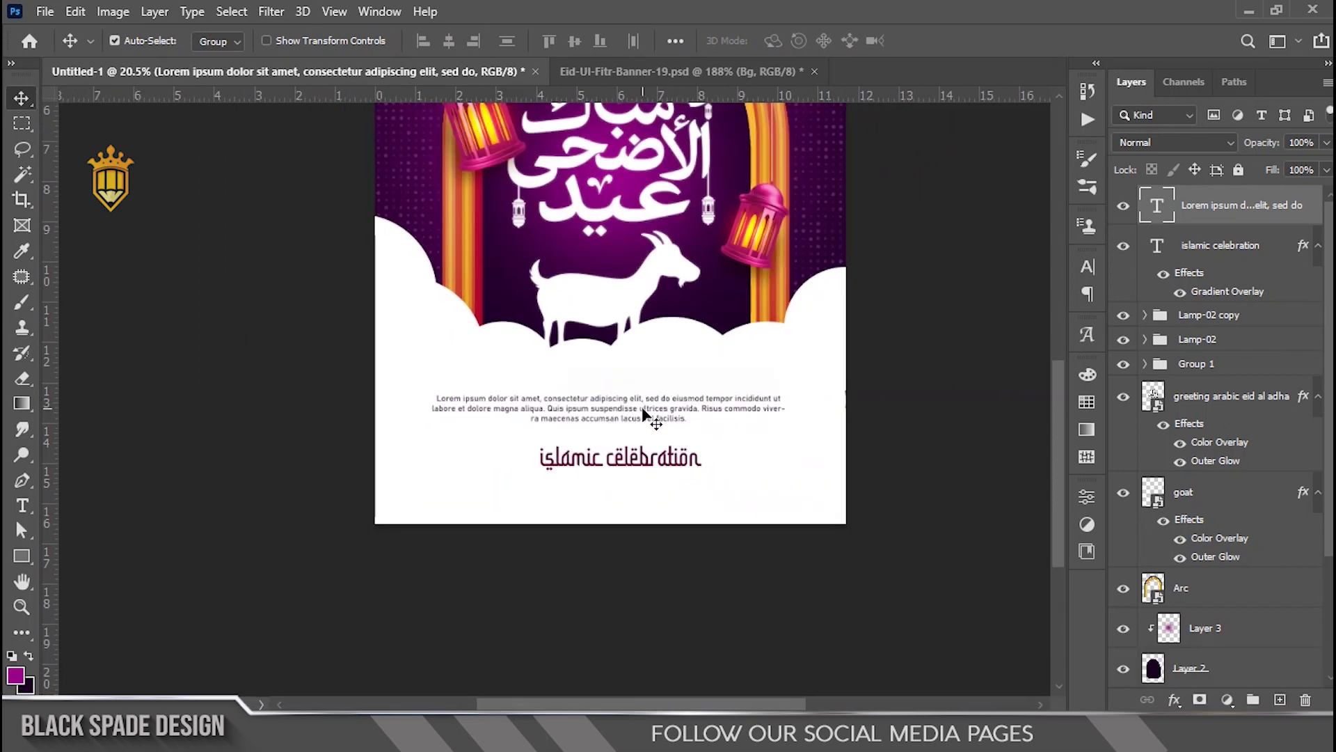
scroll(523, 591, "up", 3)
right_click(632, 418)
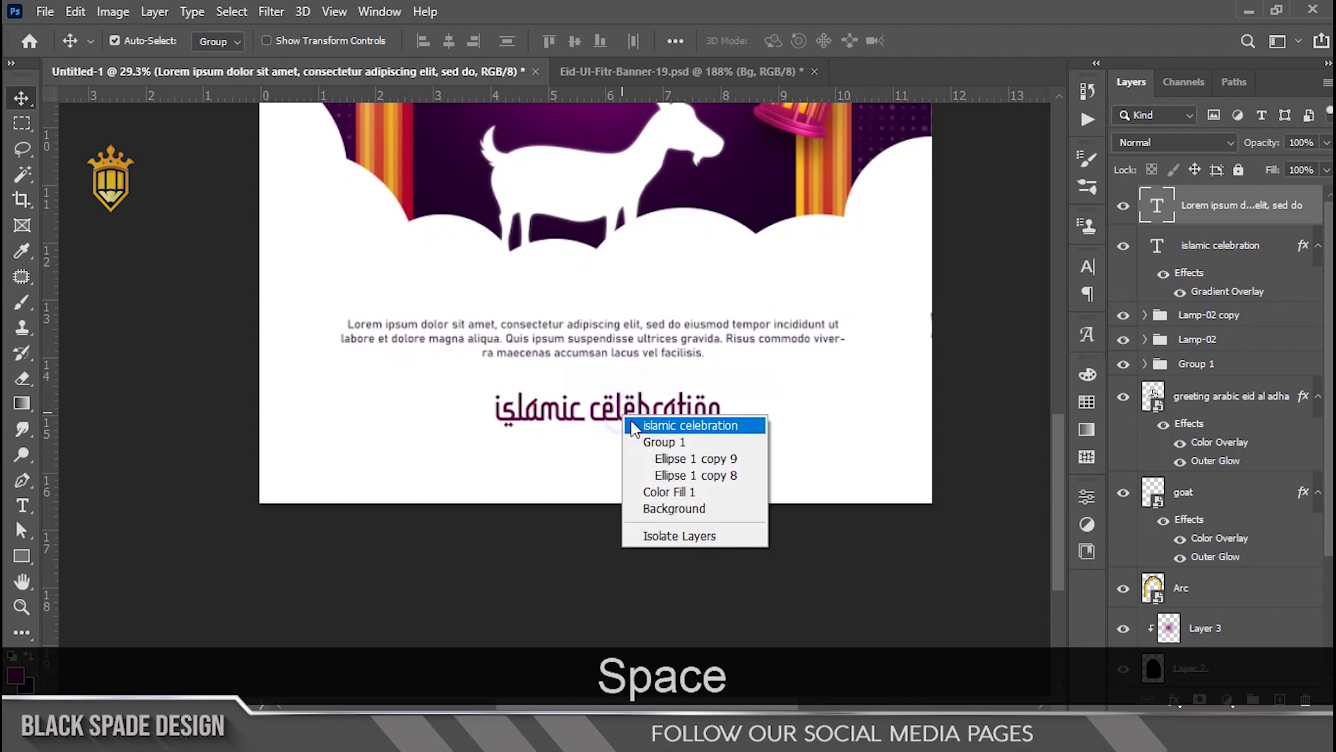
left_click(638, 426)
scroll(645, 433, "up", 2)
left_click_drag(624, 409, 609, 400)
key("ctrl+t")
left_click_drag(753, 348, 784, 341)
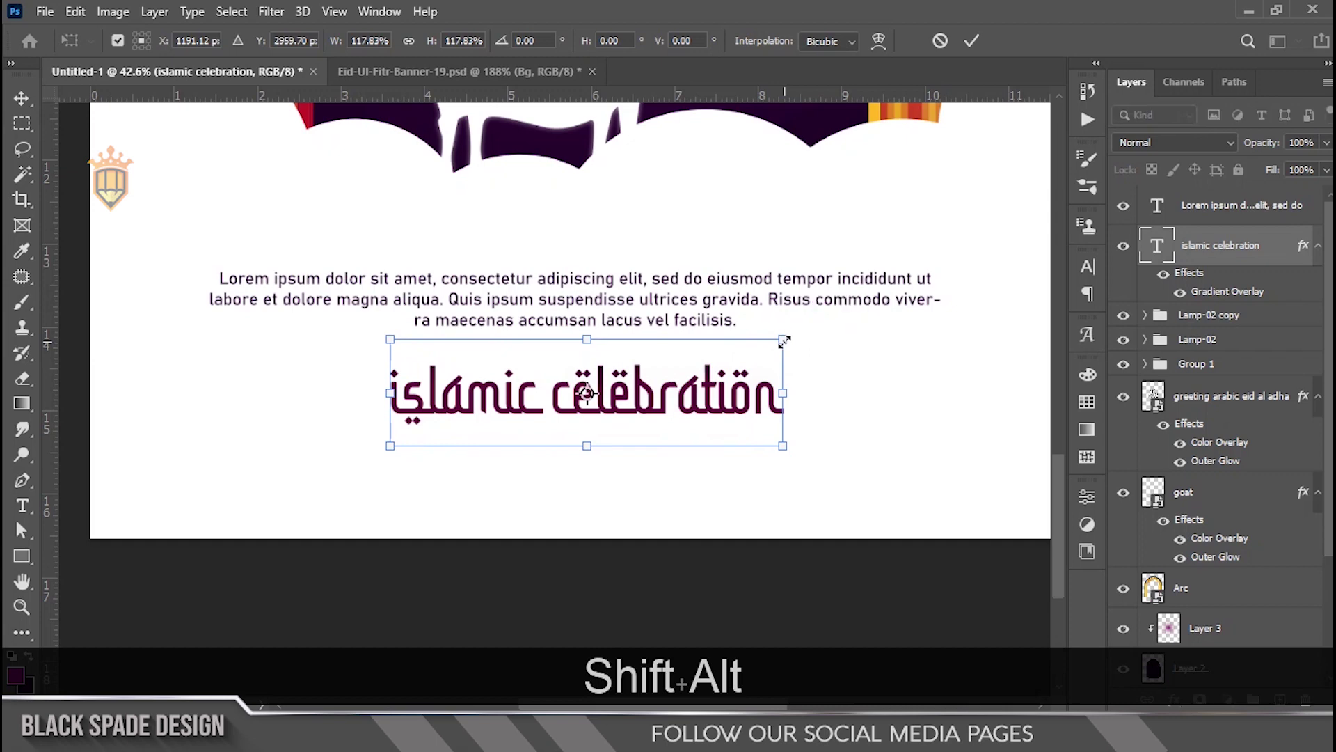
key("Return")
- Nudge the "islamic celebration" text slightly up toward the paragraph
scroll(786, 348, "down", 2)
scroll(787, 348, "down", 2)
key("Up")
key("Up")
key("Up")
- Create a new layer above the Lorem ipsum text, fill it with the dark purple background color, and set its Fill to 0%
left_click(1270, 210)
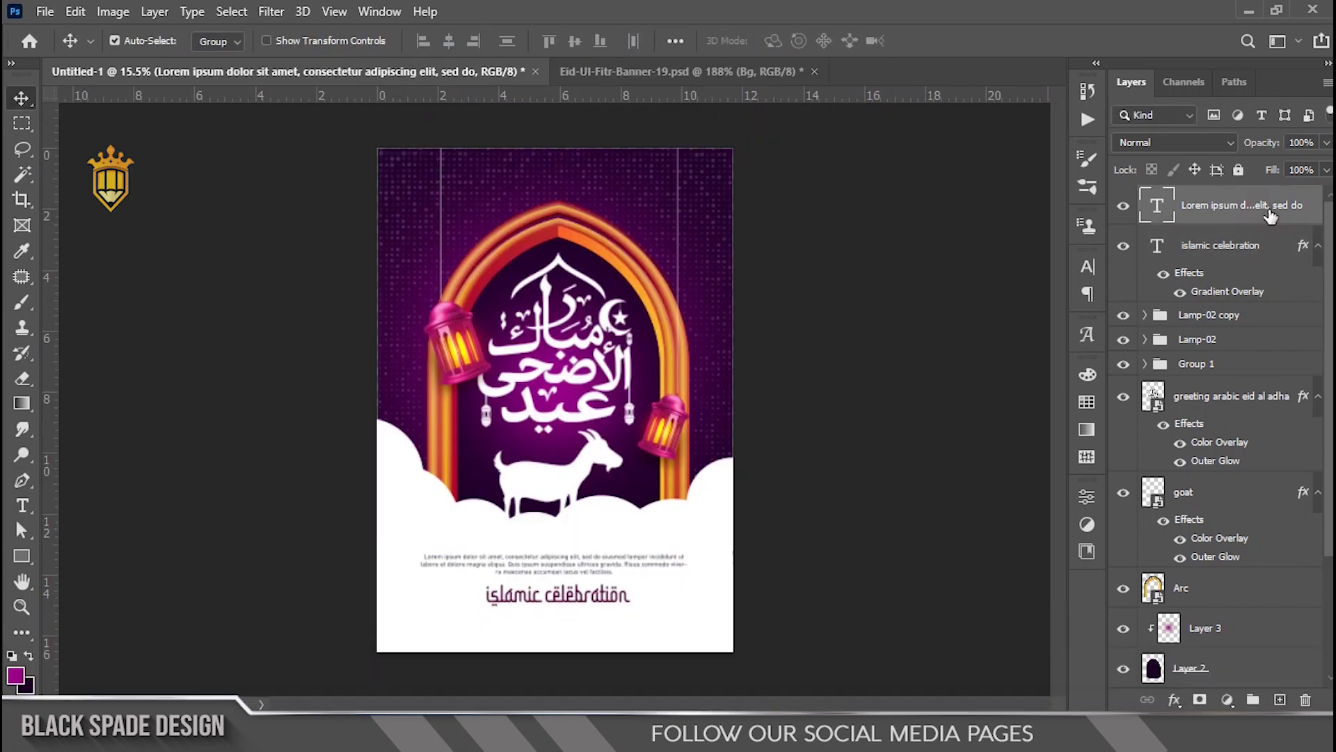
left_click(1272, 703)
key("ctrl+BackSpace")
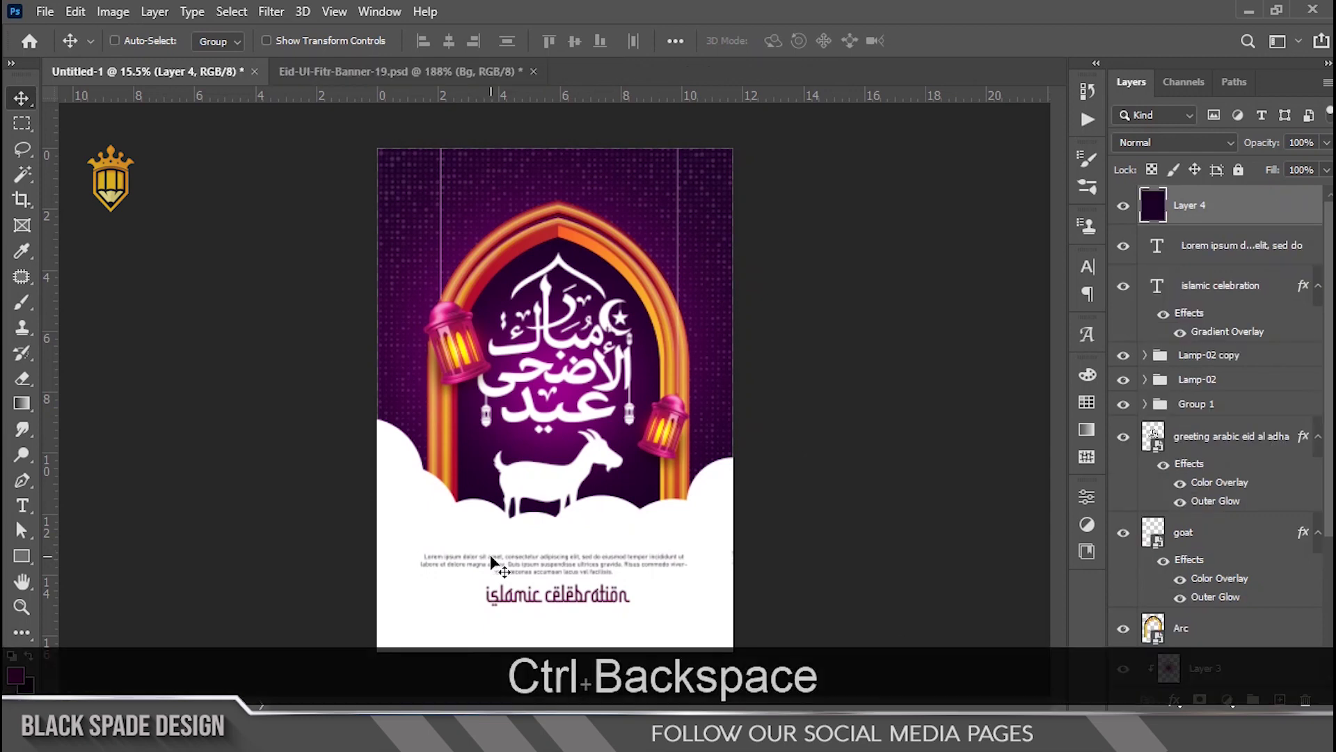
left_click_drag(1273, 172, 897, 199)
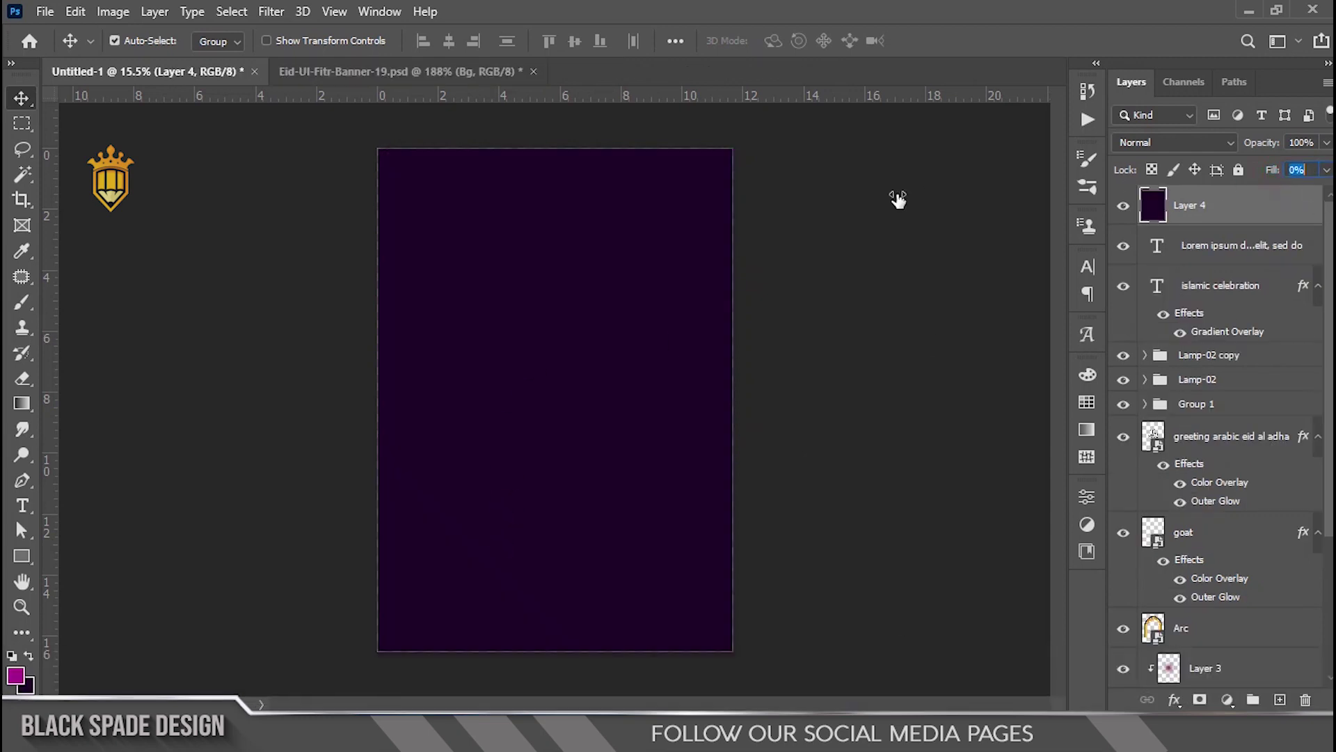
- Add a white, center-positioned 131 px Stroke to Layer 4 as a border around the poster
left_click(1174, 699)
left_click(1189, 549)
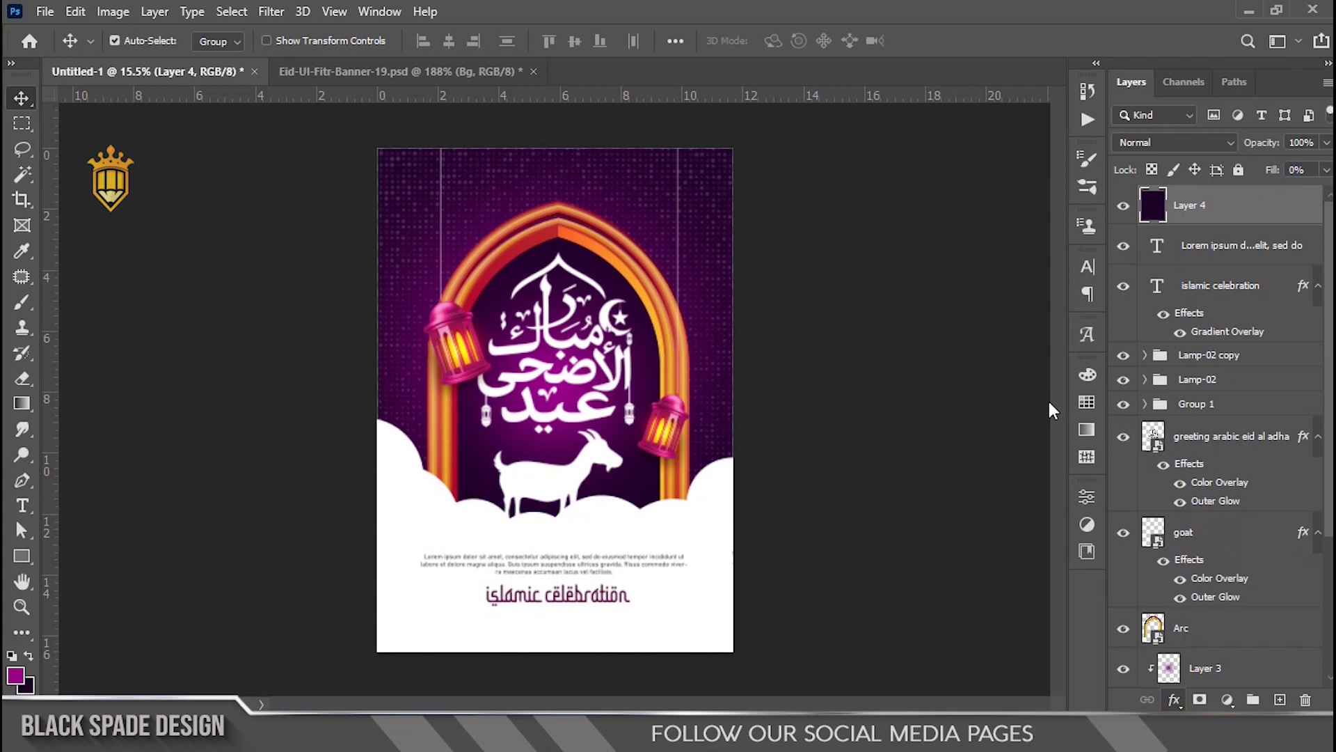
left_click(890, 452)
left_click_drag(815, 425, 606, 358)
left_click(1051, 362)
left_click_drag(916, 311, 946, 306)
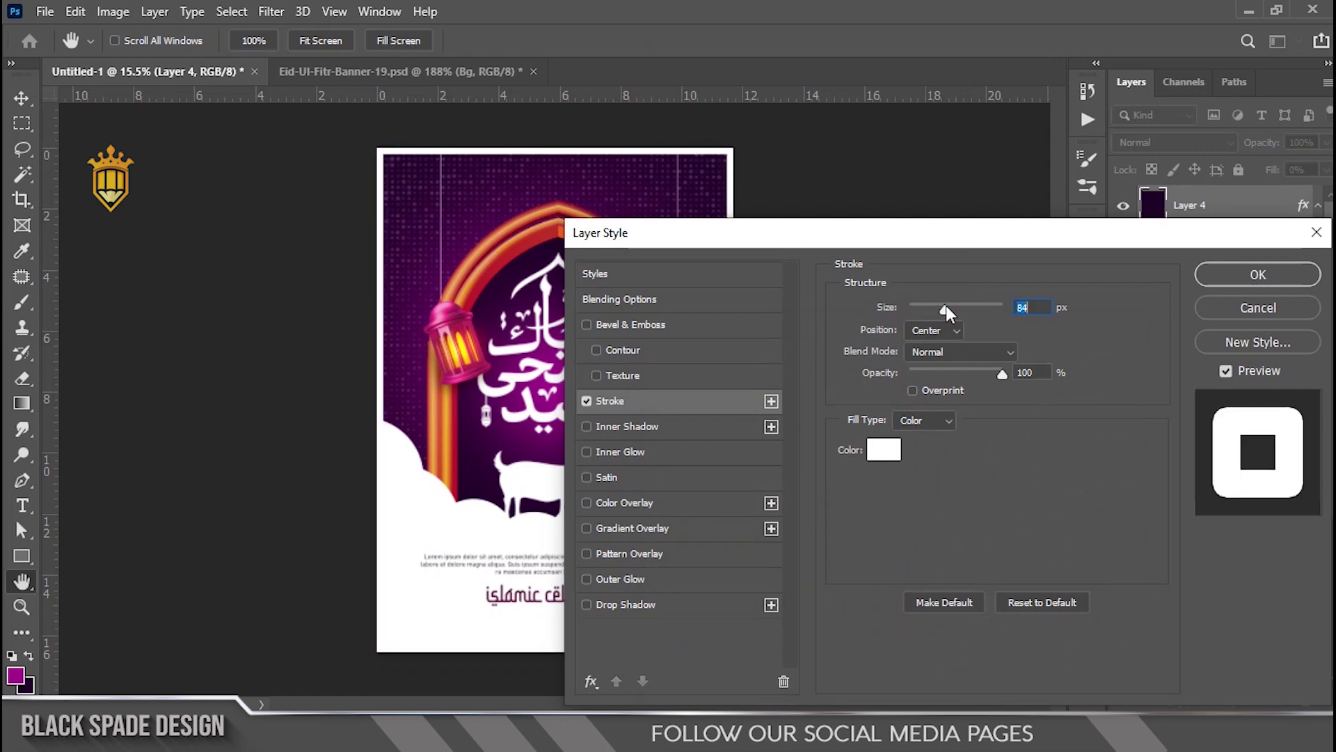
left_click_drag(963, 306, 962, 307)
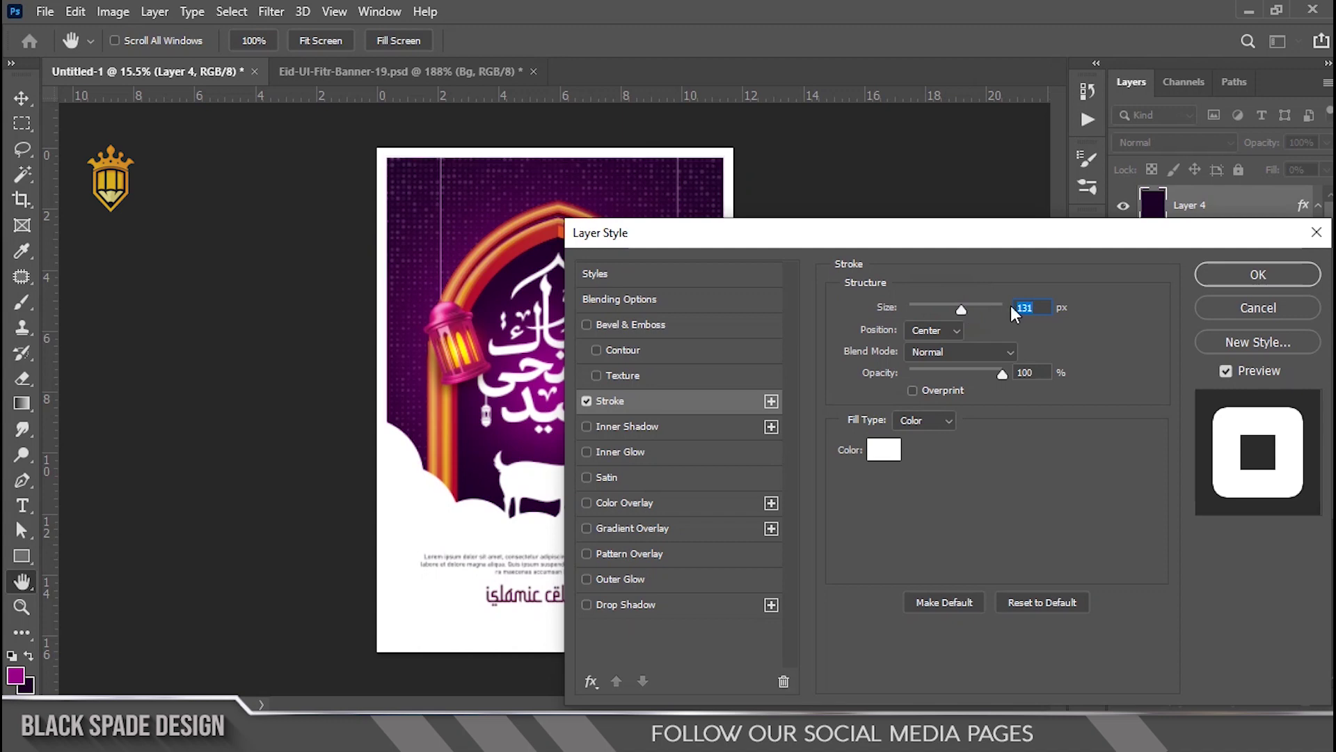
left_click(1228, 268)
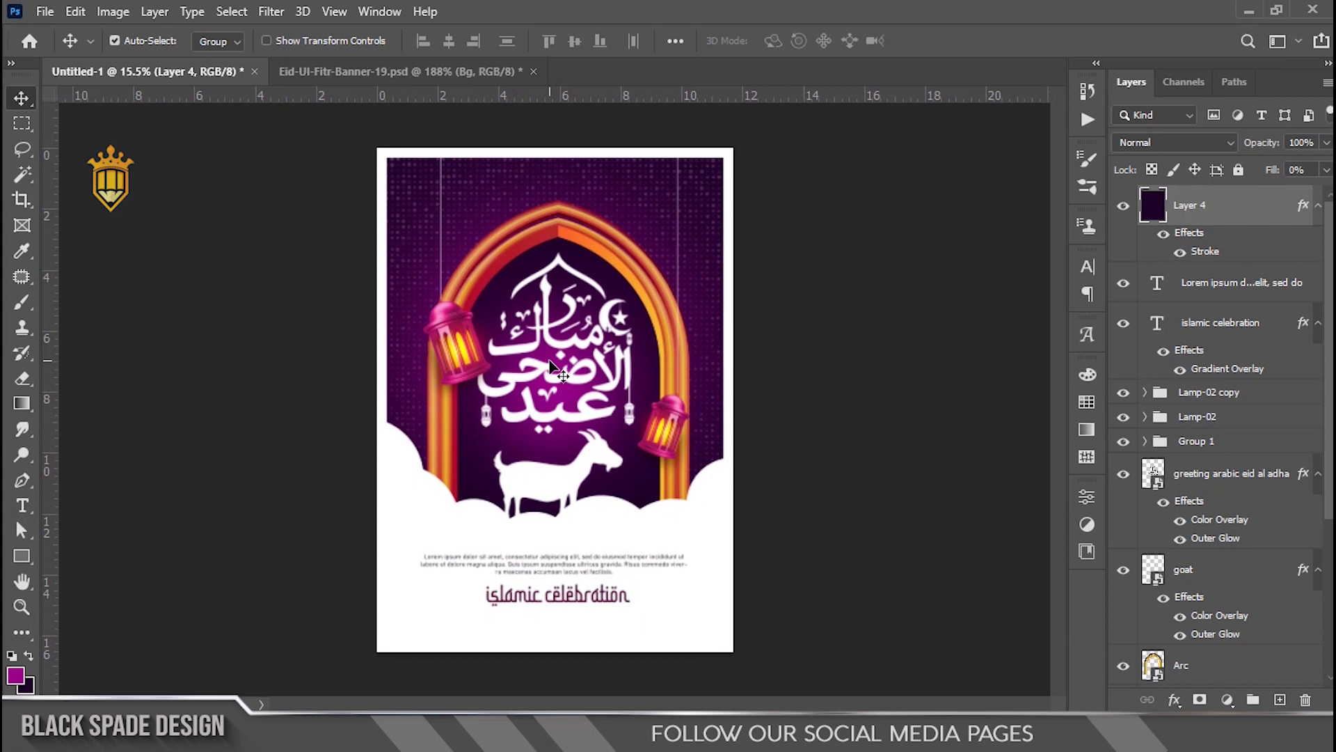
key("z")
right_click(550, 361)
left_click(587, 368)
key("v")
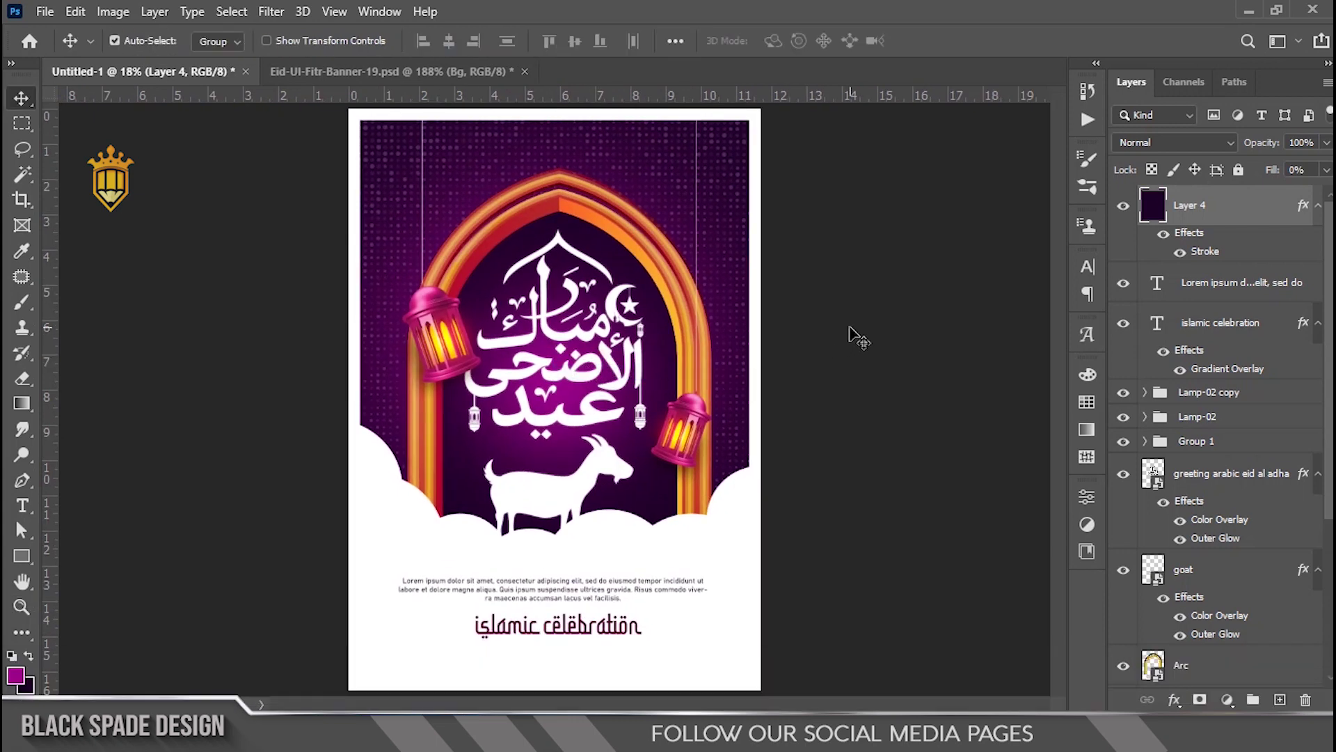